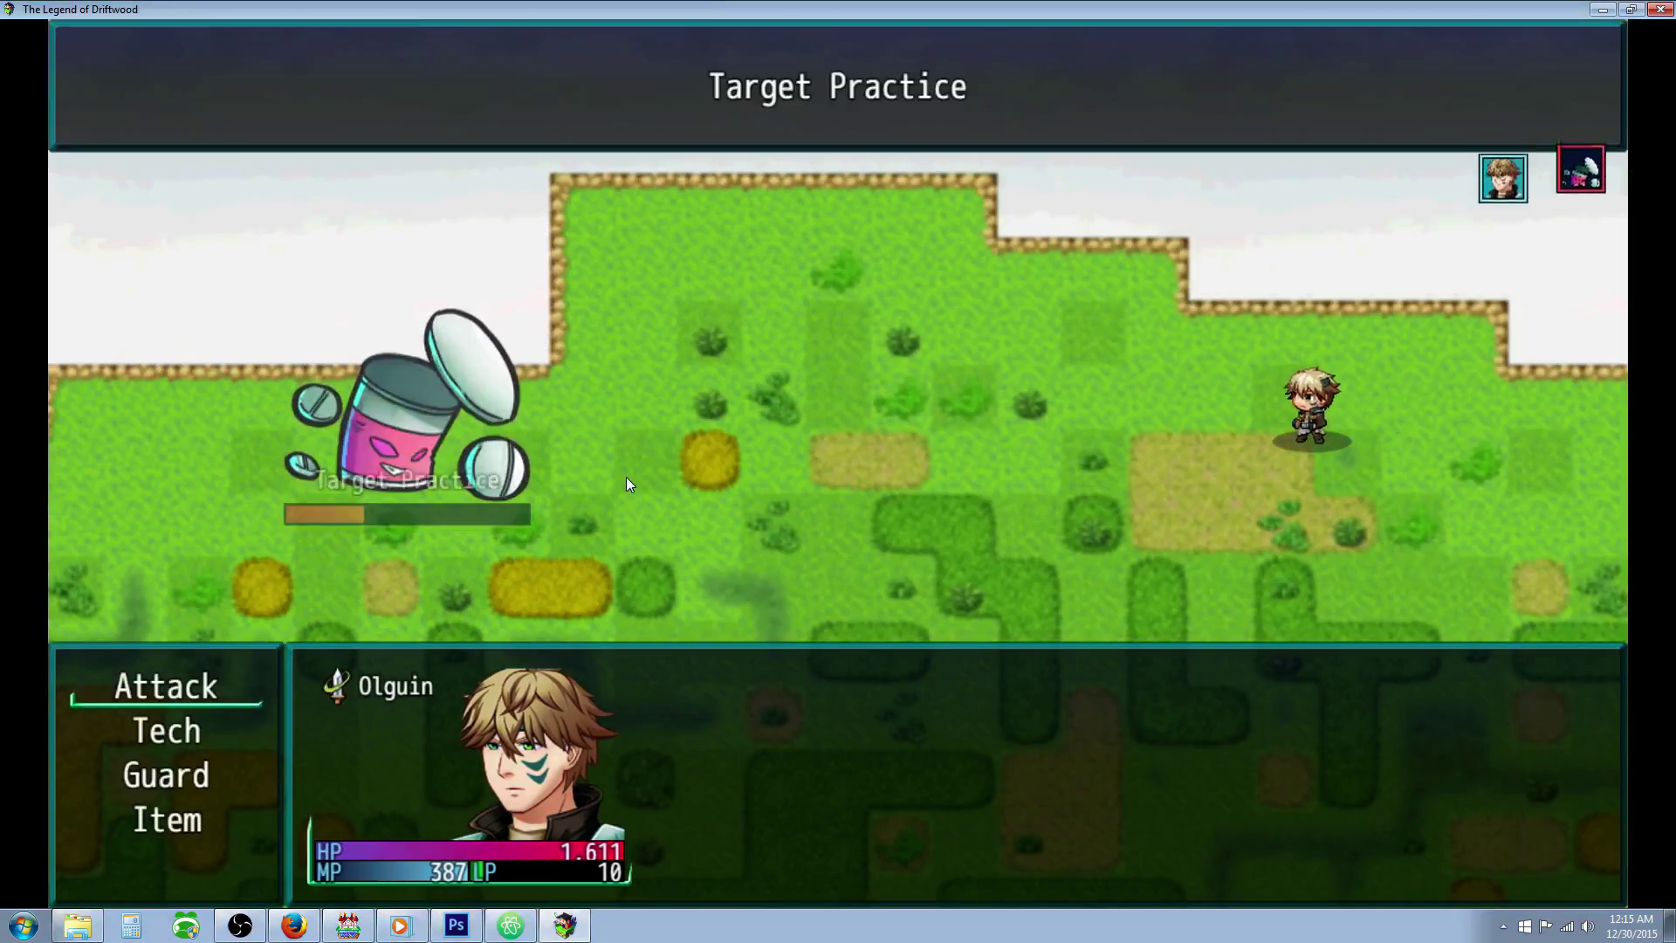
Defeat the Target Practice enemy with repeated basic attacks, and close the playtest after the battle results.
key("Return")
key("Return")
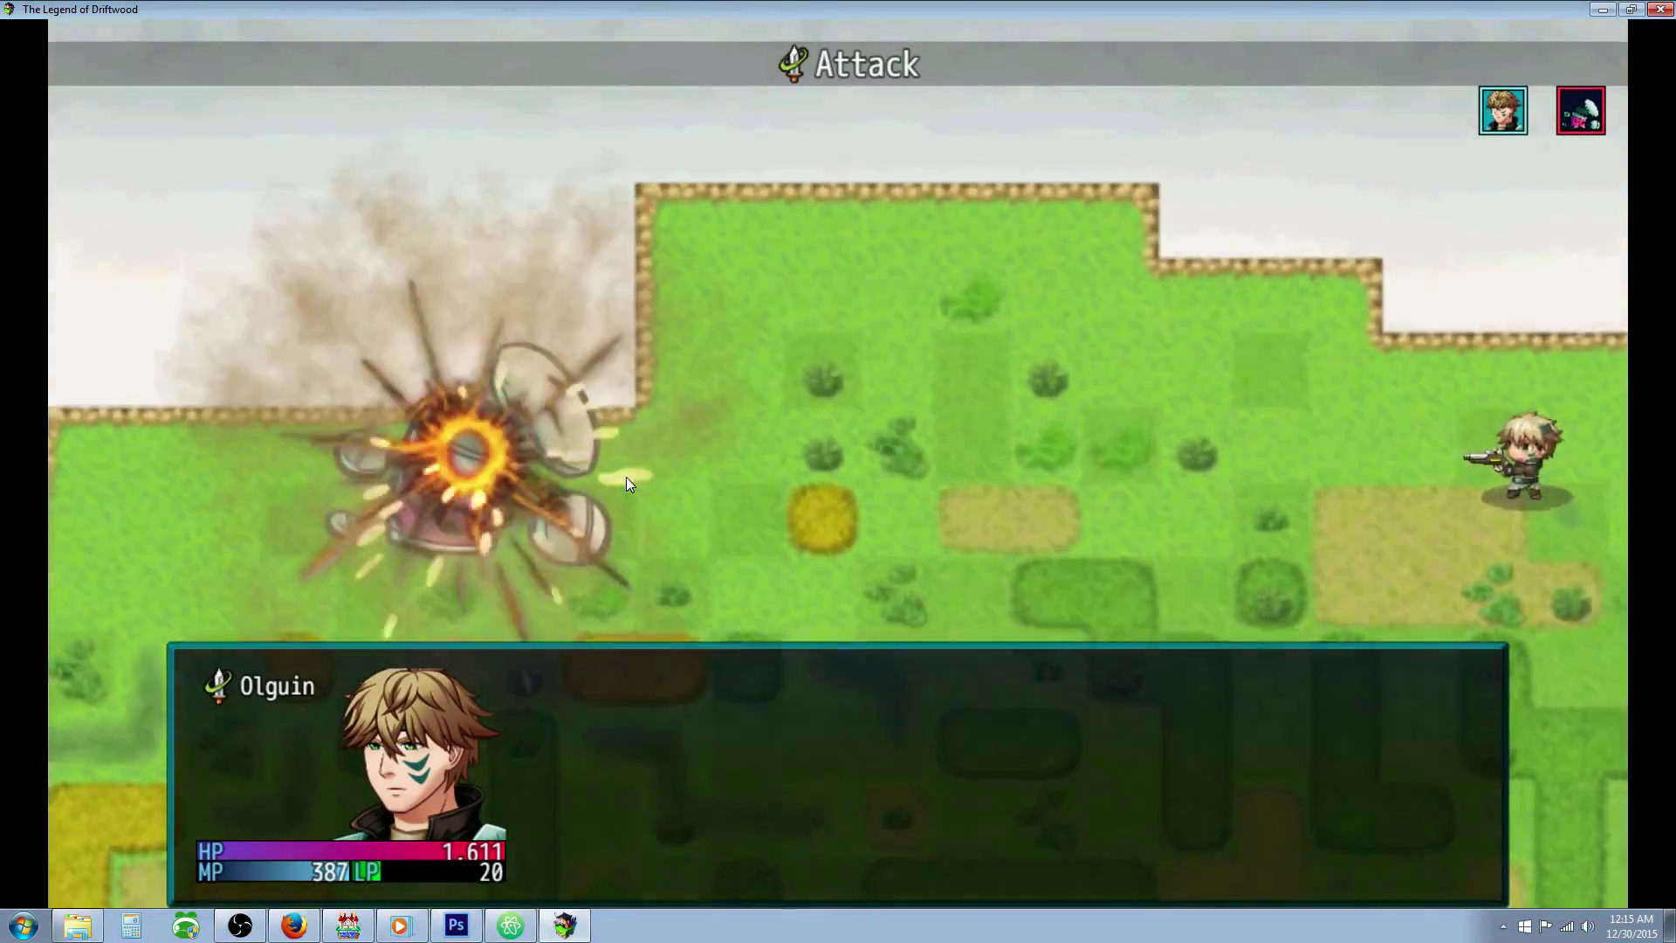
key("Return")
key("Return")
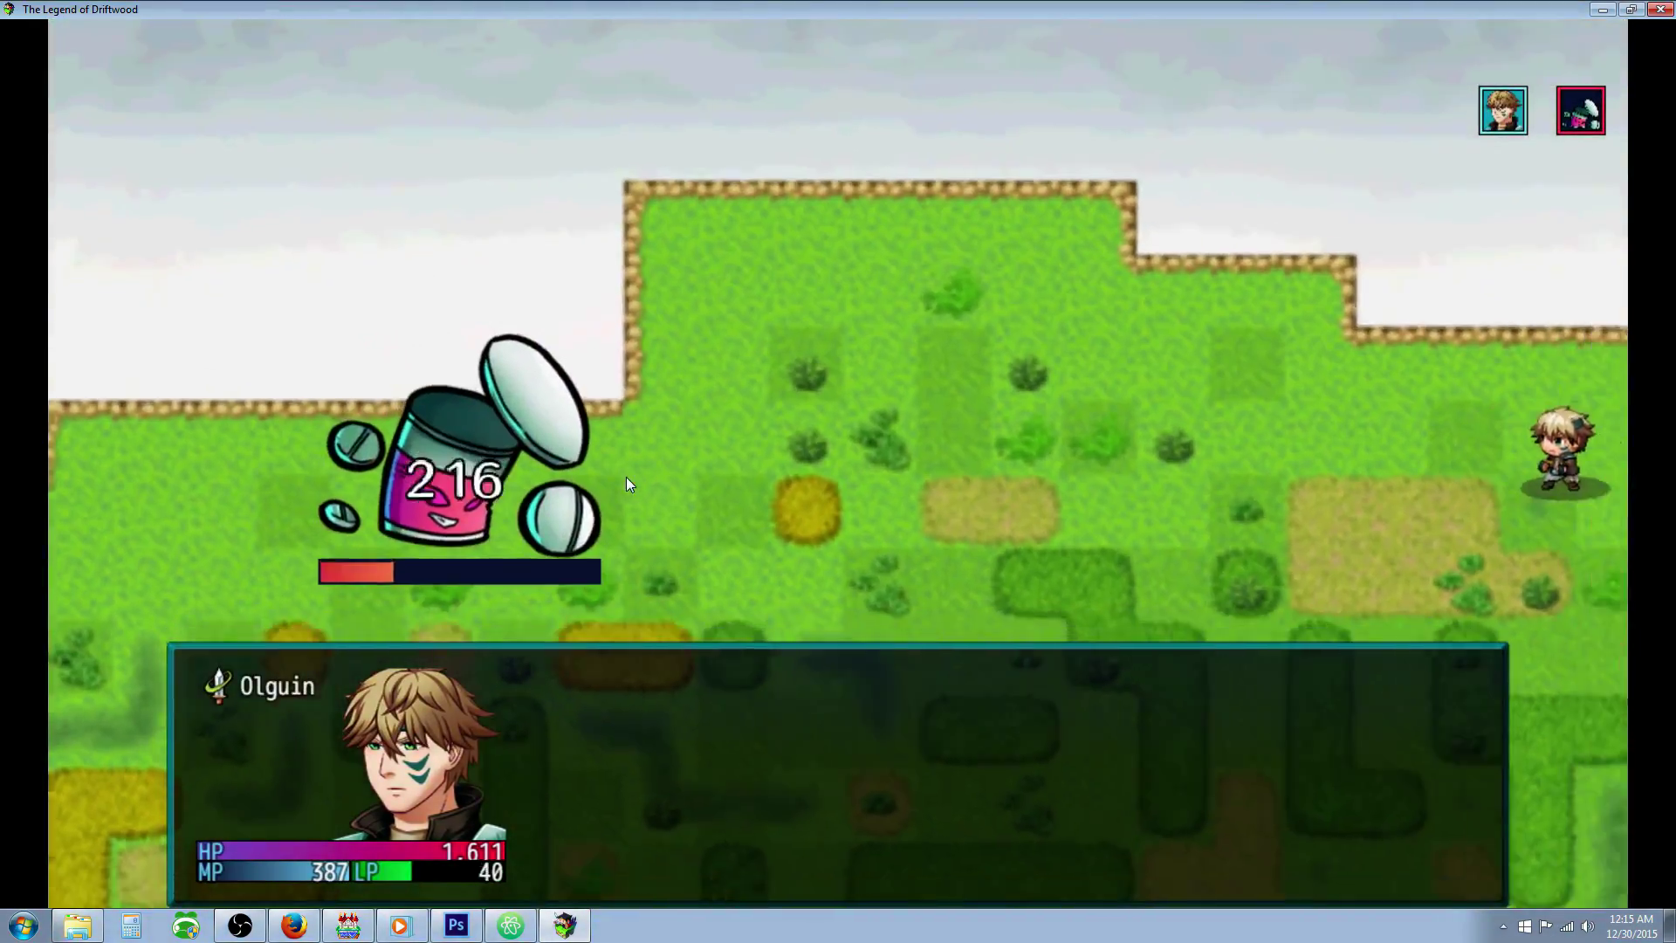
key("Return")
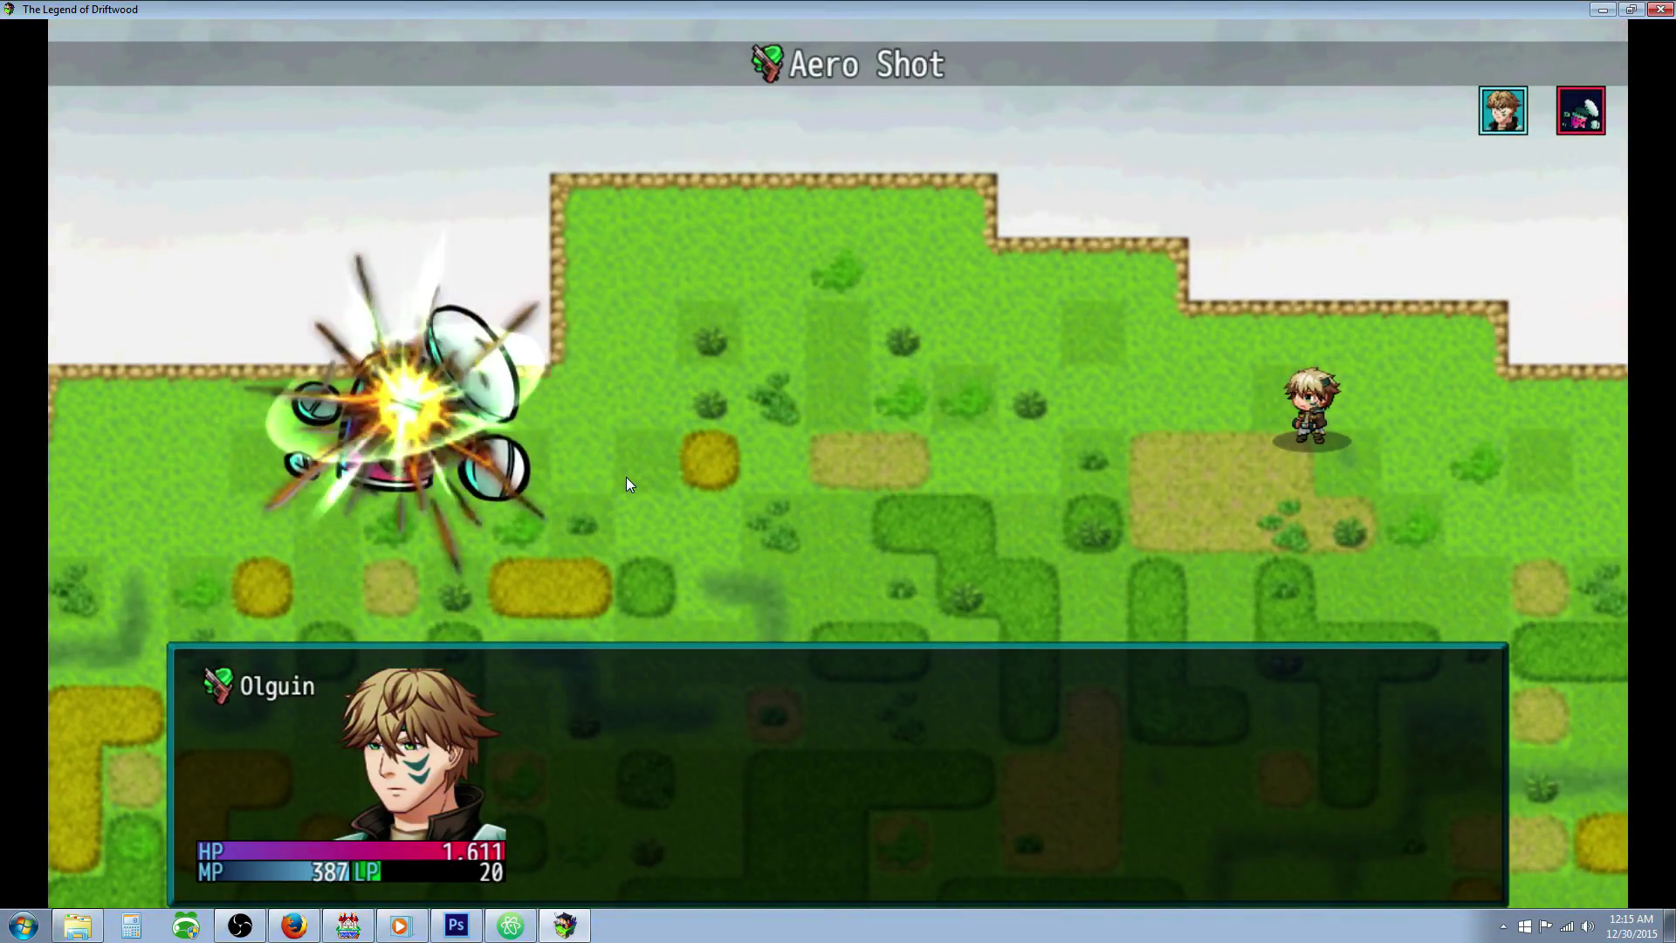
key("Return")
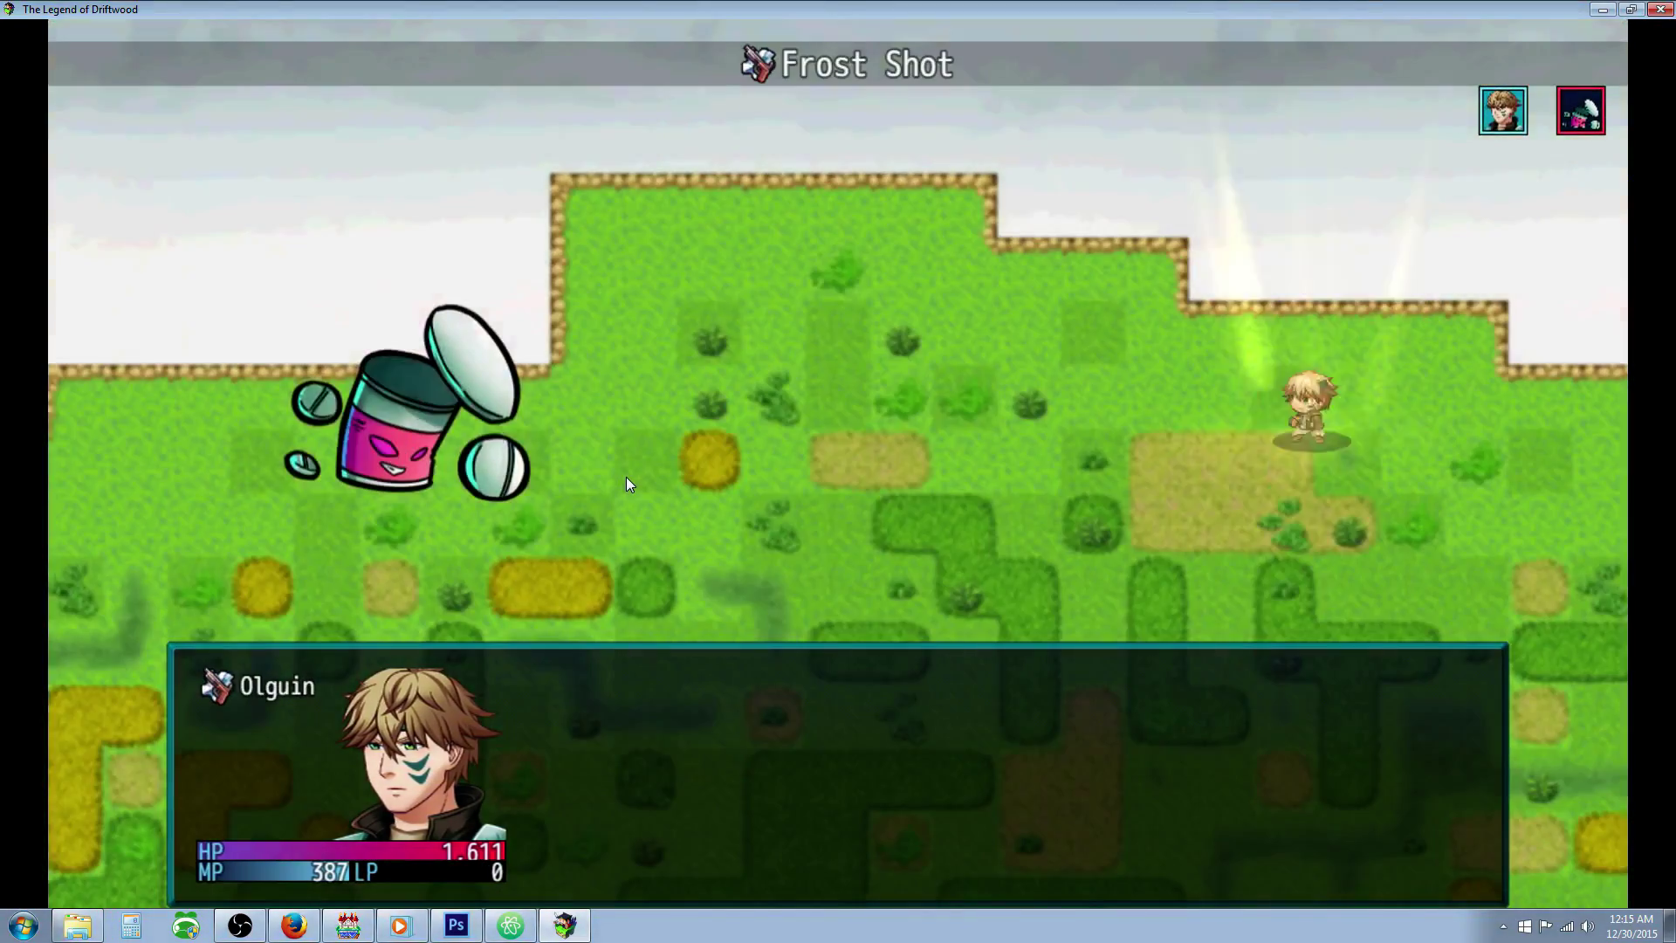
key("Return")
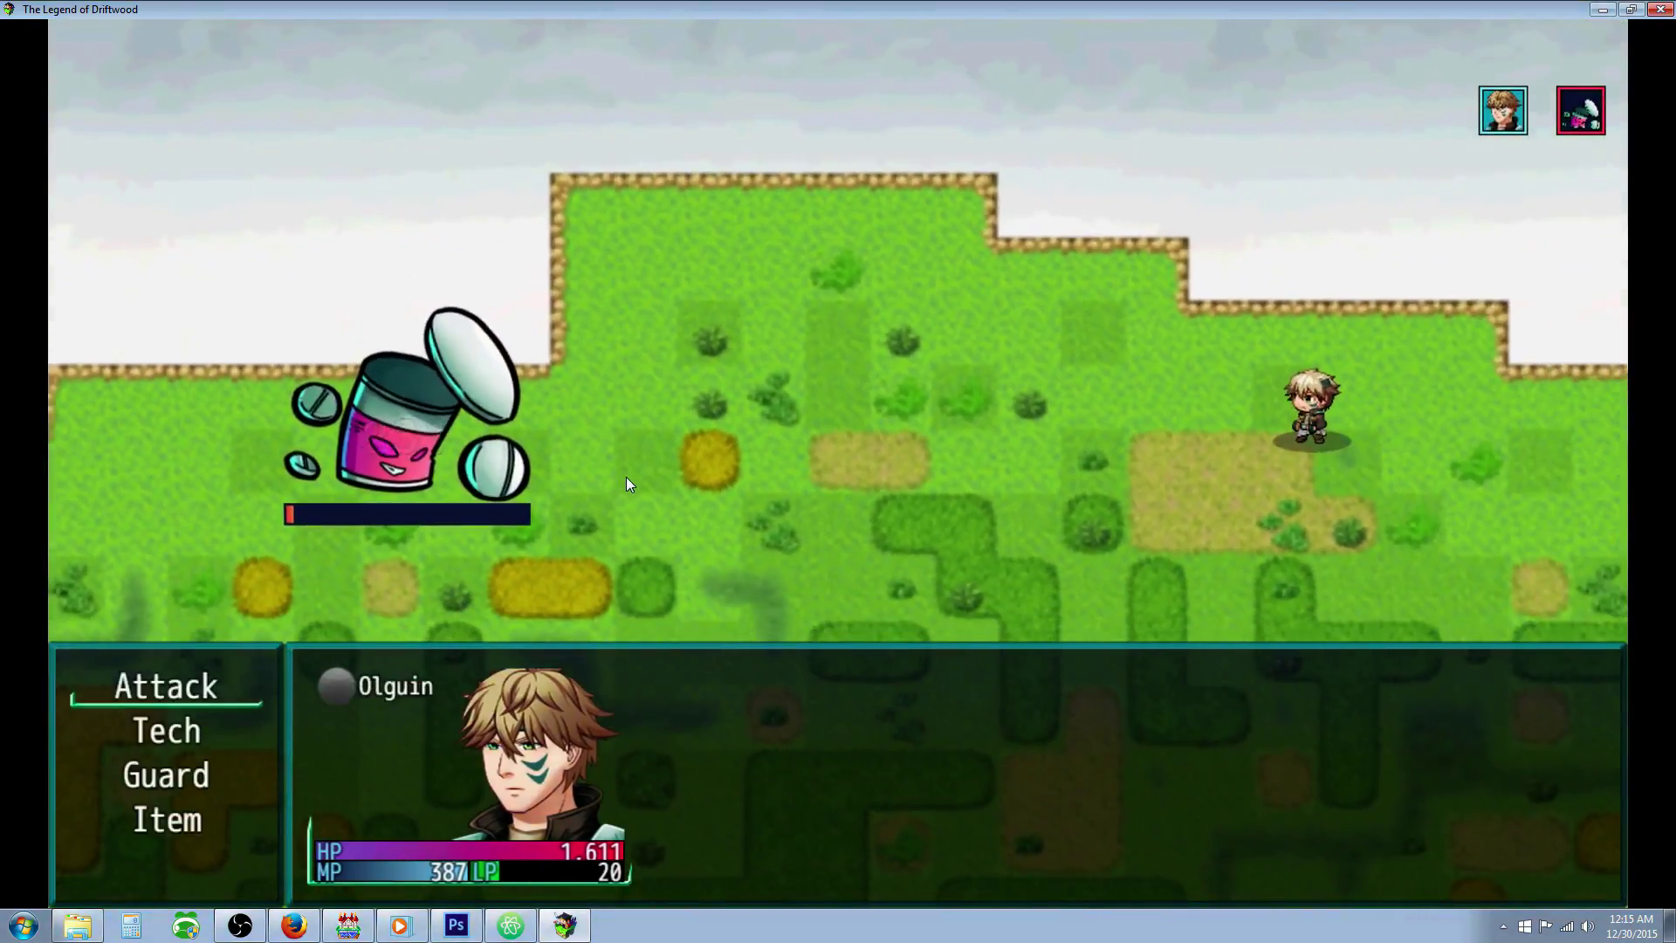
key("Return")
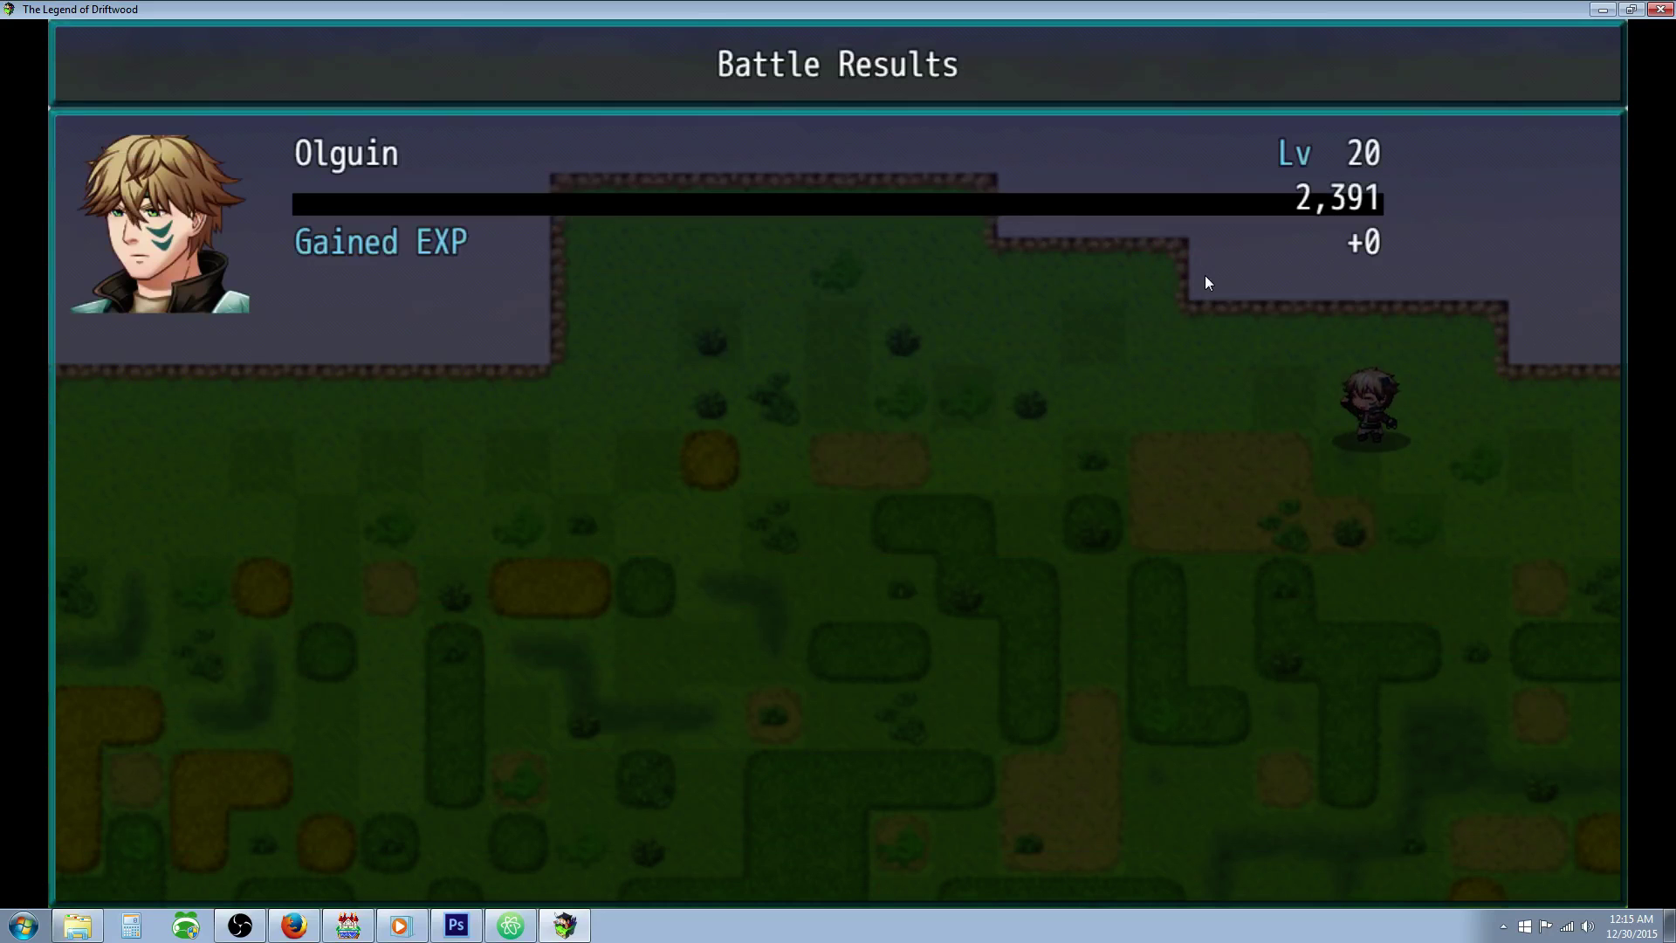
key("alt+F4")
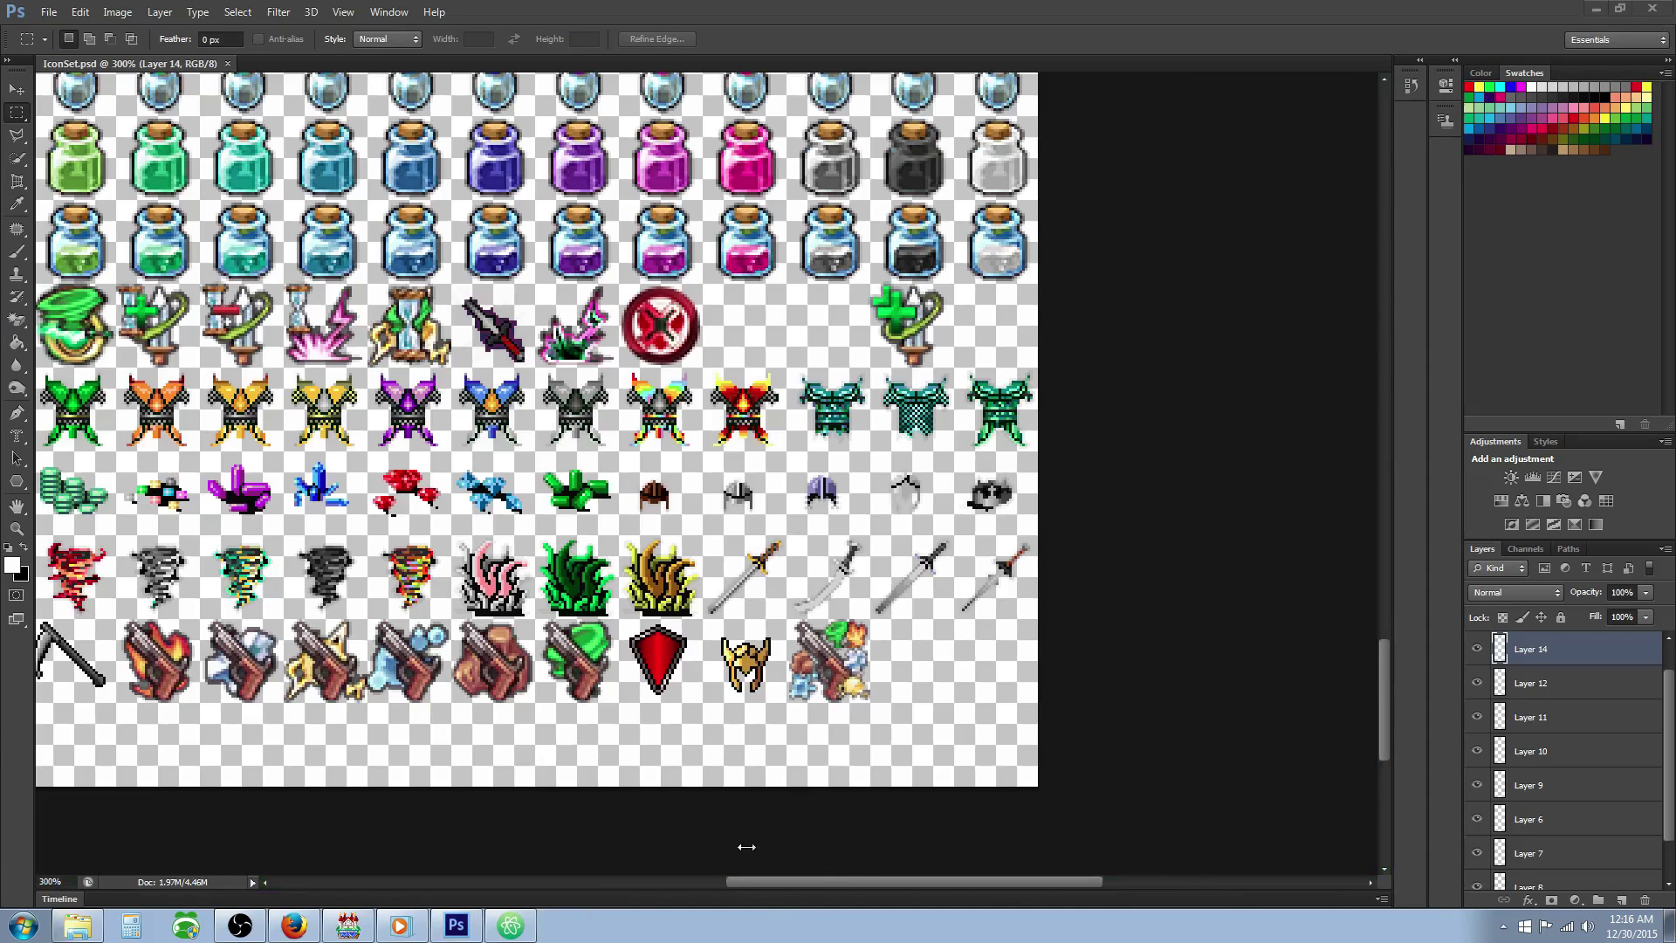
View the elemental gun icons in IconSet.psd, and switch to RPG Maker MV to briefly check the skill database.
left_click_drag(850, 880, 740, 880)
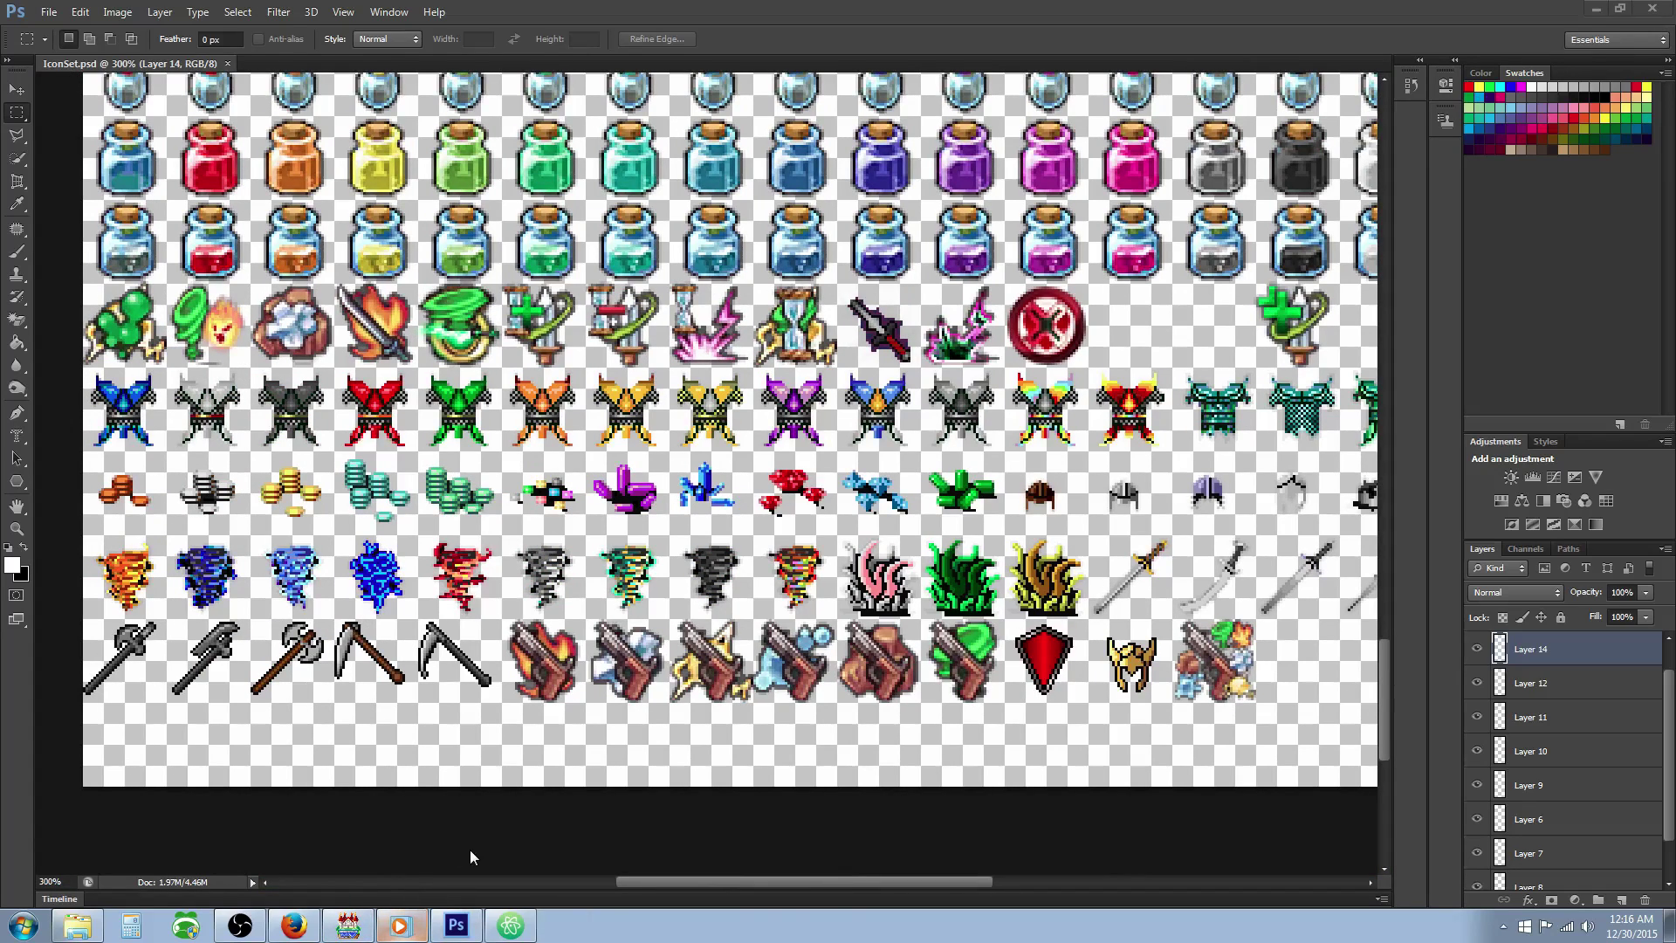
left_click(348, 926)
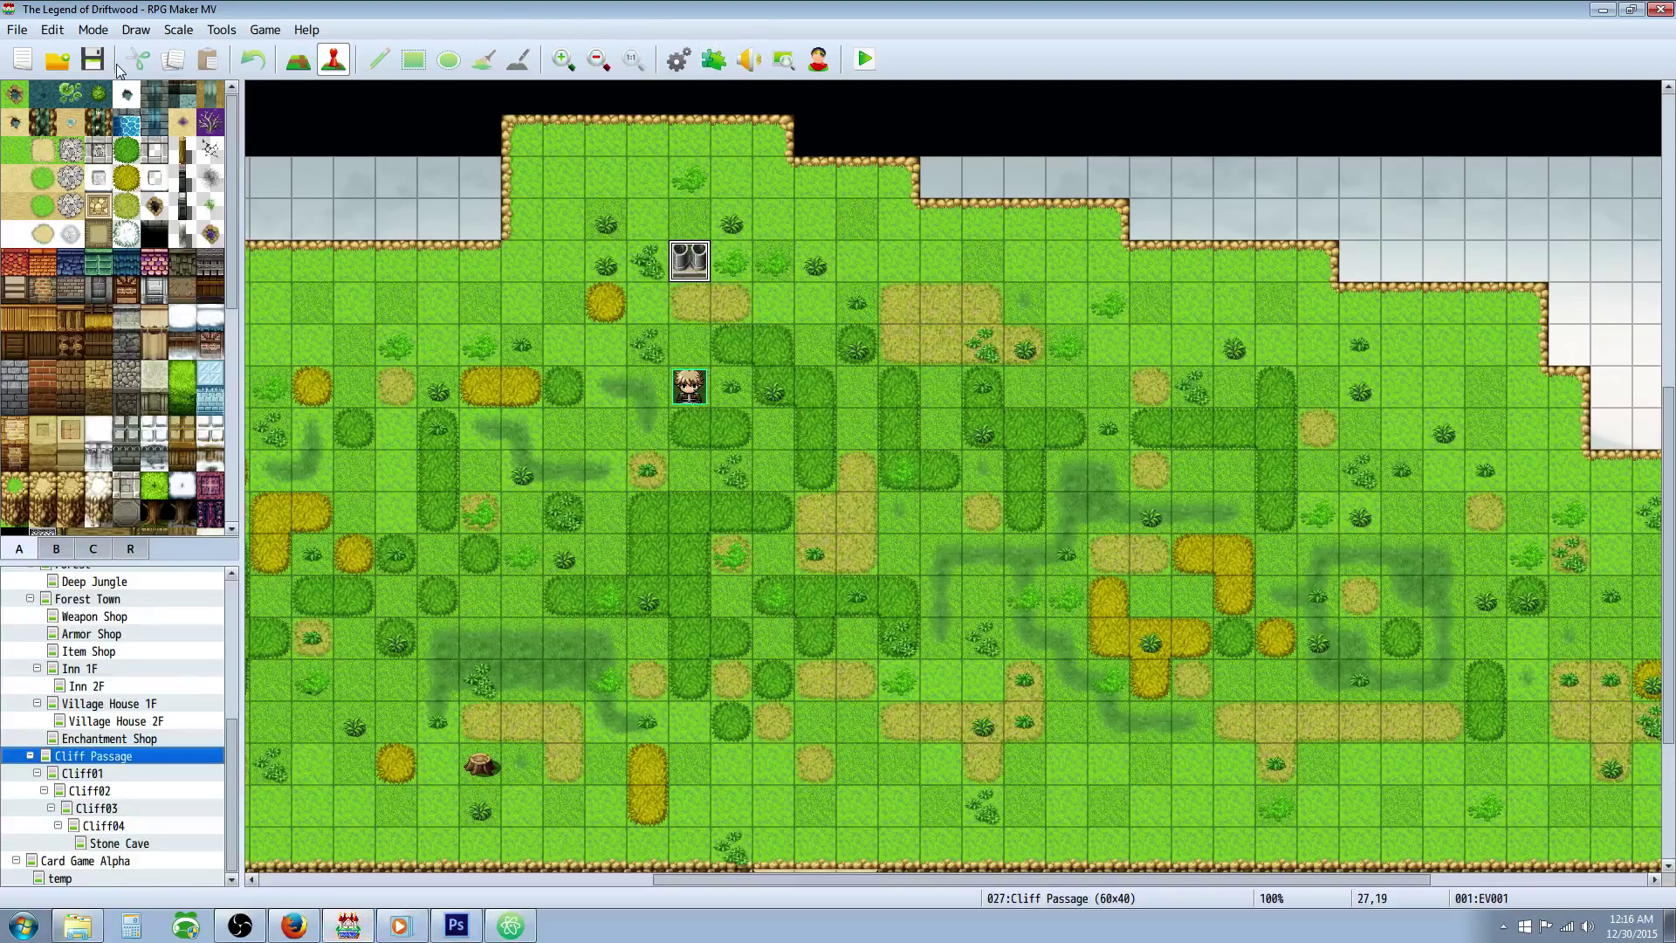
left_click(679, 61)
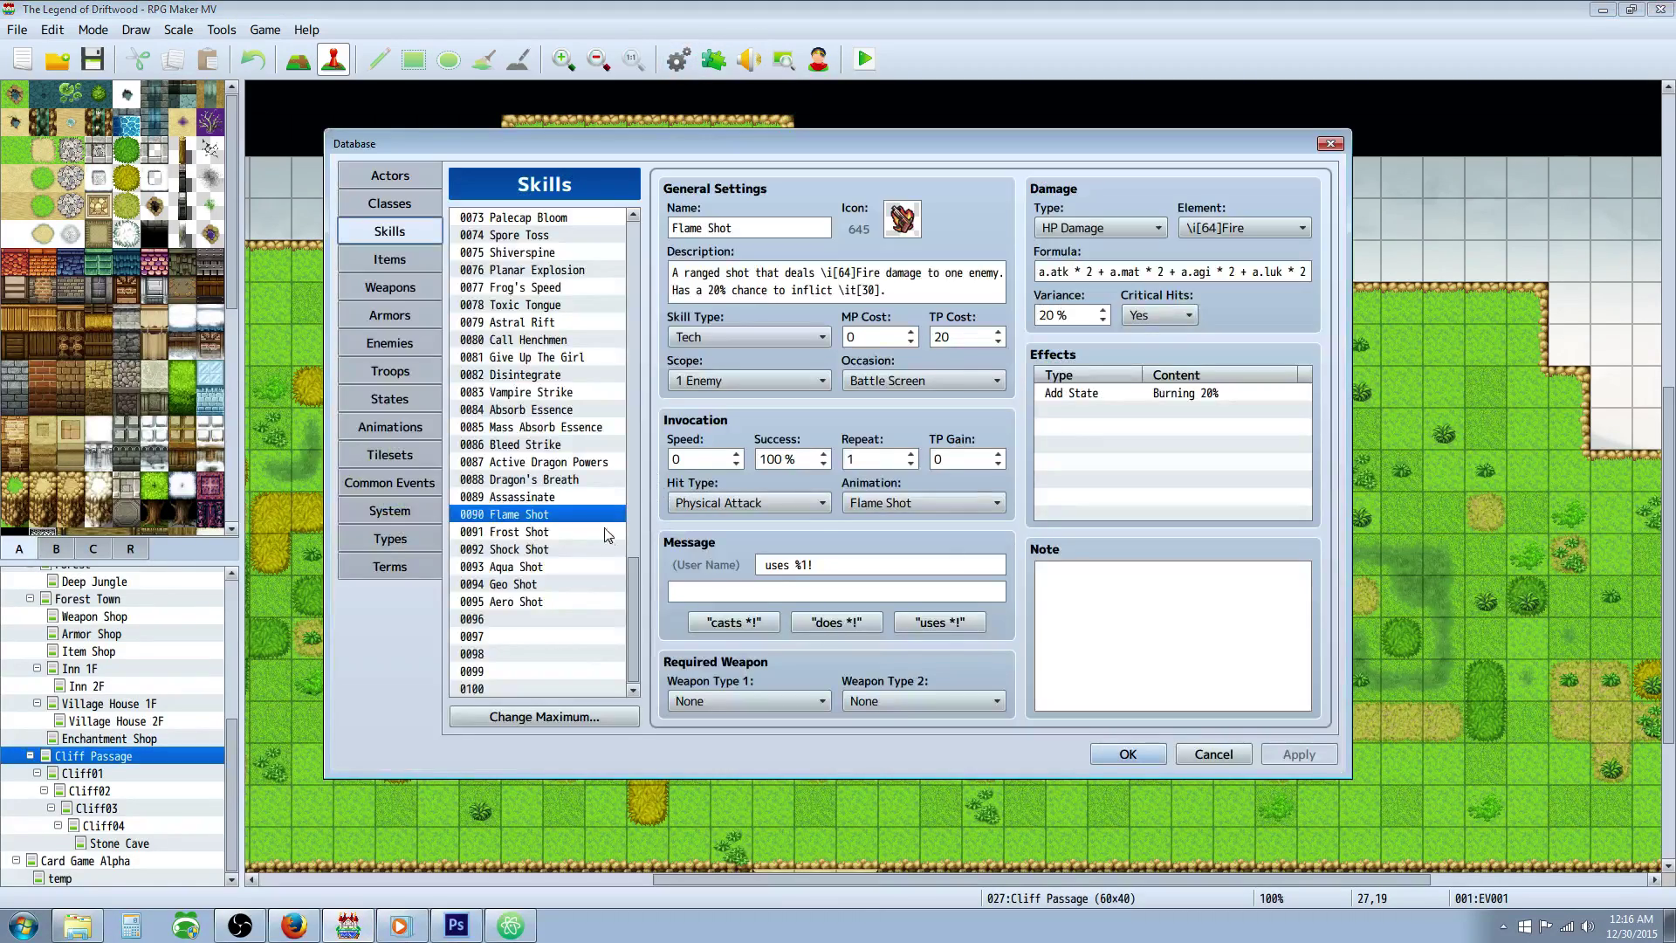
left_click(1135, 756)
Look up YEP_BattleEngineCore, YEP_SkillCore and YEP_WeaponUnleash in the project's plugin list.
left_click(714, 59)
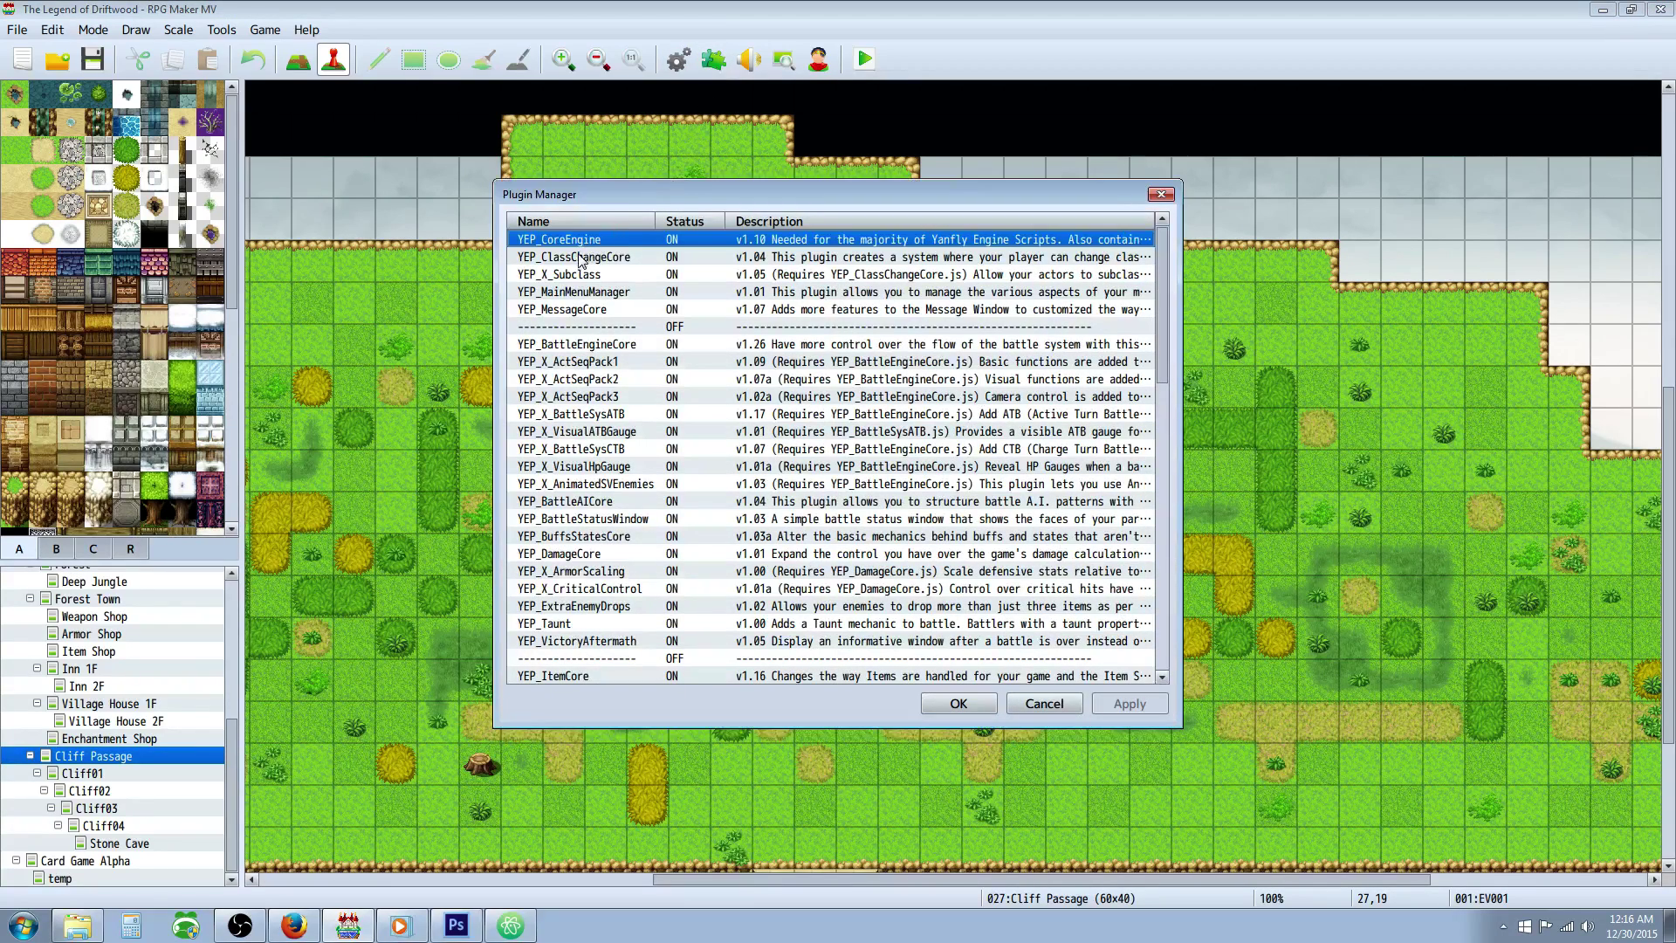
left_click(590, 344)
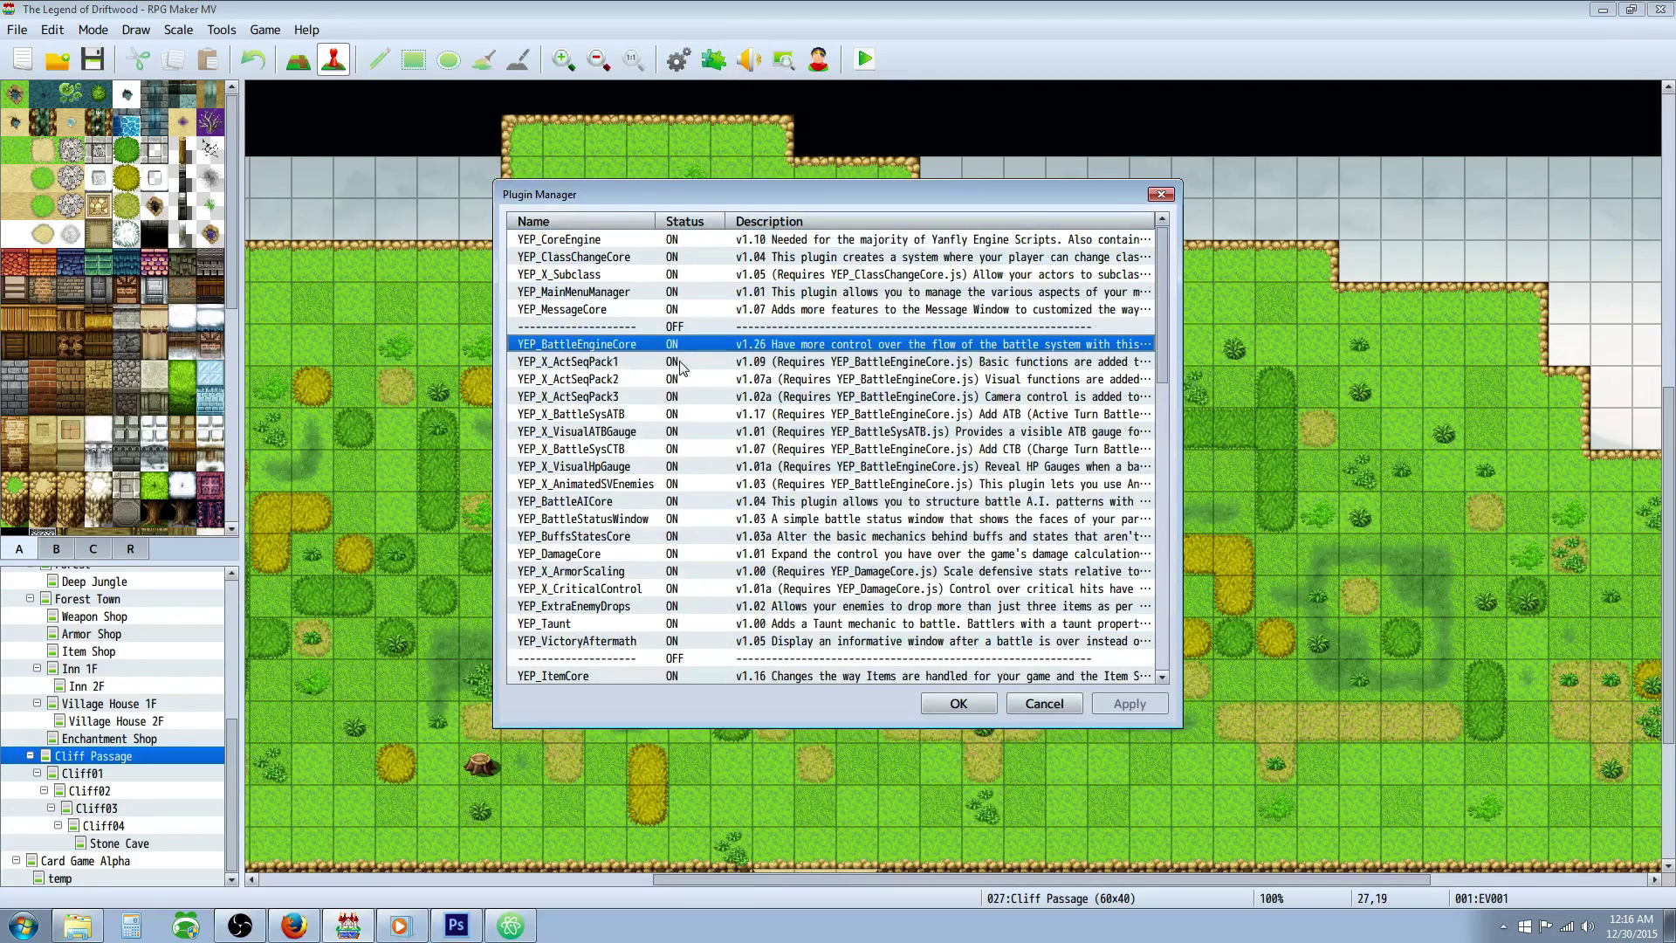
scroll(608, 356, "down", 5)
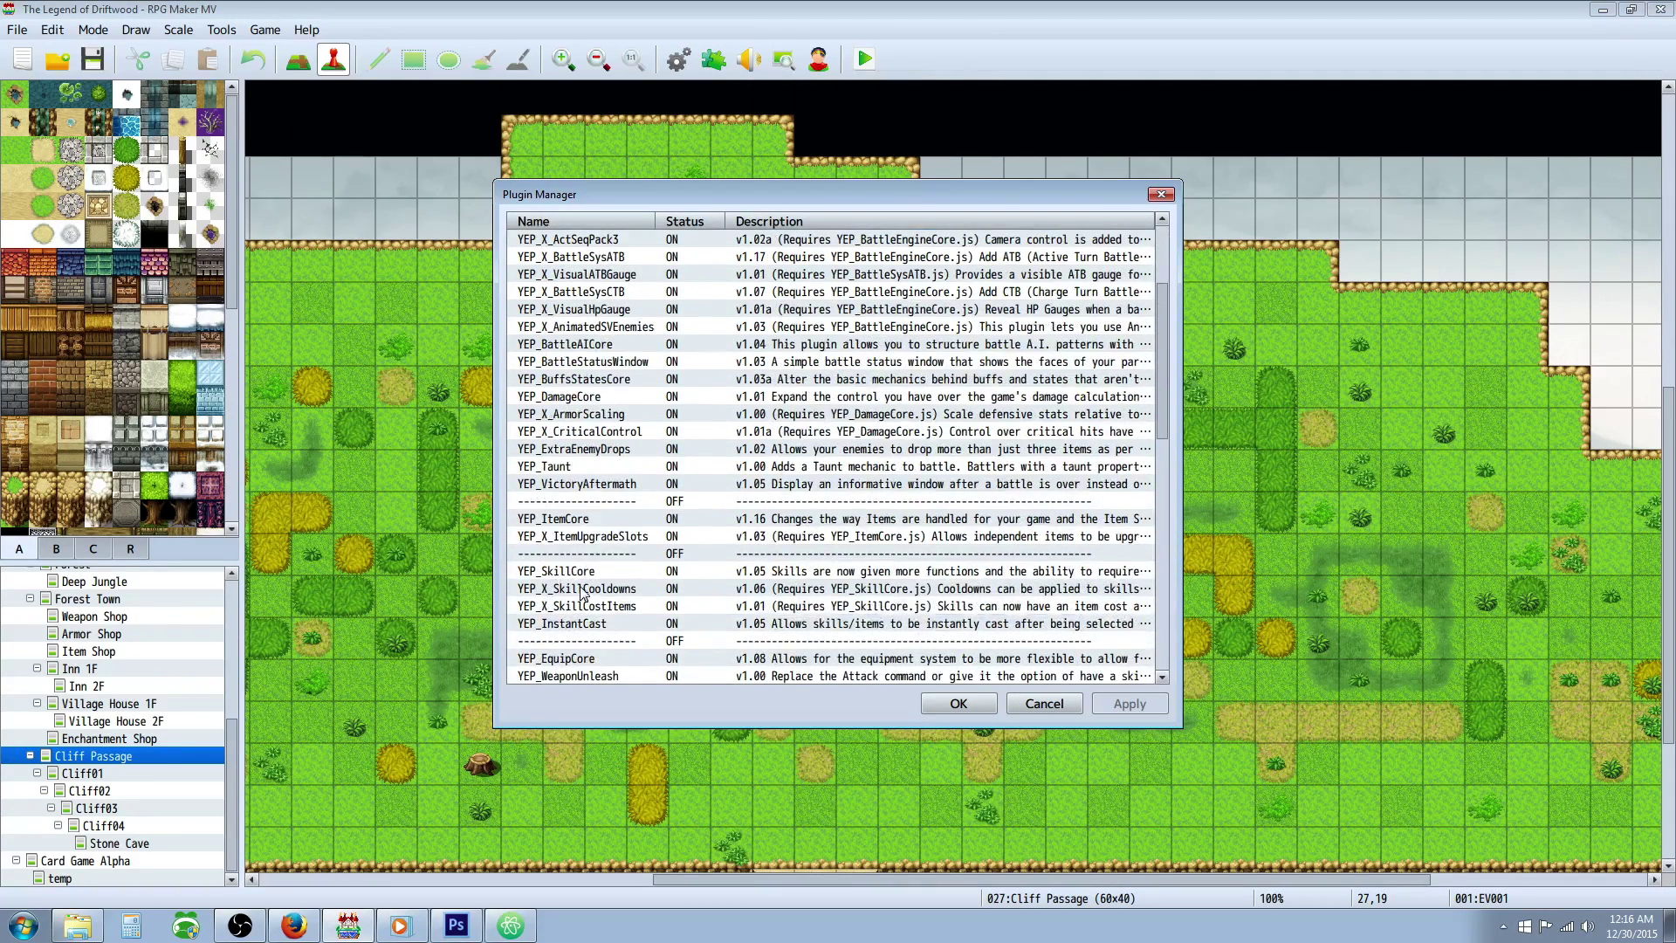
left_click(583, 572)
scroll(583, 574, "down", 1)
left_click(575, 520)
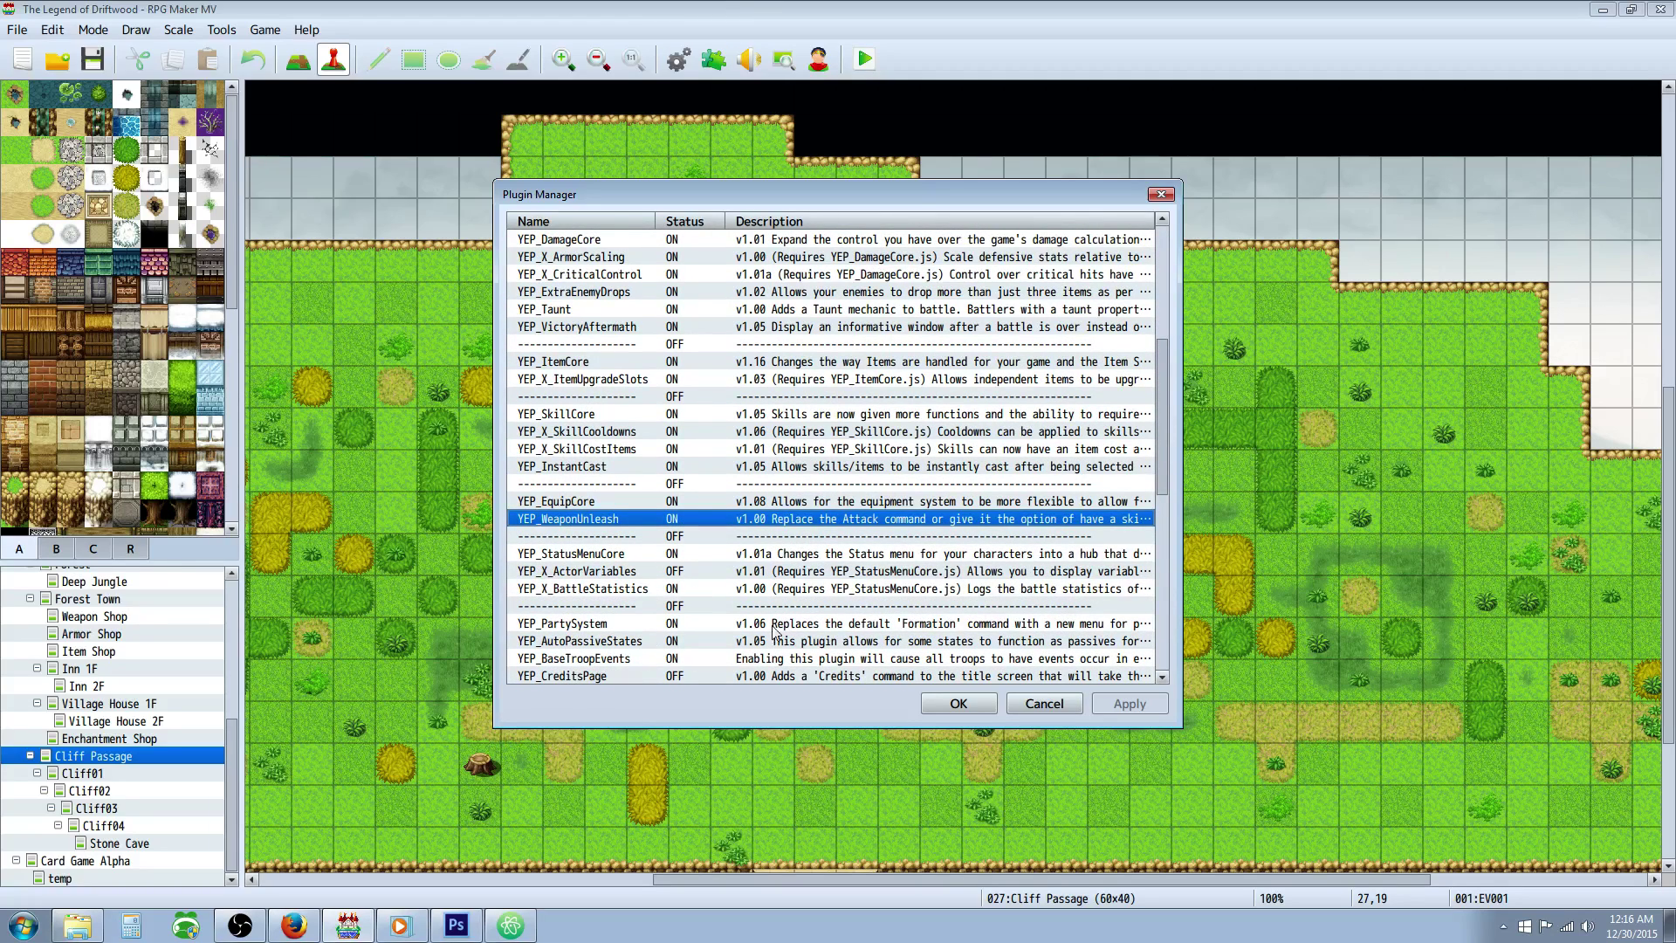
left_click(957, 703)
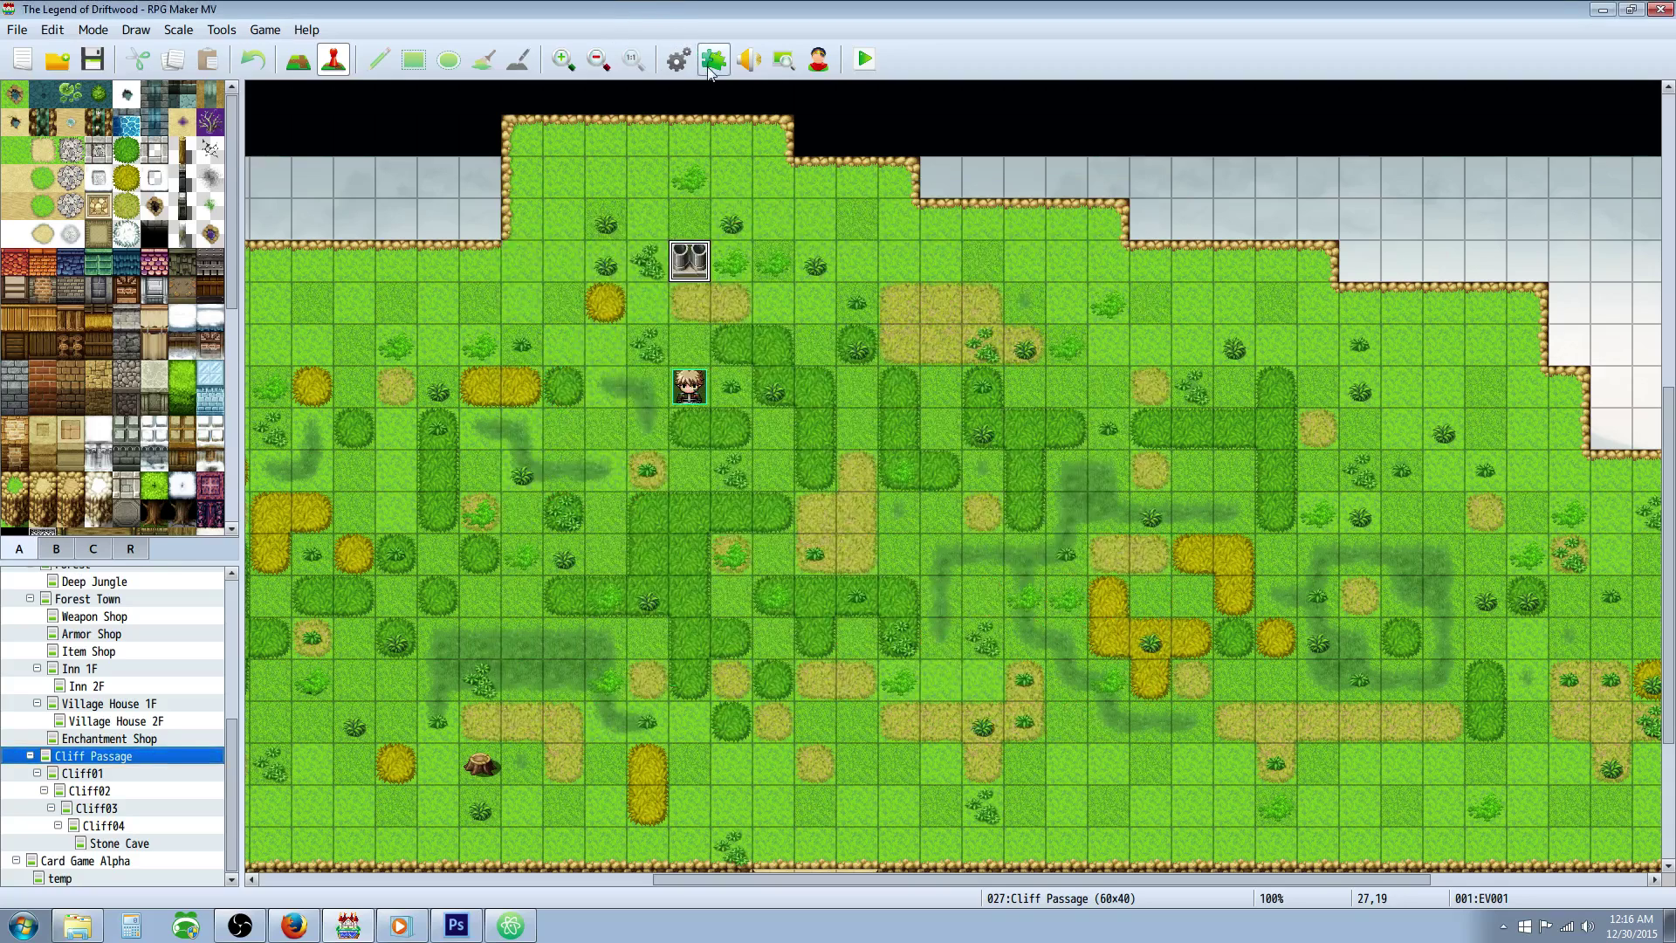
Review the database settings of the elemental shot skills from Flame Shot to Aero Shot.
left_click(679, 59)
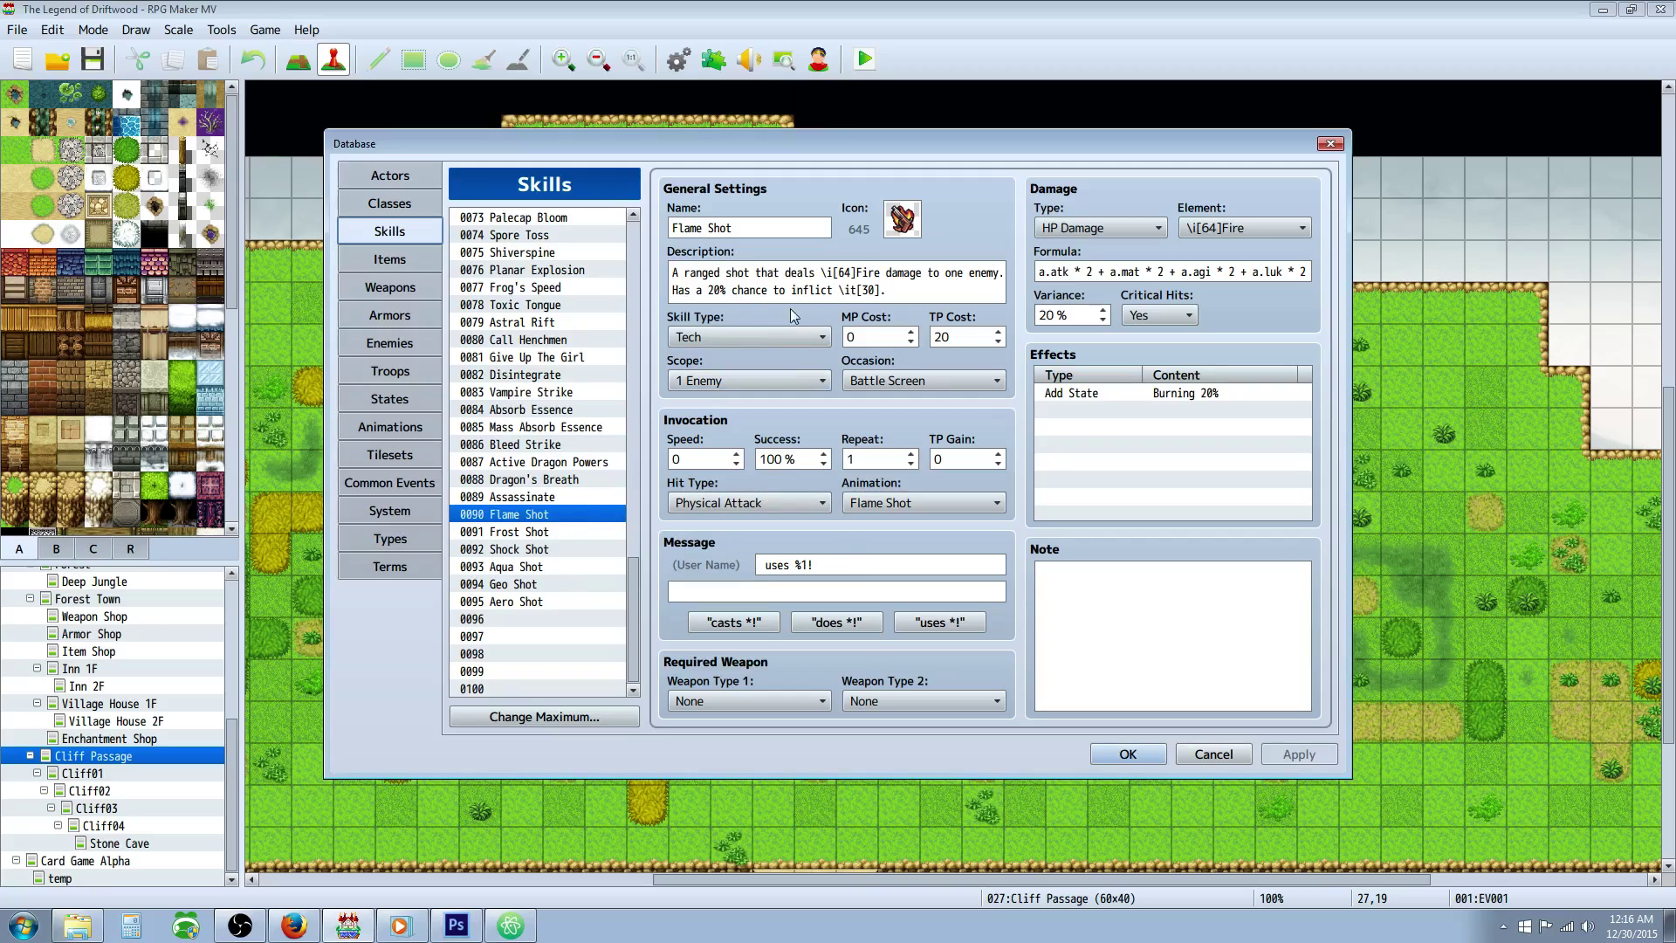
left_click(532, 535)
left_click(533, 552)
left_click(527, 569)
left_click(526, 586)
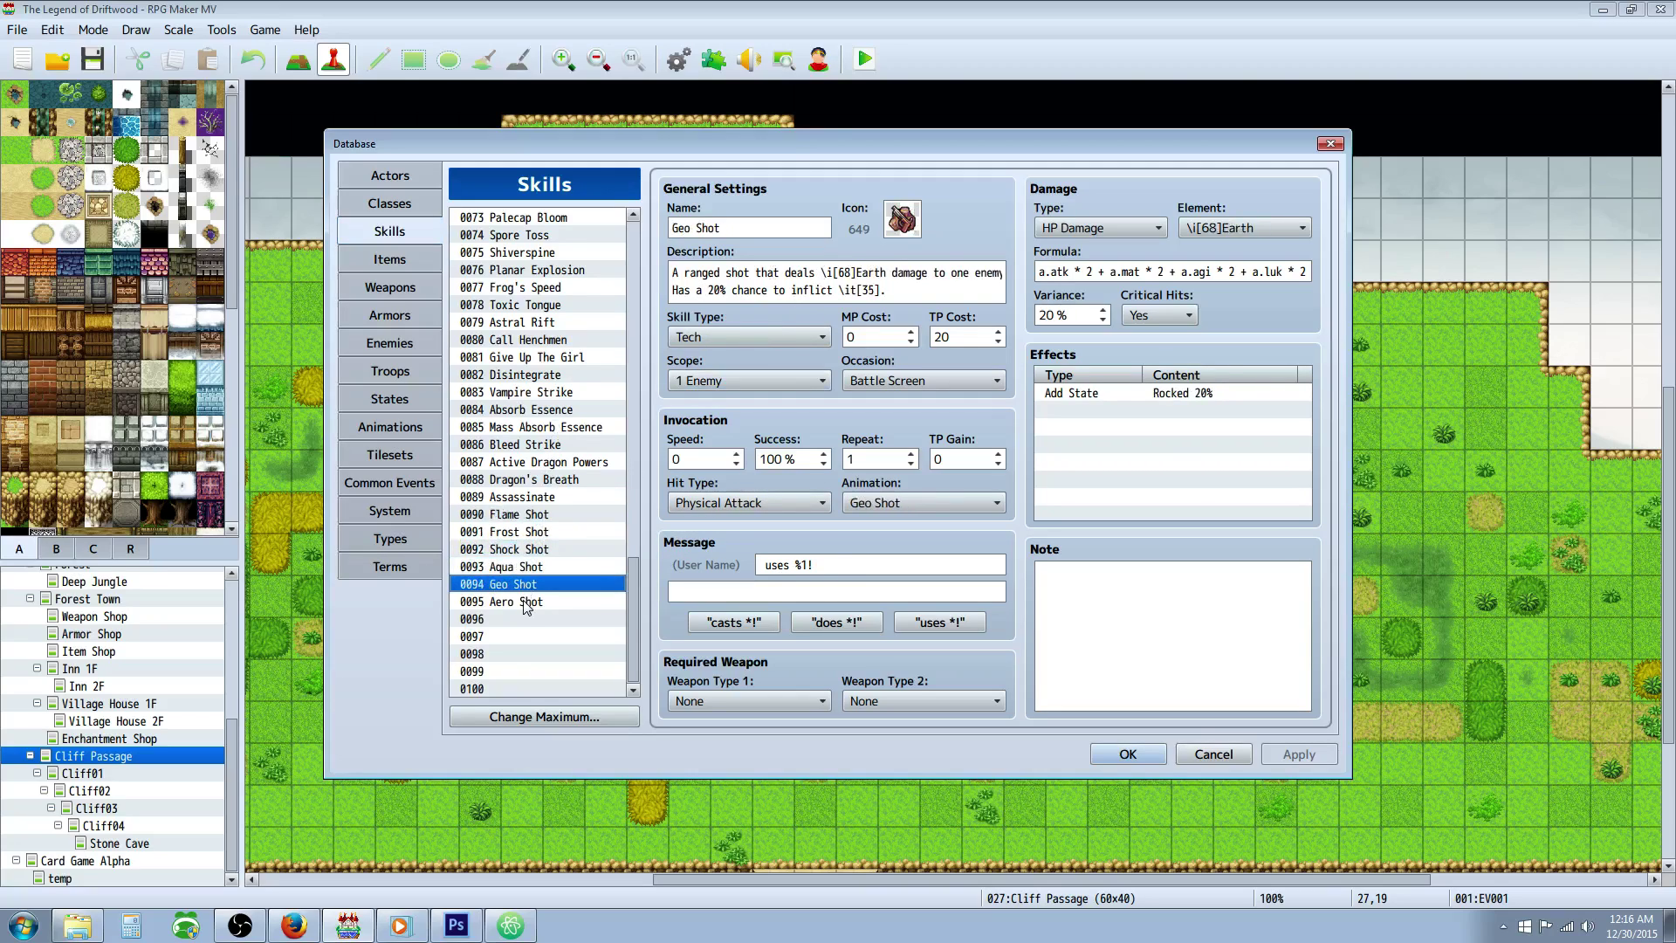
left_click(528, 604)
left_click(532, 517)
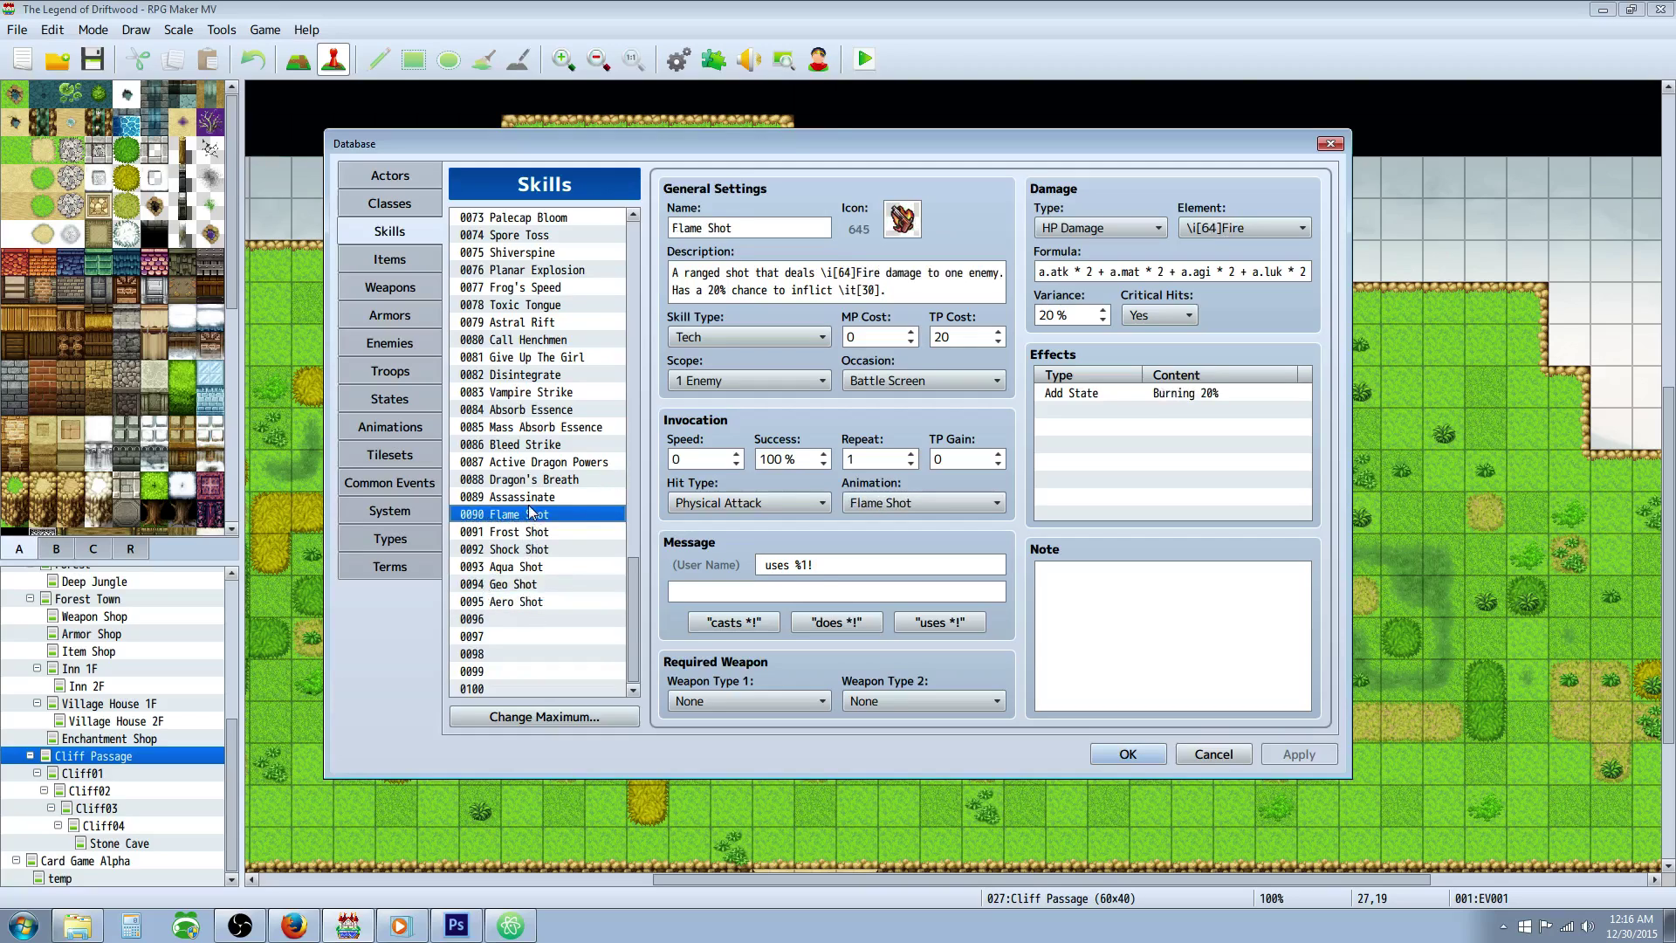
left_click(530, 534)
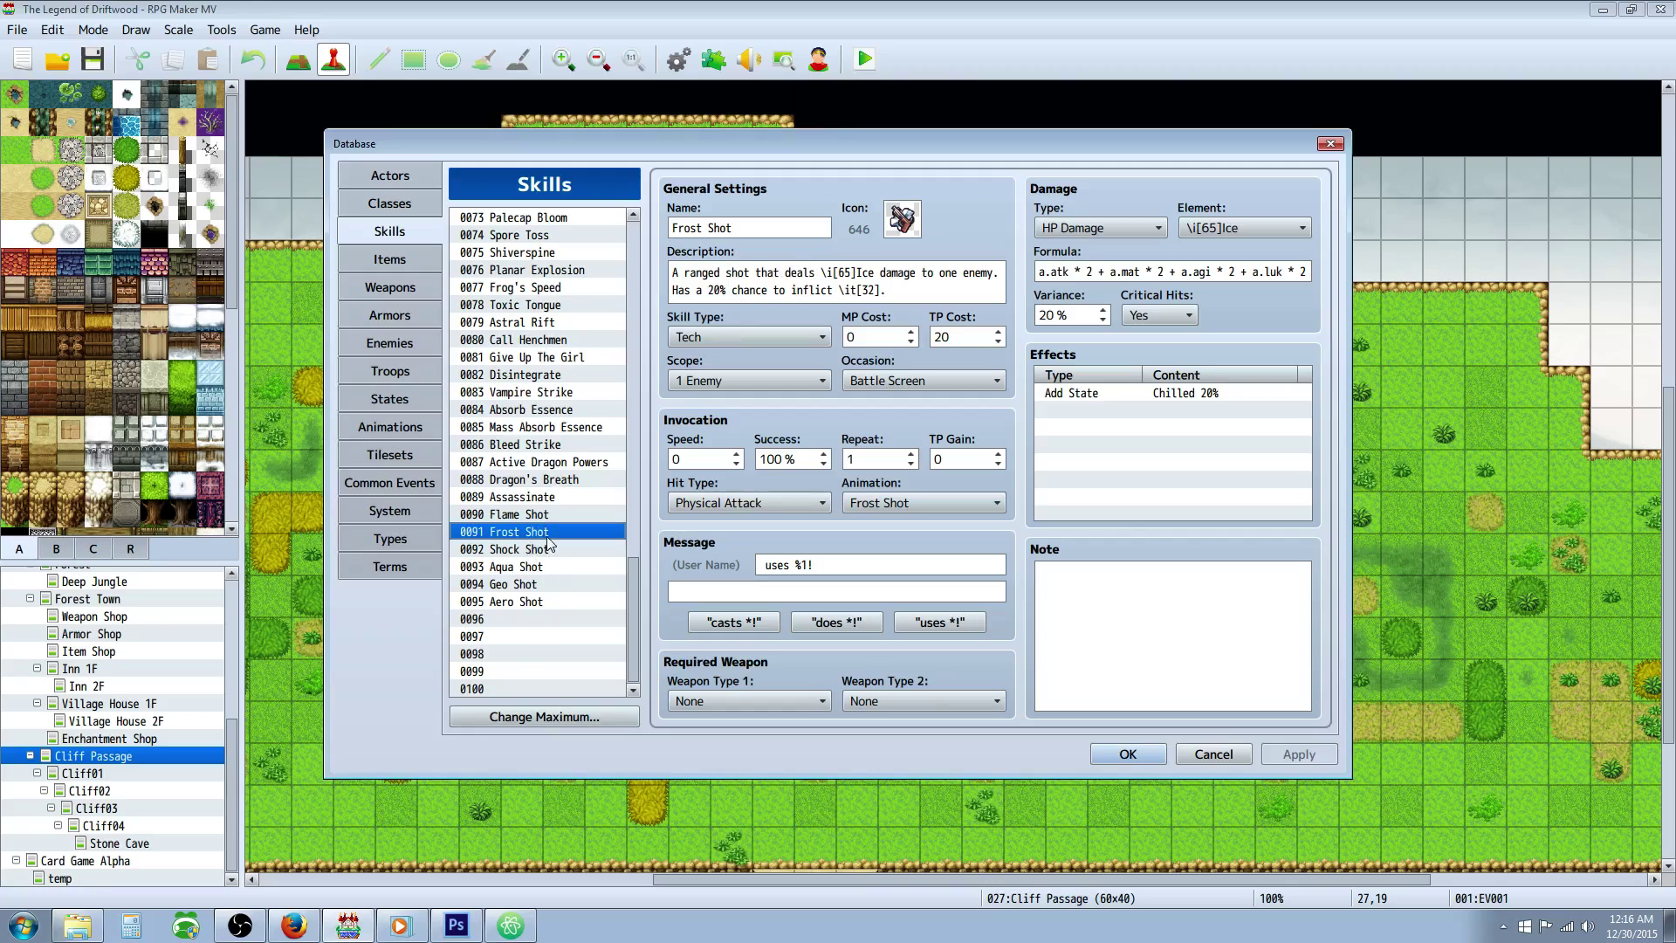
left_click(541, 517)
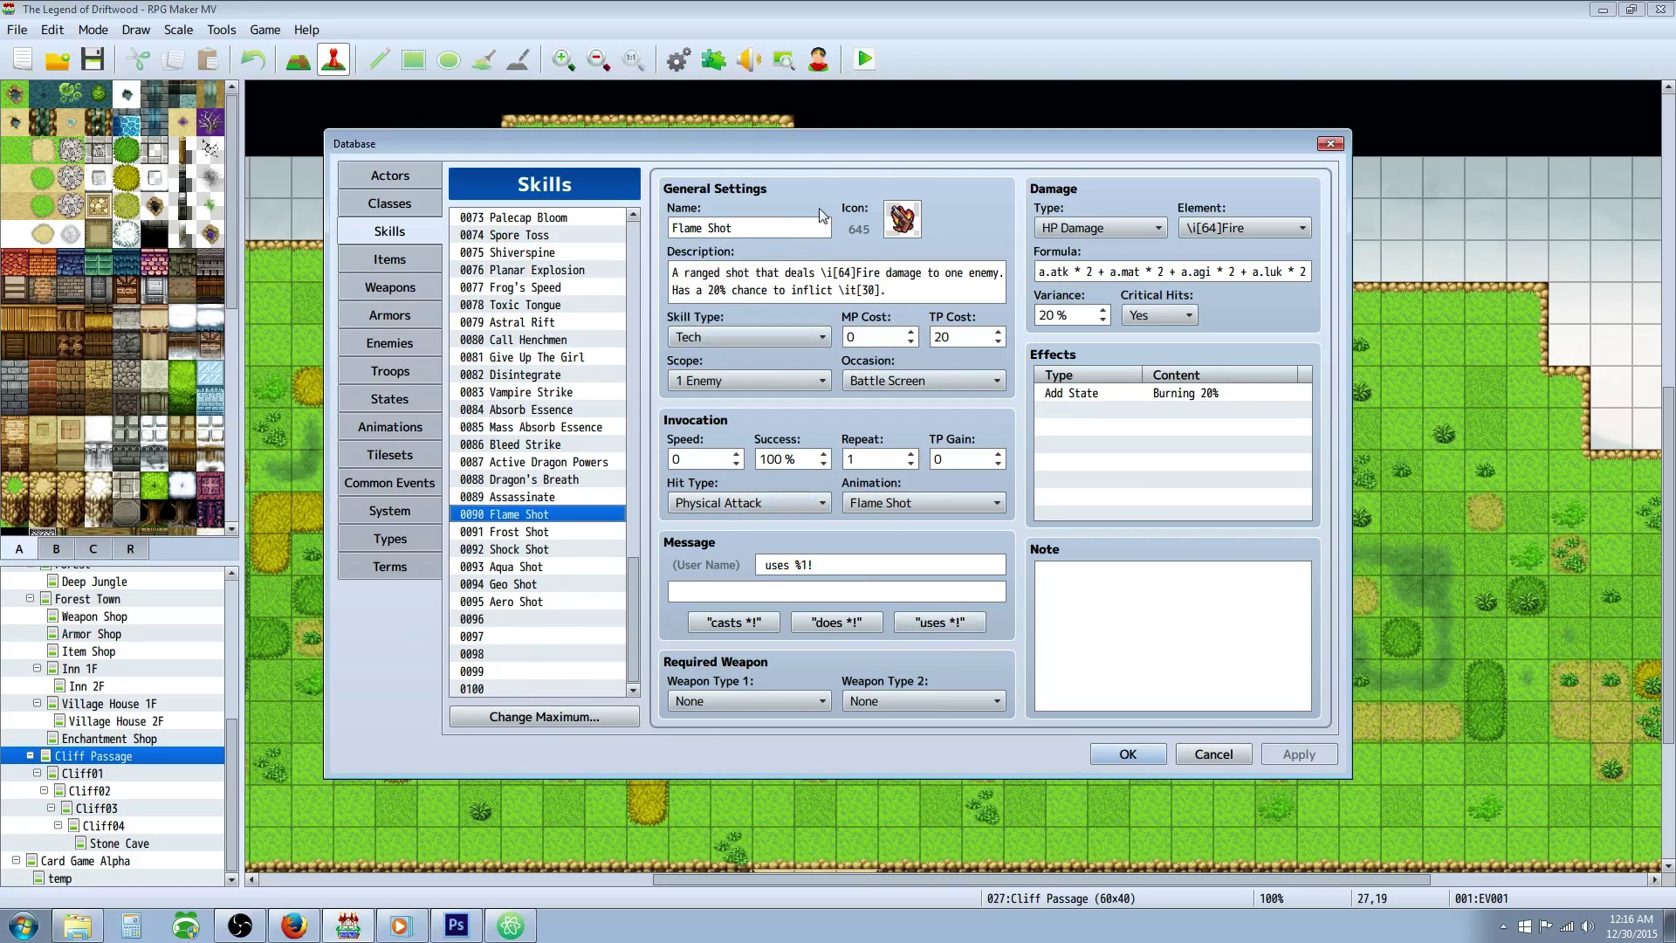
Examine Flame Shot's icon in the image picker against IconSet.psd, and the \i[64] icon code in its description.
left_click(754, 228)
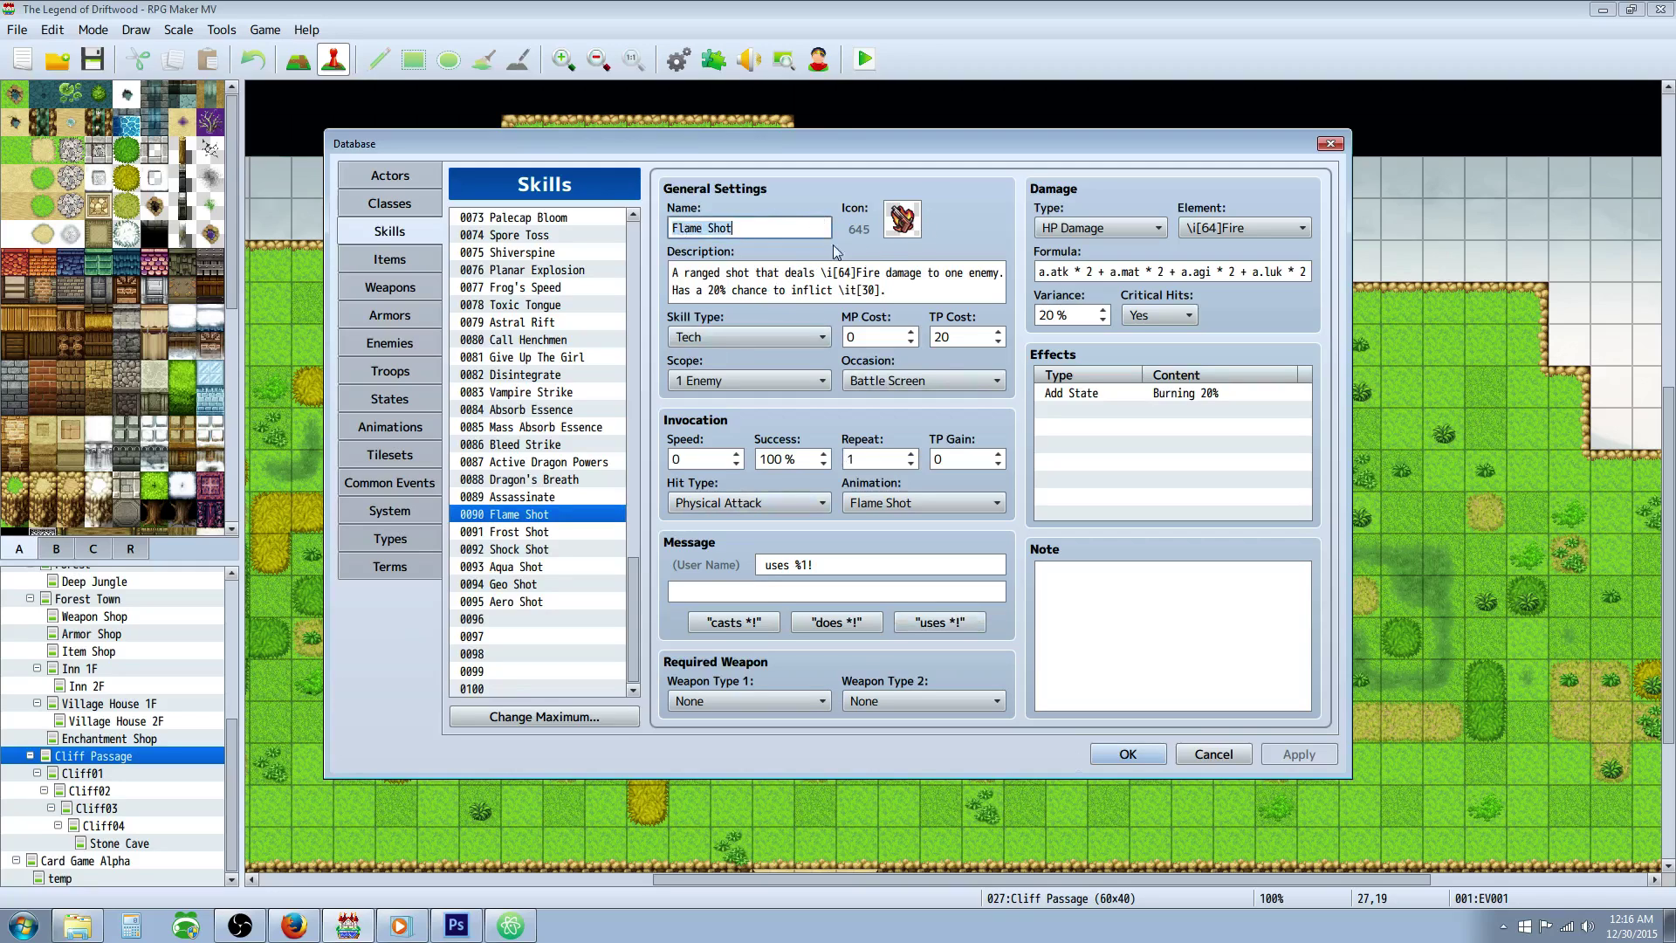
double_click(901, 219)
scroll(791, 584, "down", 1)
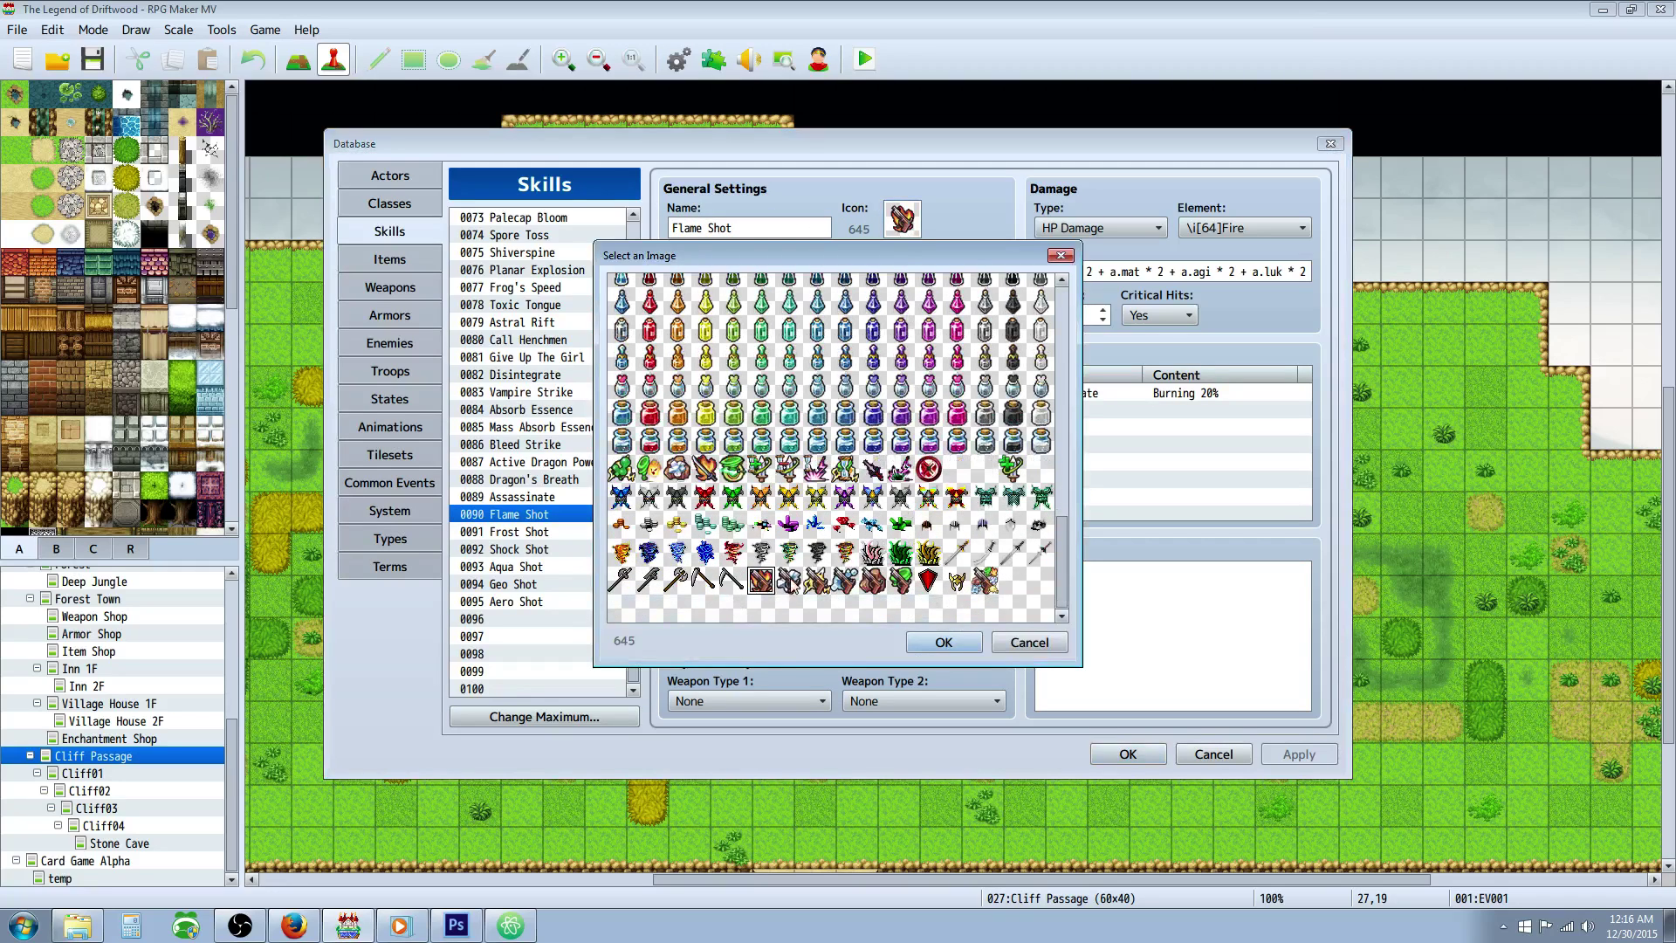
left_click(461, 928)
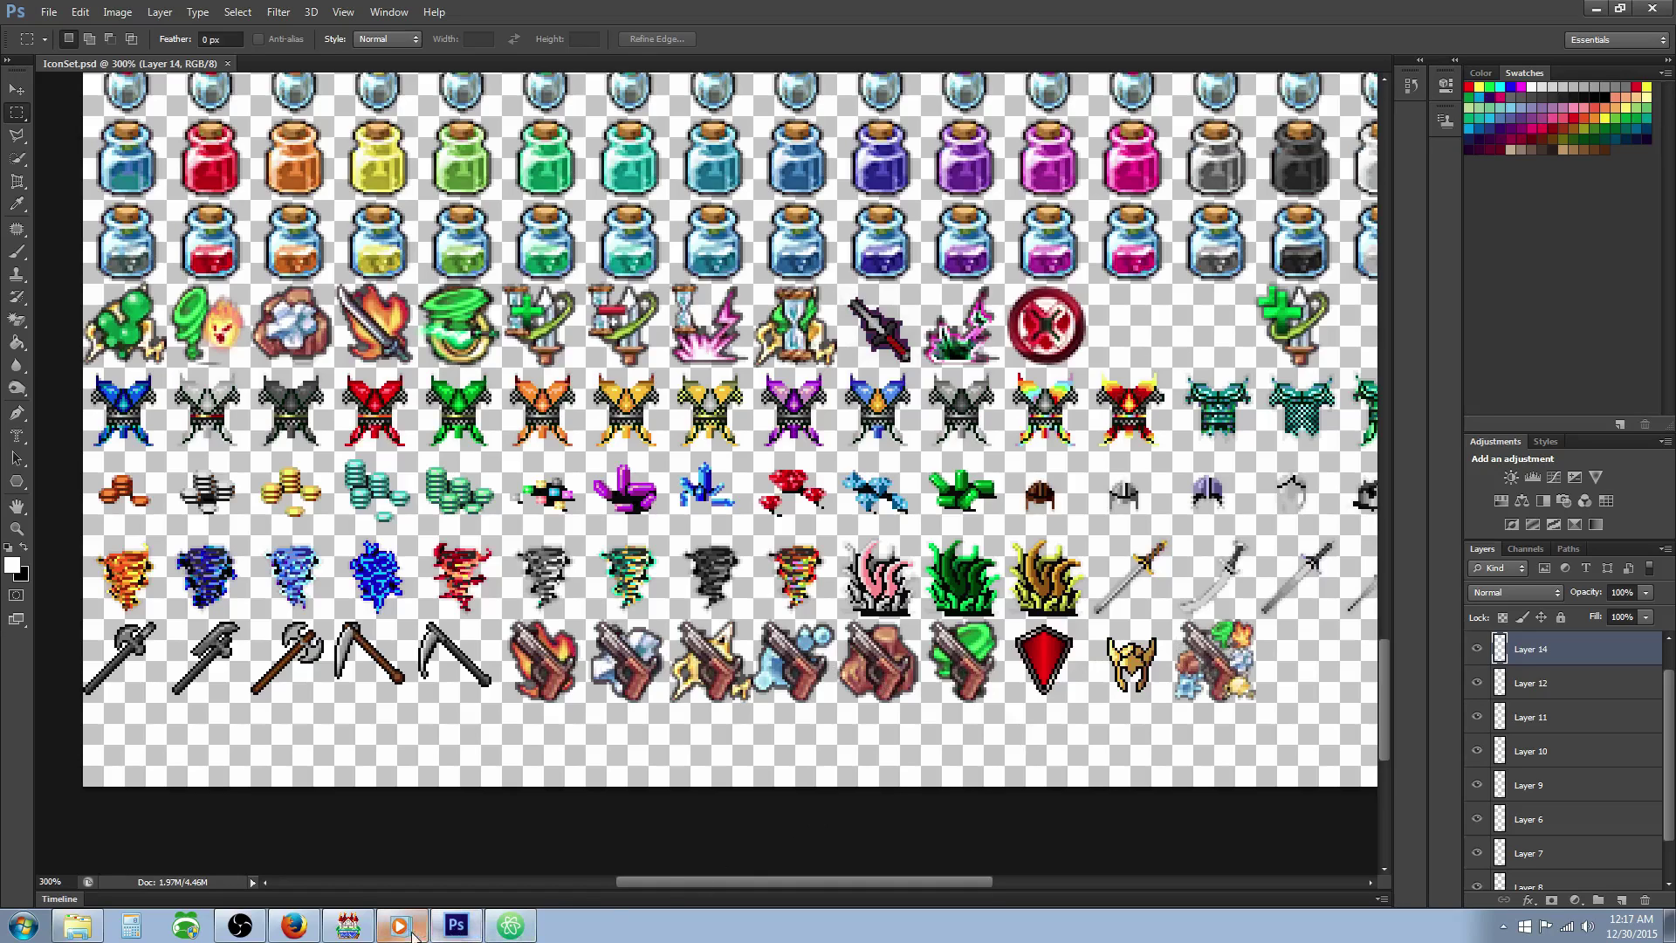
left_click(367, 924)
left_click(944, 641)
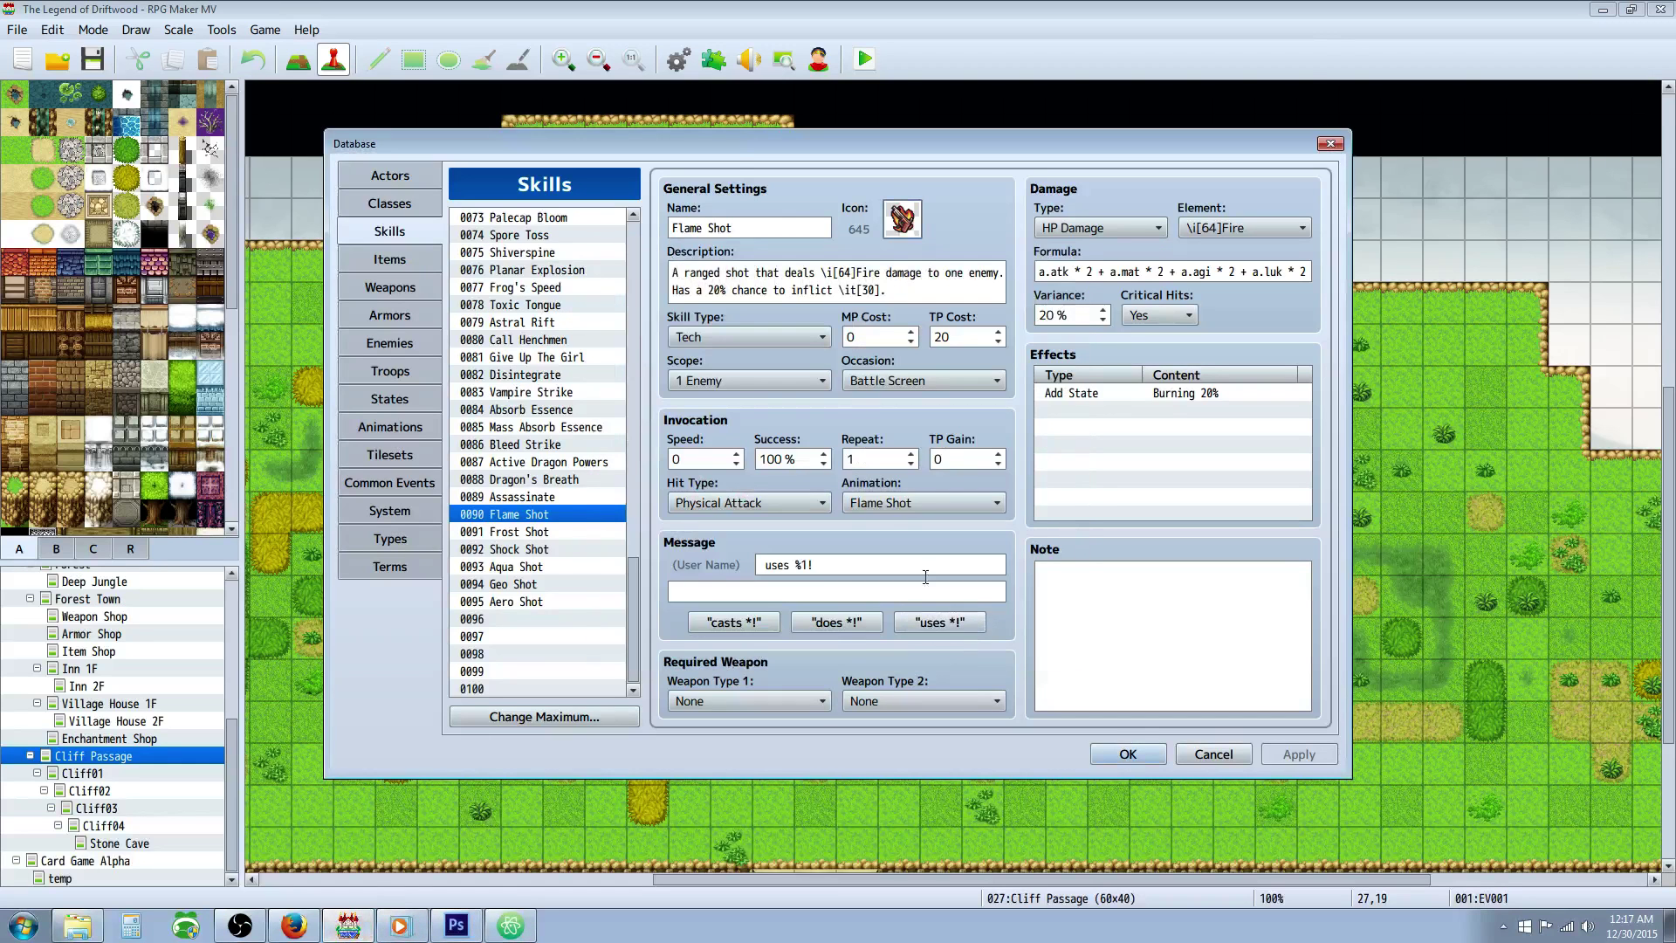
left_click(848, 272)
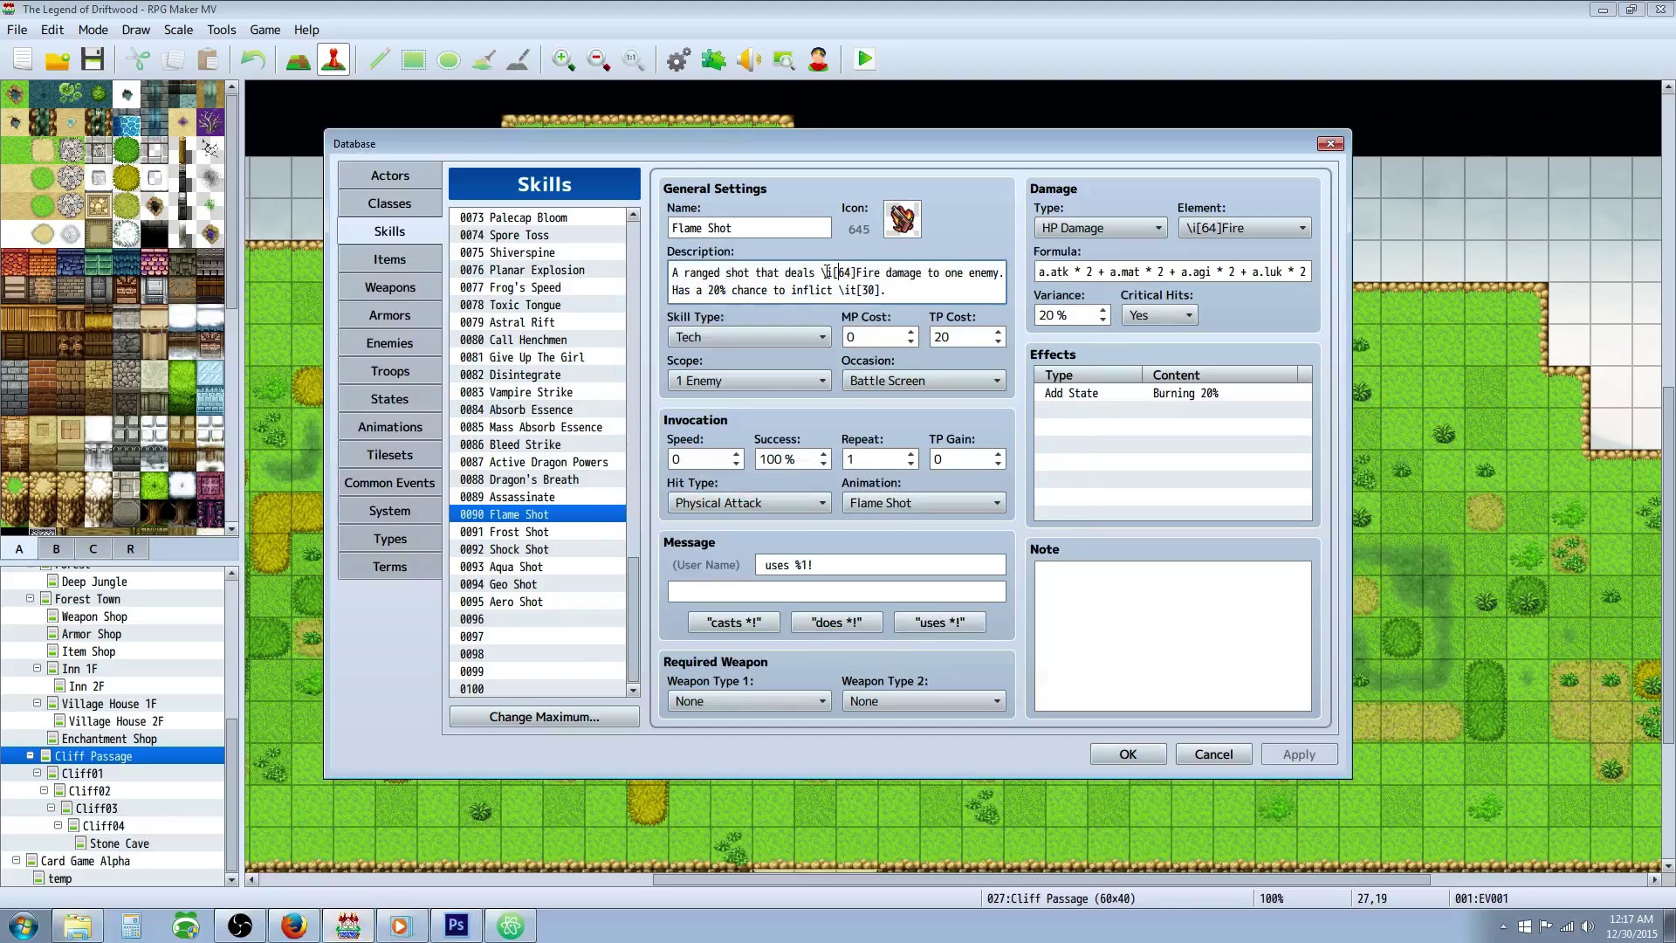
left_click_drag(821, 273, 854, 271)
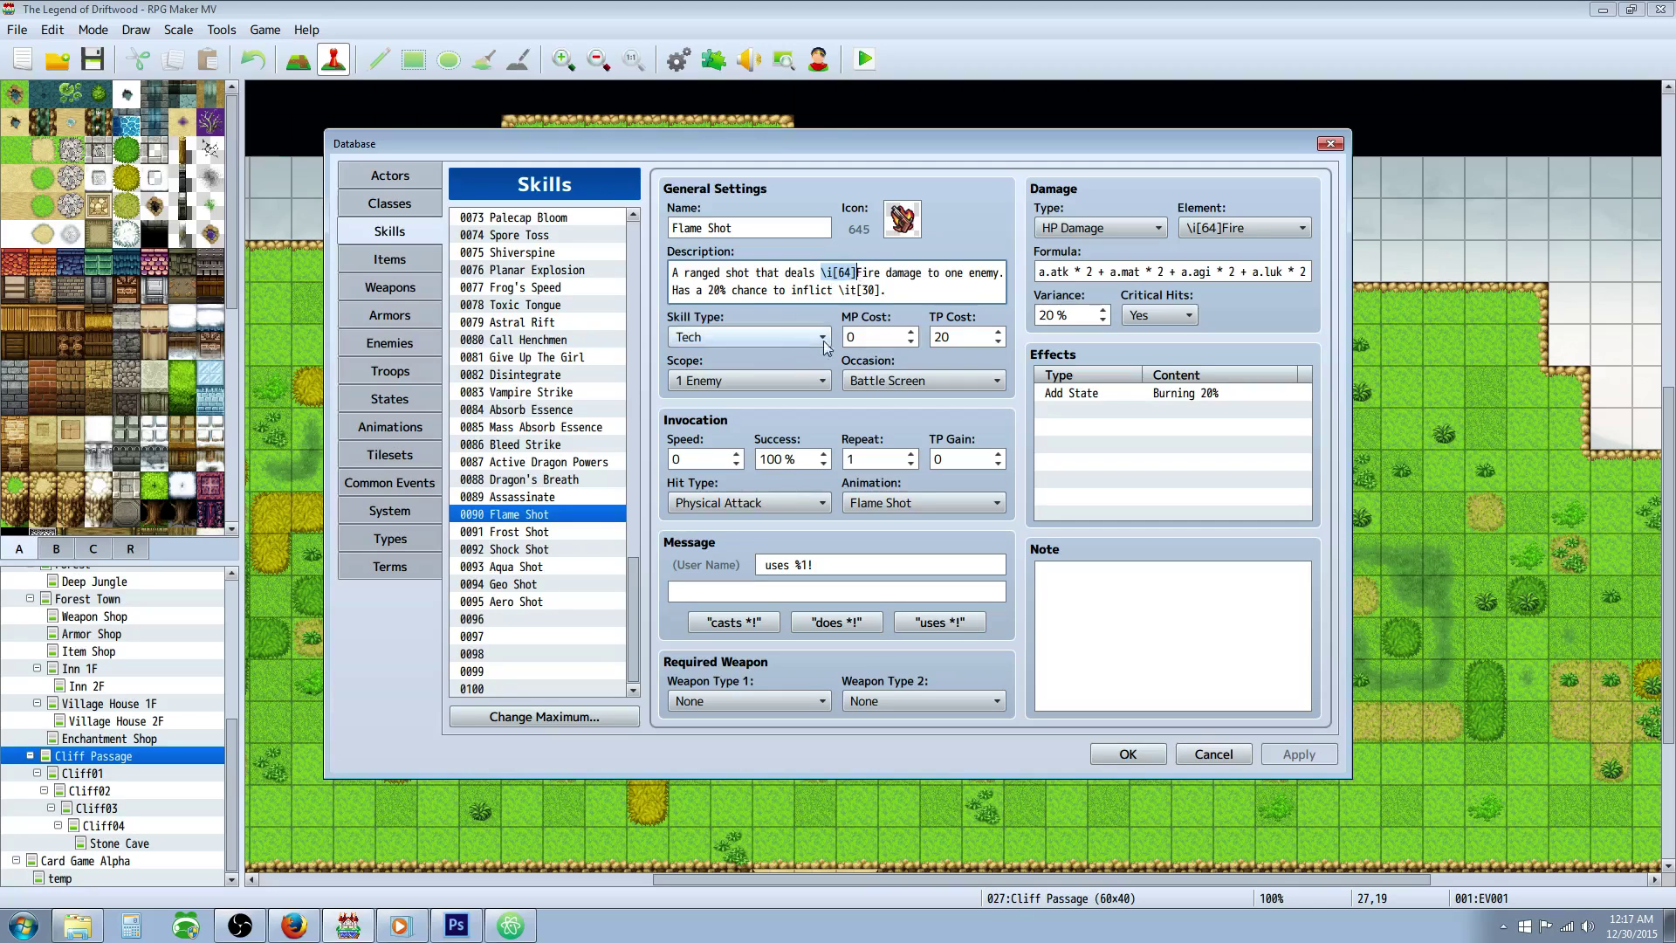
Examine the elemental shots among the skills the Mystic Gunslinger class learns.
left_click(386, 179)
left_click(388, 202)
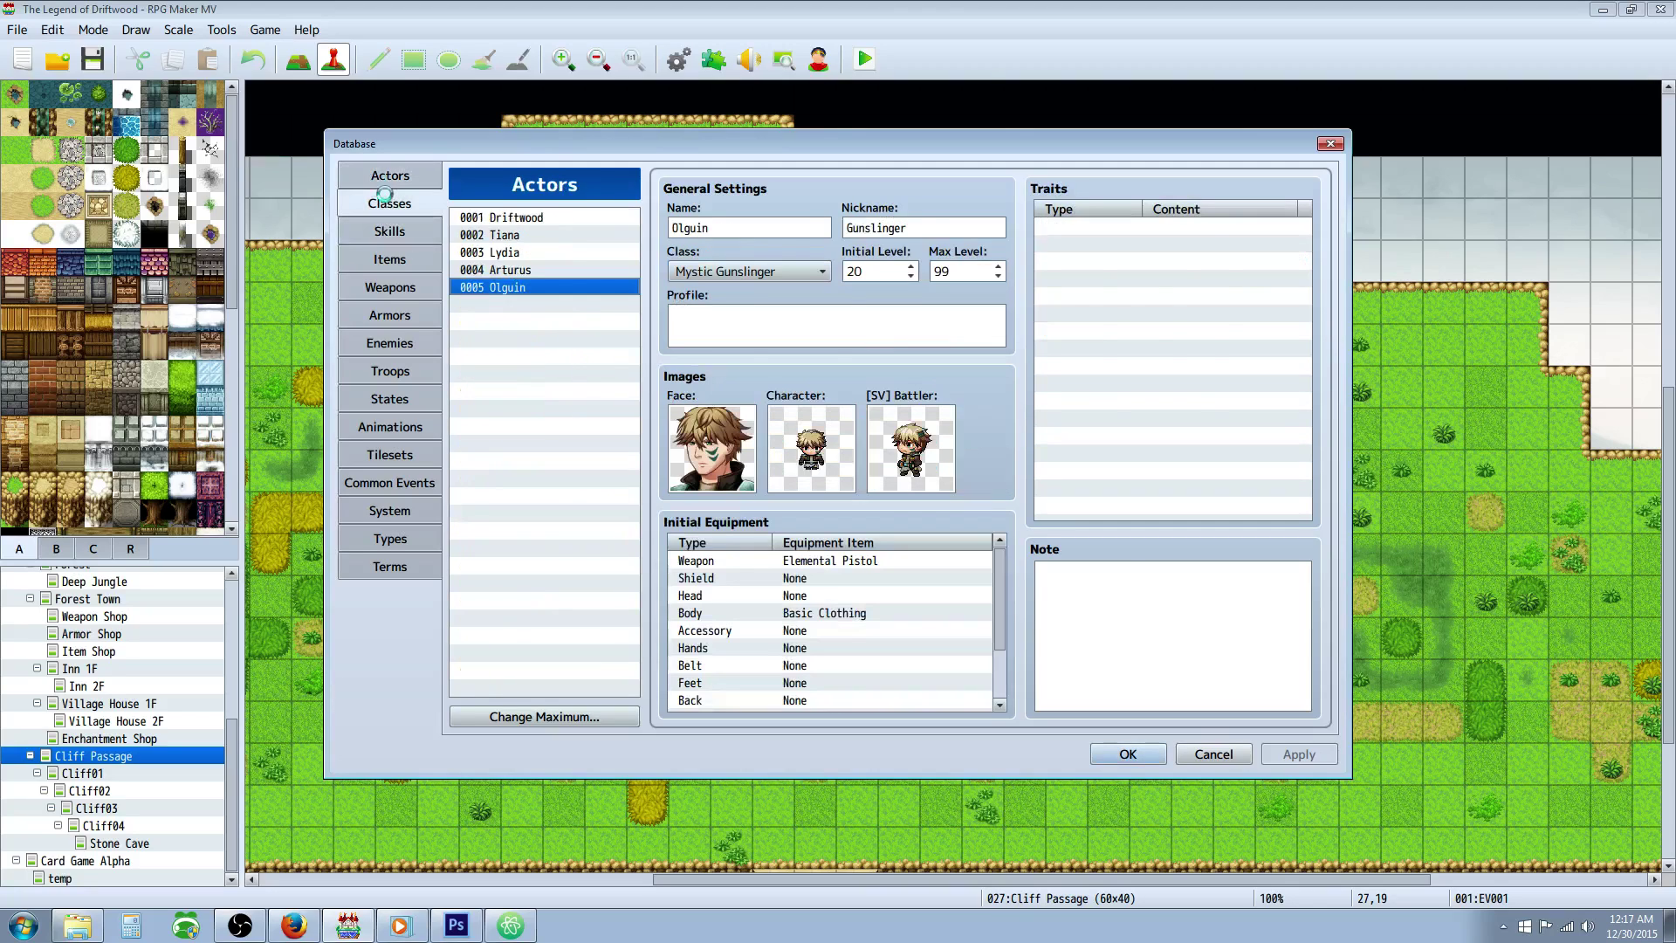
left_click_drag(804, 463, 804, 499)
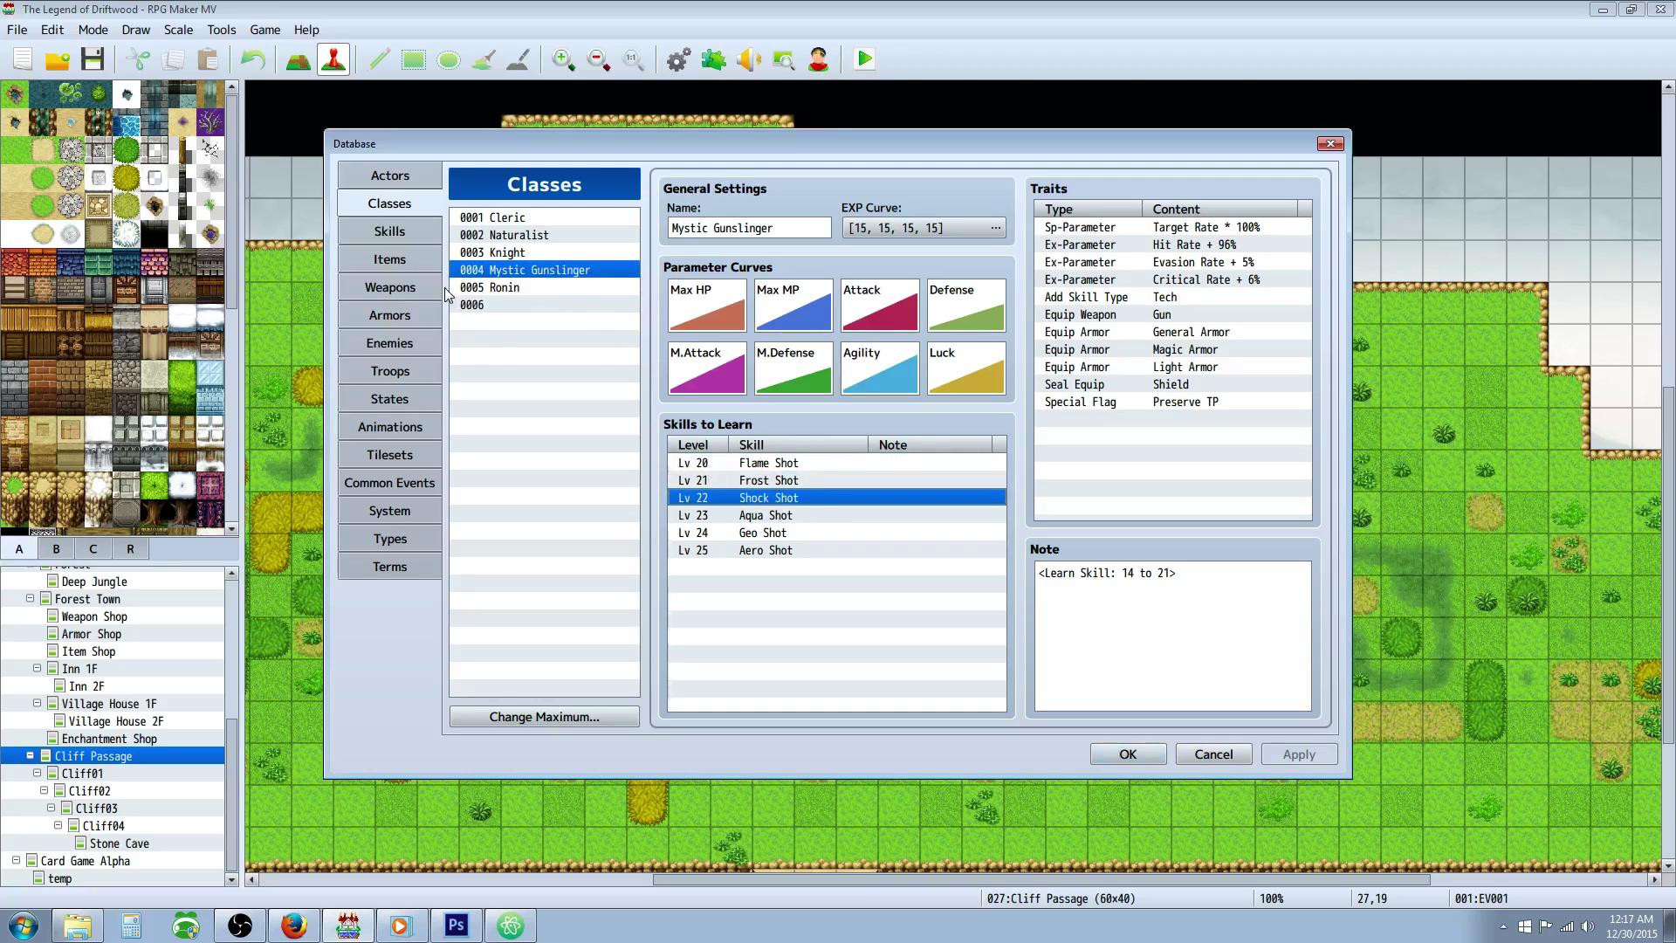
left_click(797, 483)
left_click(804, 463)
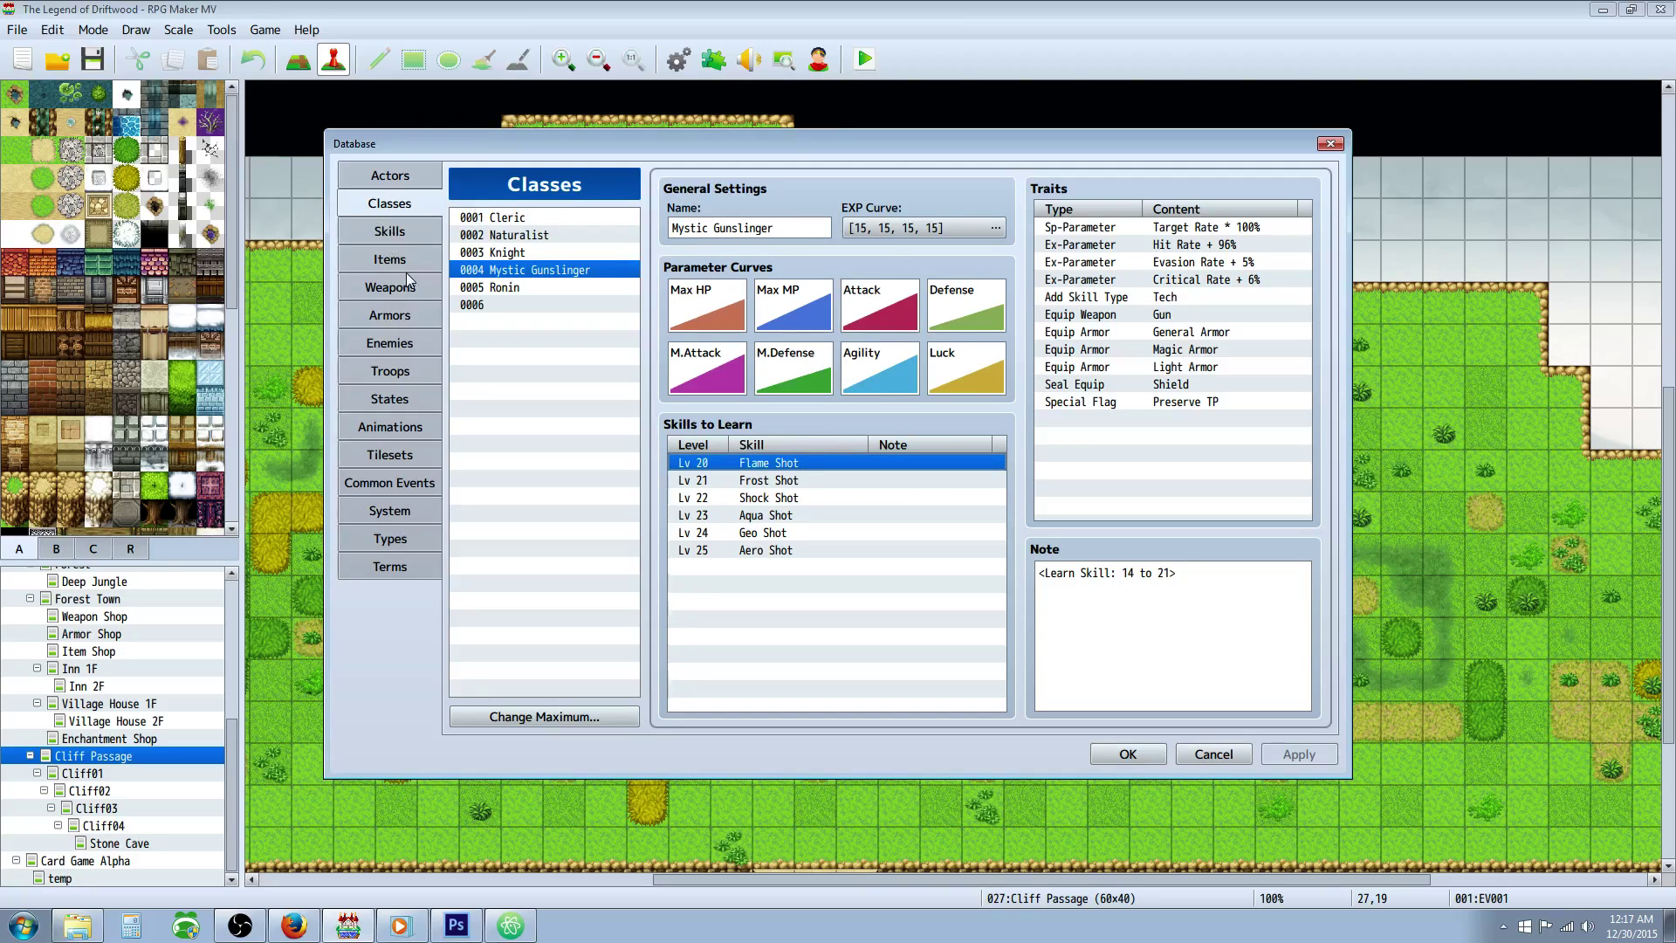
Check Flame Shot's hit type and animation in its skill entry, and view the matching Flame Shot animation.
left_click(390, 231)
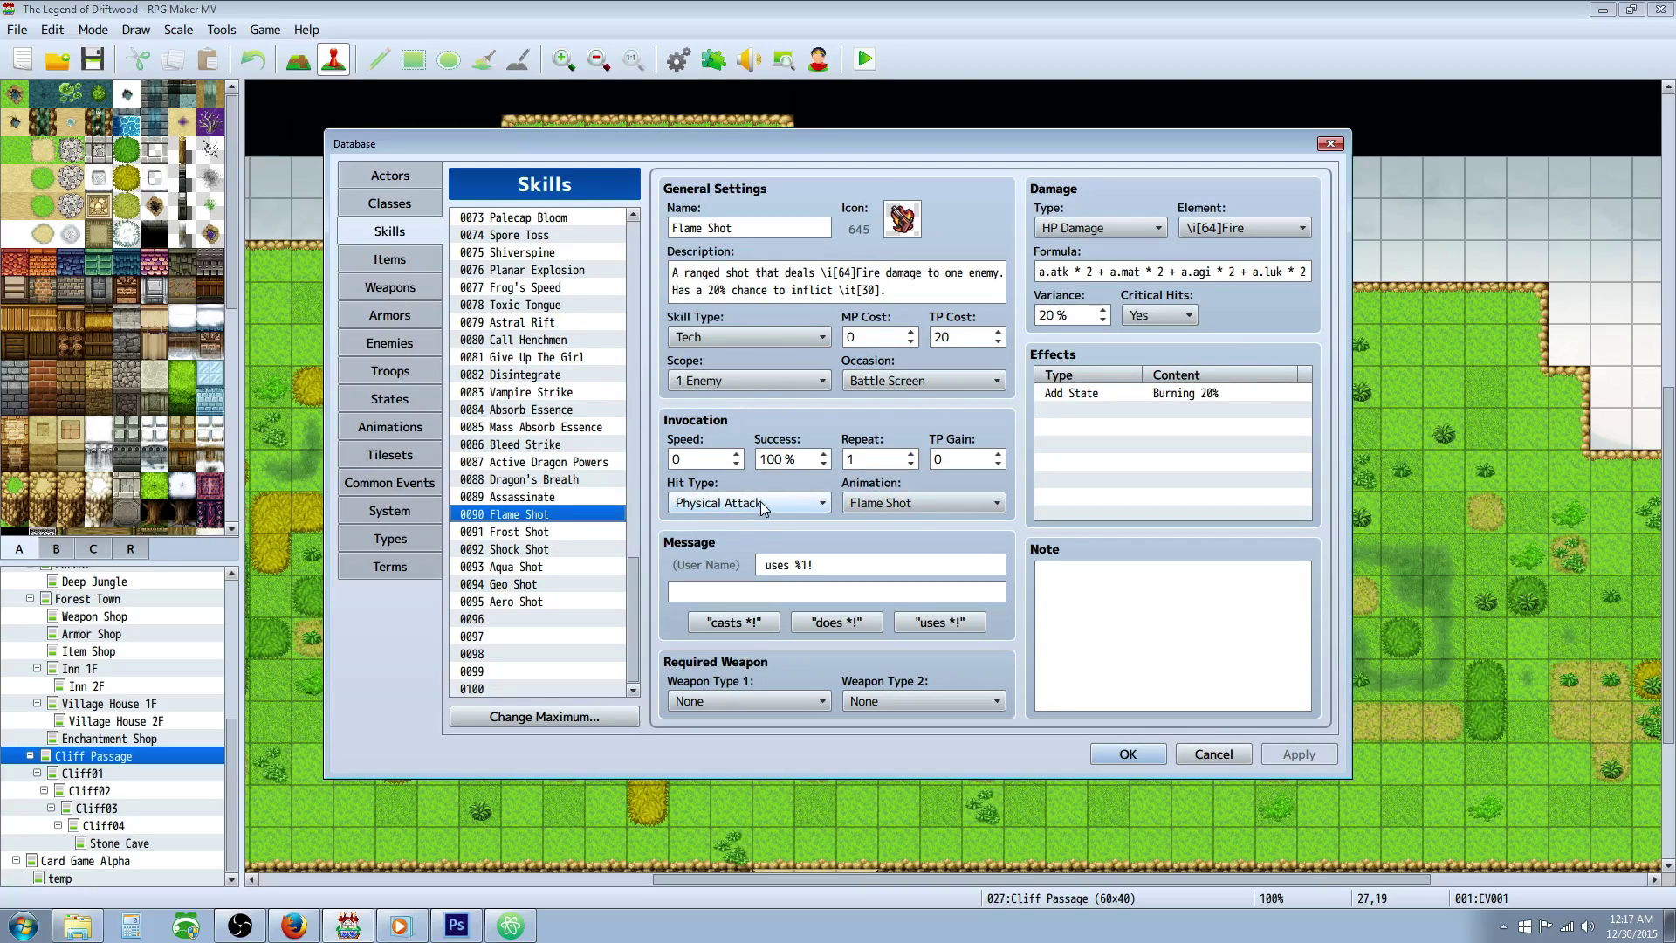
mouse_move(761, 505)
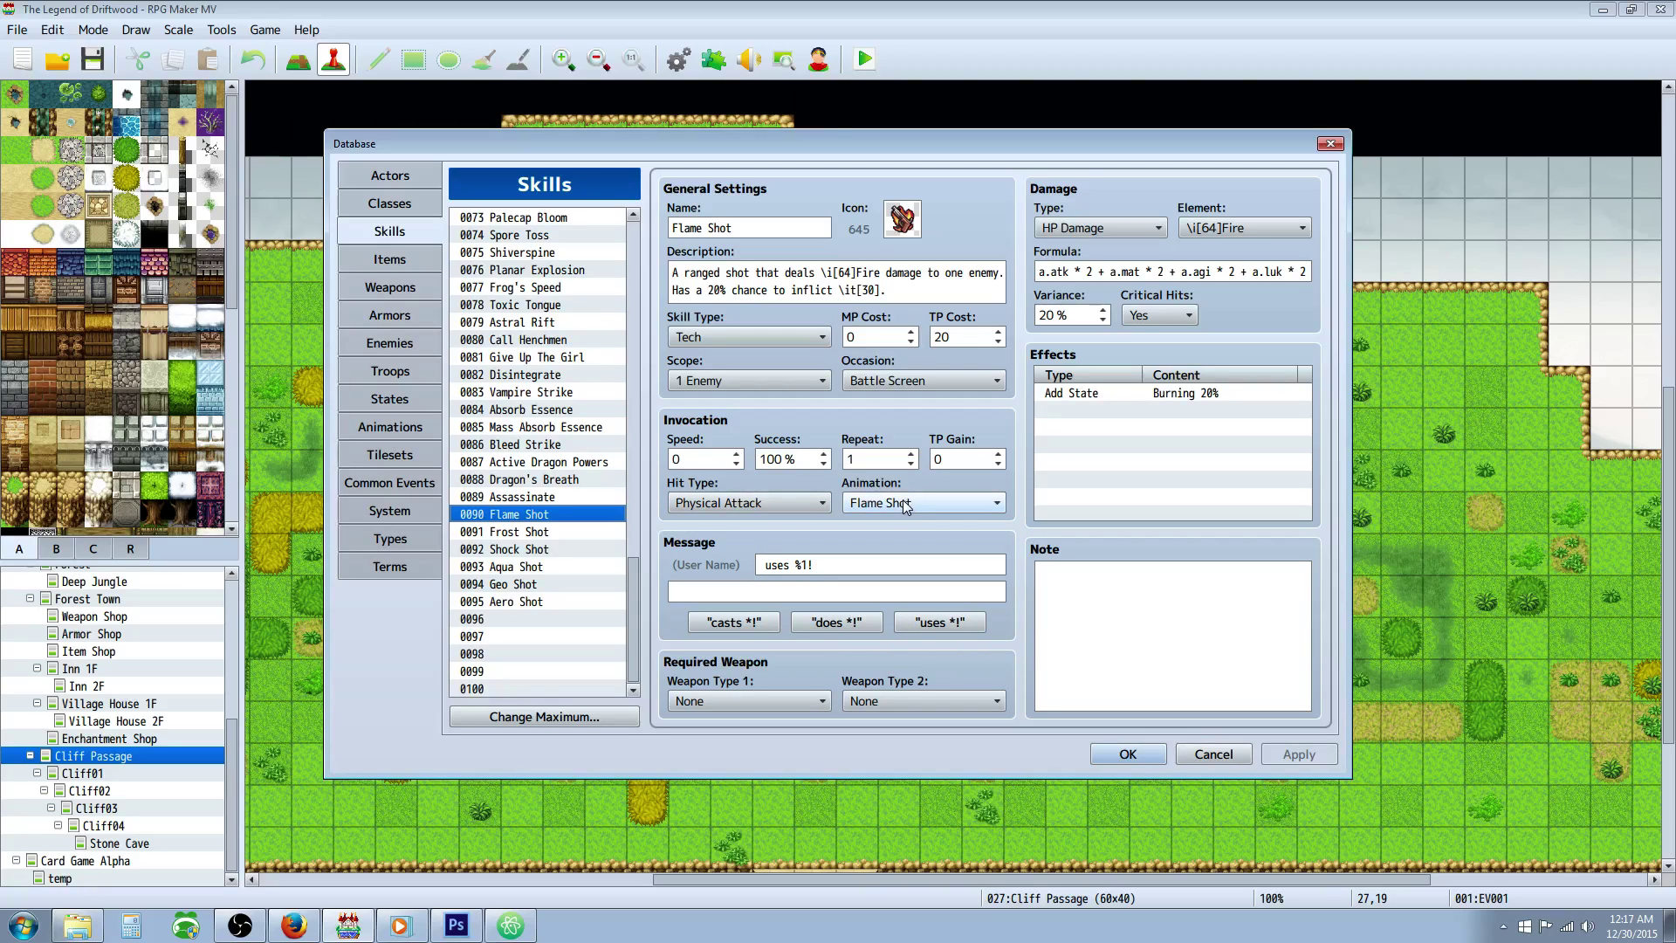
left_click(418, 428)
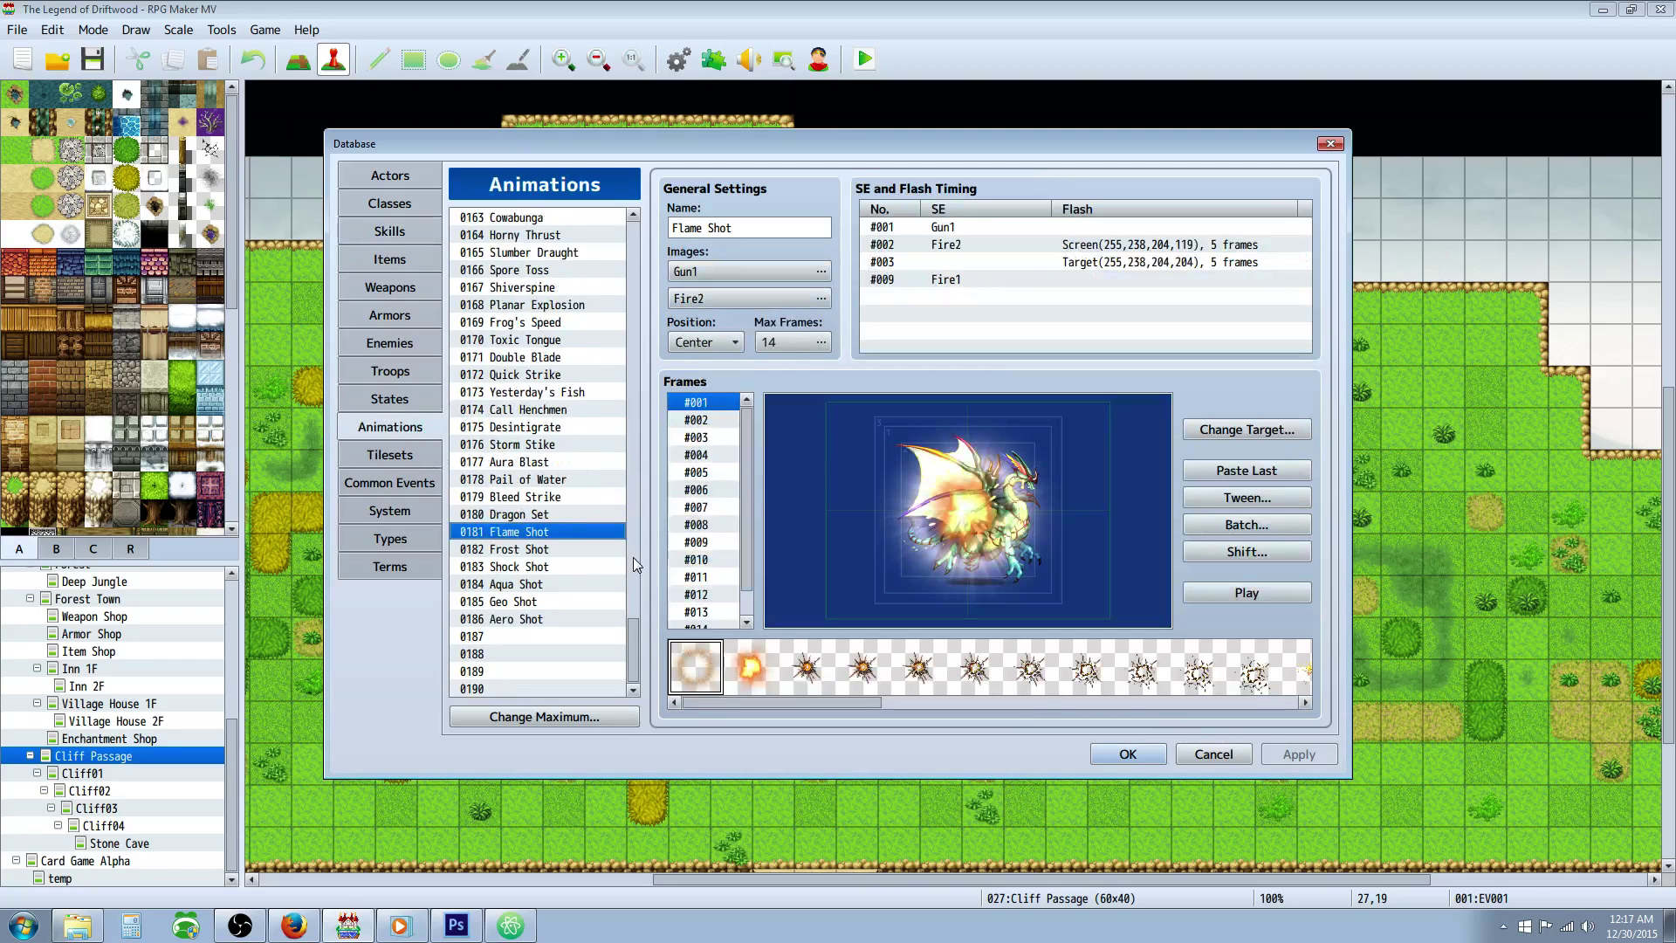
Copy the Shoot Normal animation (0111) into the empty animation slot 0187.
left_click_drag(634, 642, 642, 504)
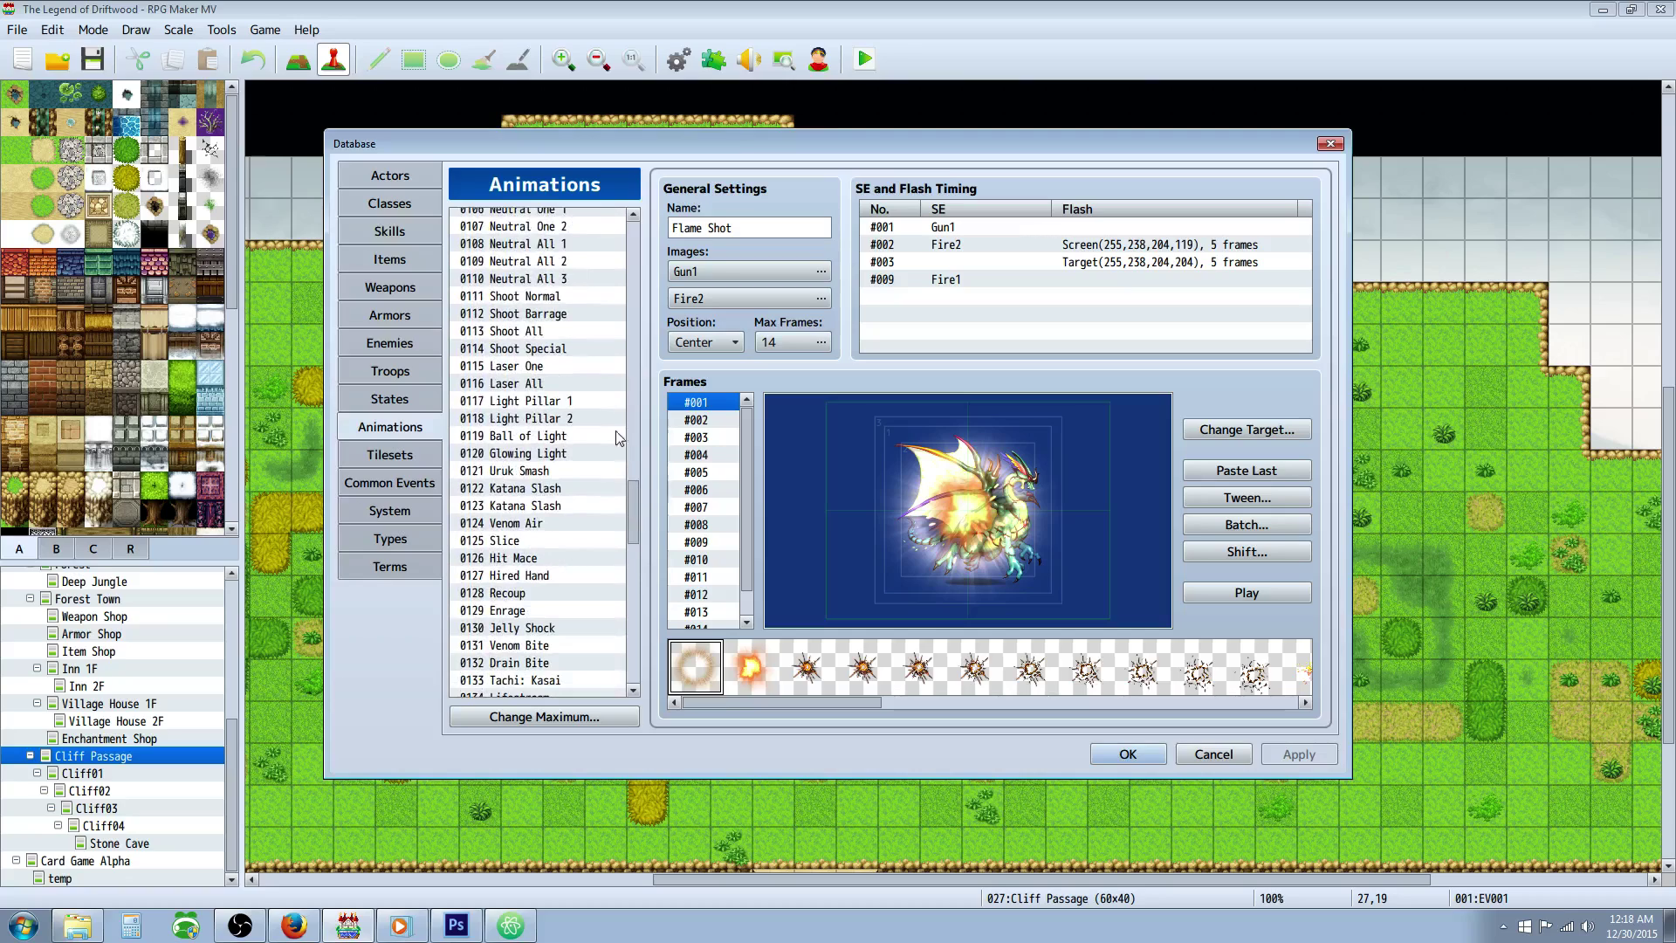
left_click(541, 347)
left_click(548, 297)
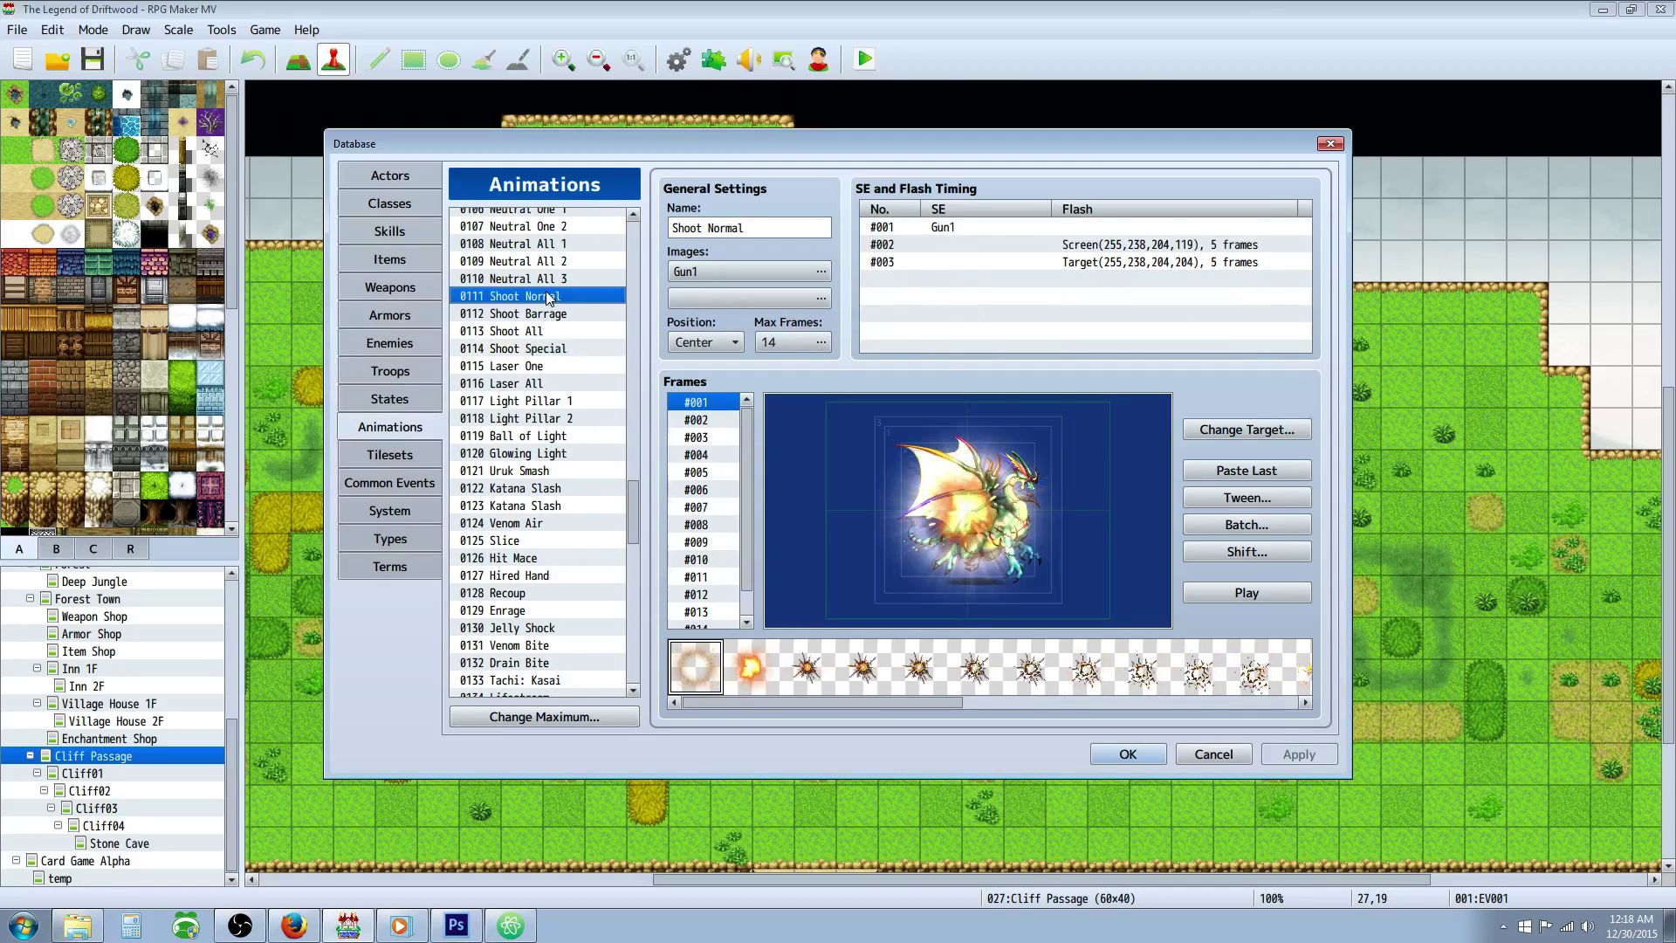
right_click(550, 302)
left_click(581, 306)
left_click_drag(636, 480, 637, 639)
right_click(537, 647)
left_click(567, 670)
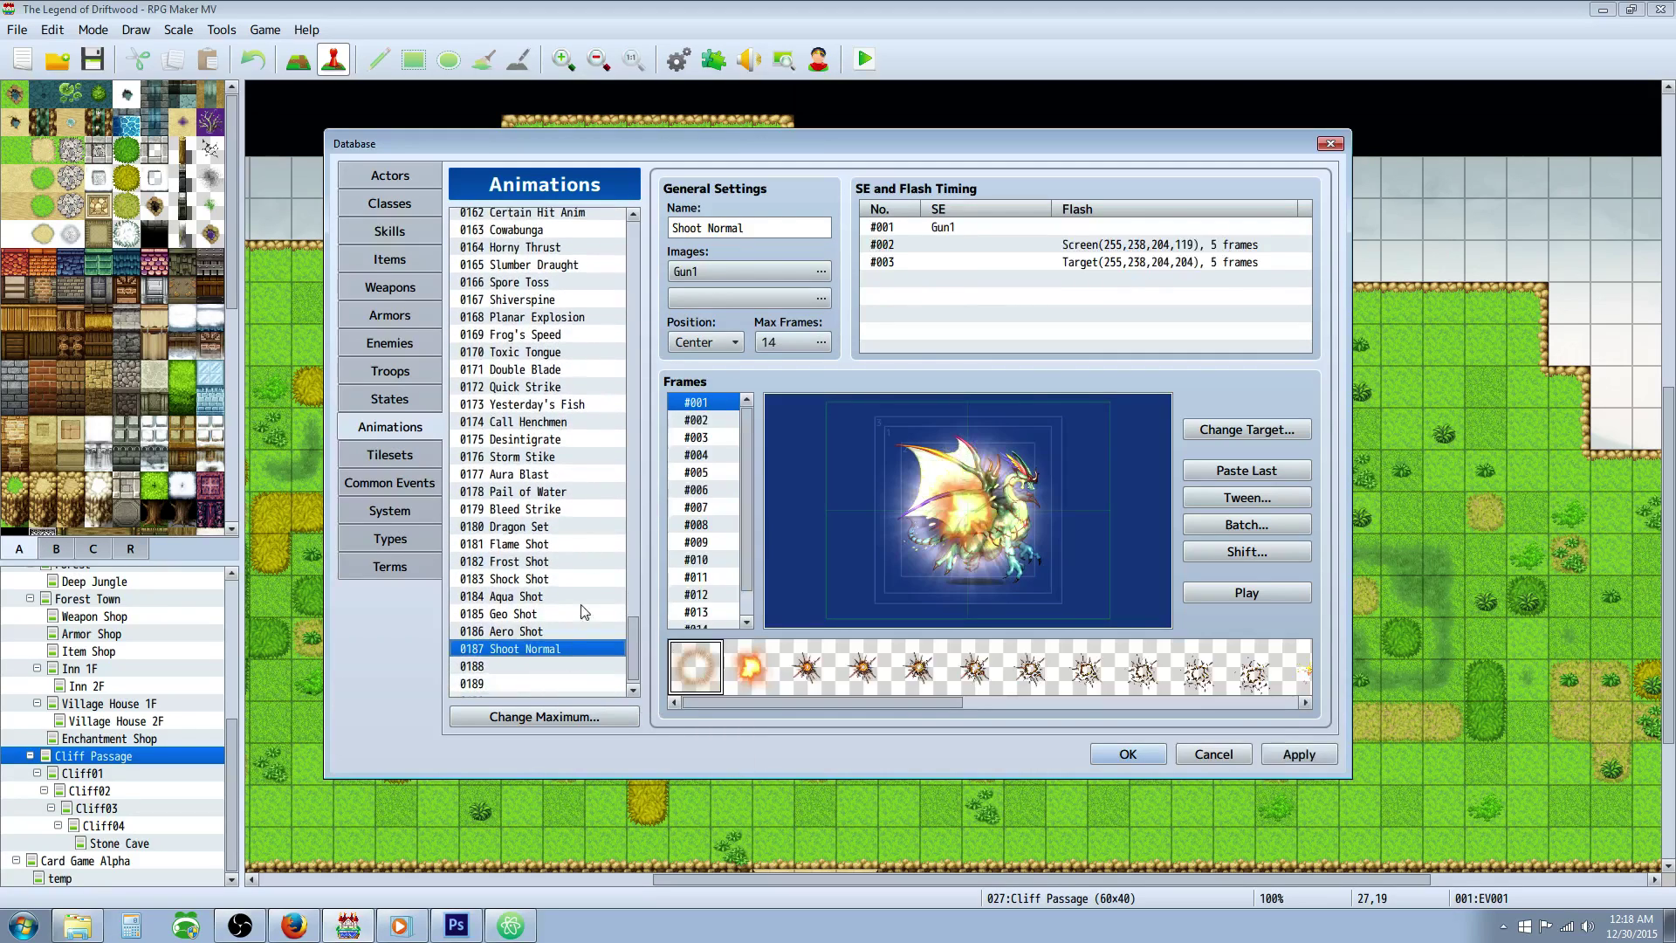
Assign the Fire2 image, with its hue shifted slightly, as the second image of the copied animation in slot 0187.
left_click(821, 297)
left_click_drag(695, 312, 703, 385)
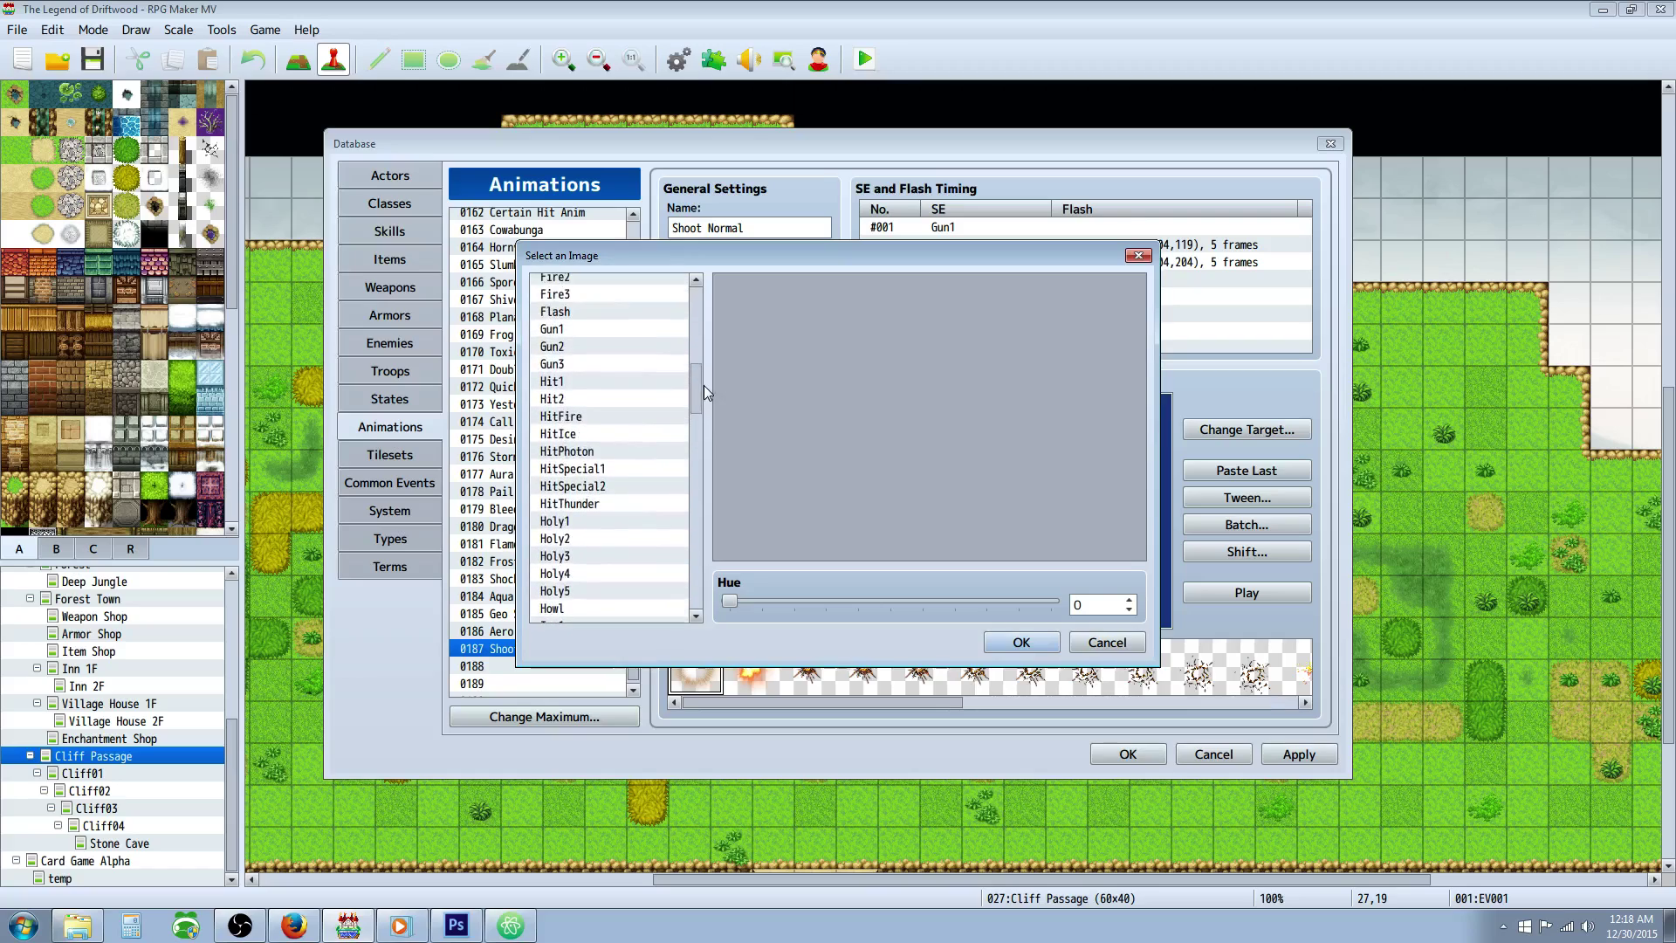
left_click(570, 348)
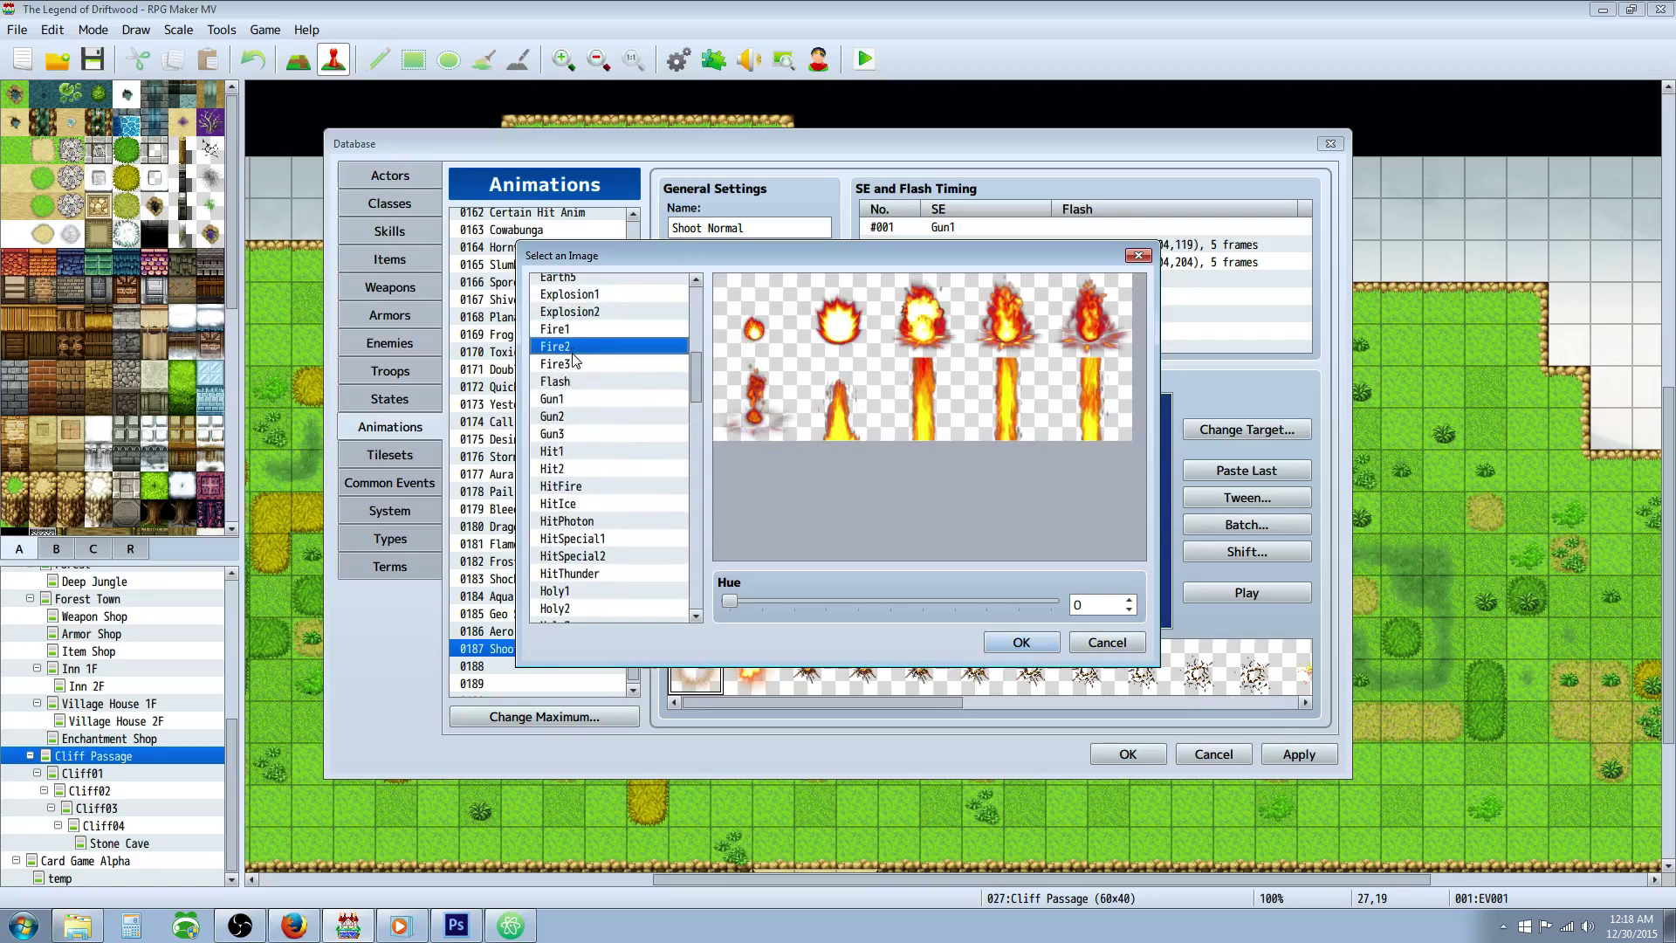
left_click_drag(730, 600, 748, 601)
left_click(1019, 644)
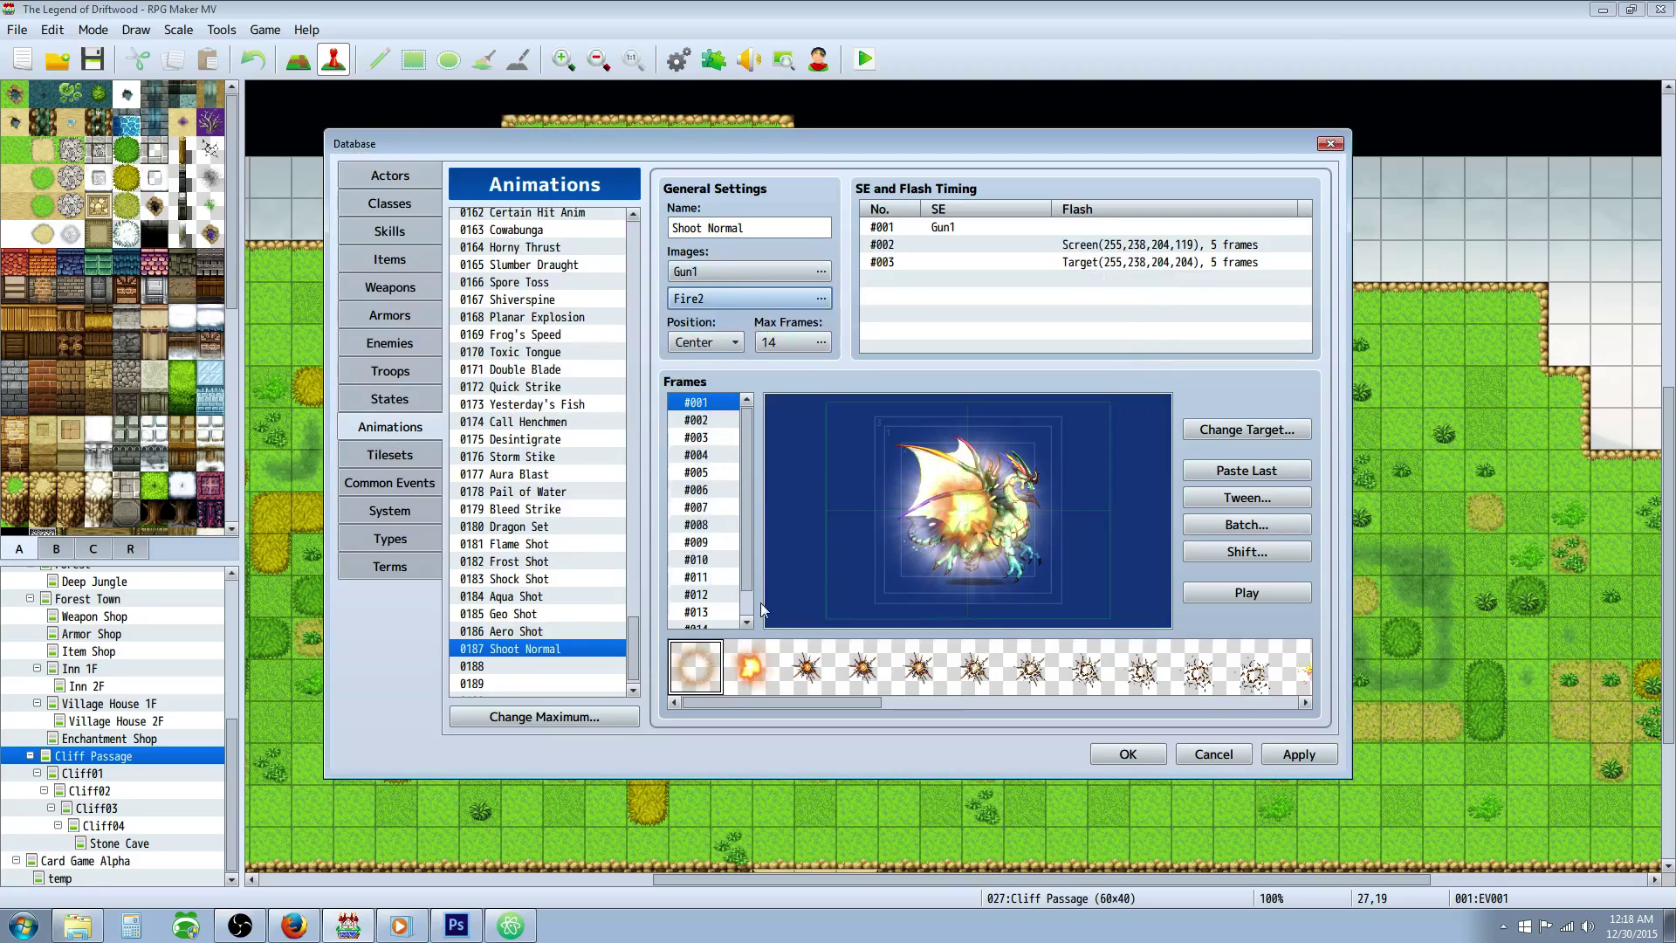
Add the first Fire2 pattern (101) as a new cell in frame 3, positioned at X 0 and Y 0.
key("Down")
key("Down")
left_click_drag(821, 701, 1161, 710)
left_click(1014, 665)
right_click(828, 482)
left_click(866, 494)
right_click(815, 483)
left_click(882, 517)
double_click(925, 487)
type("0")
key("Tab")
type("0")
key("Tab")
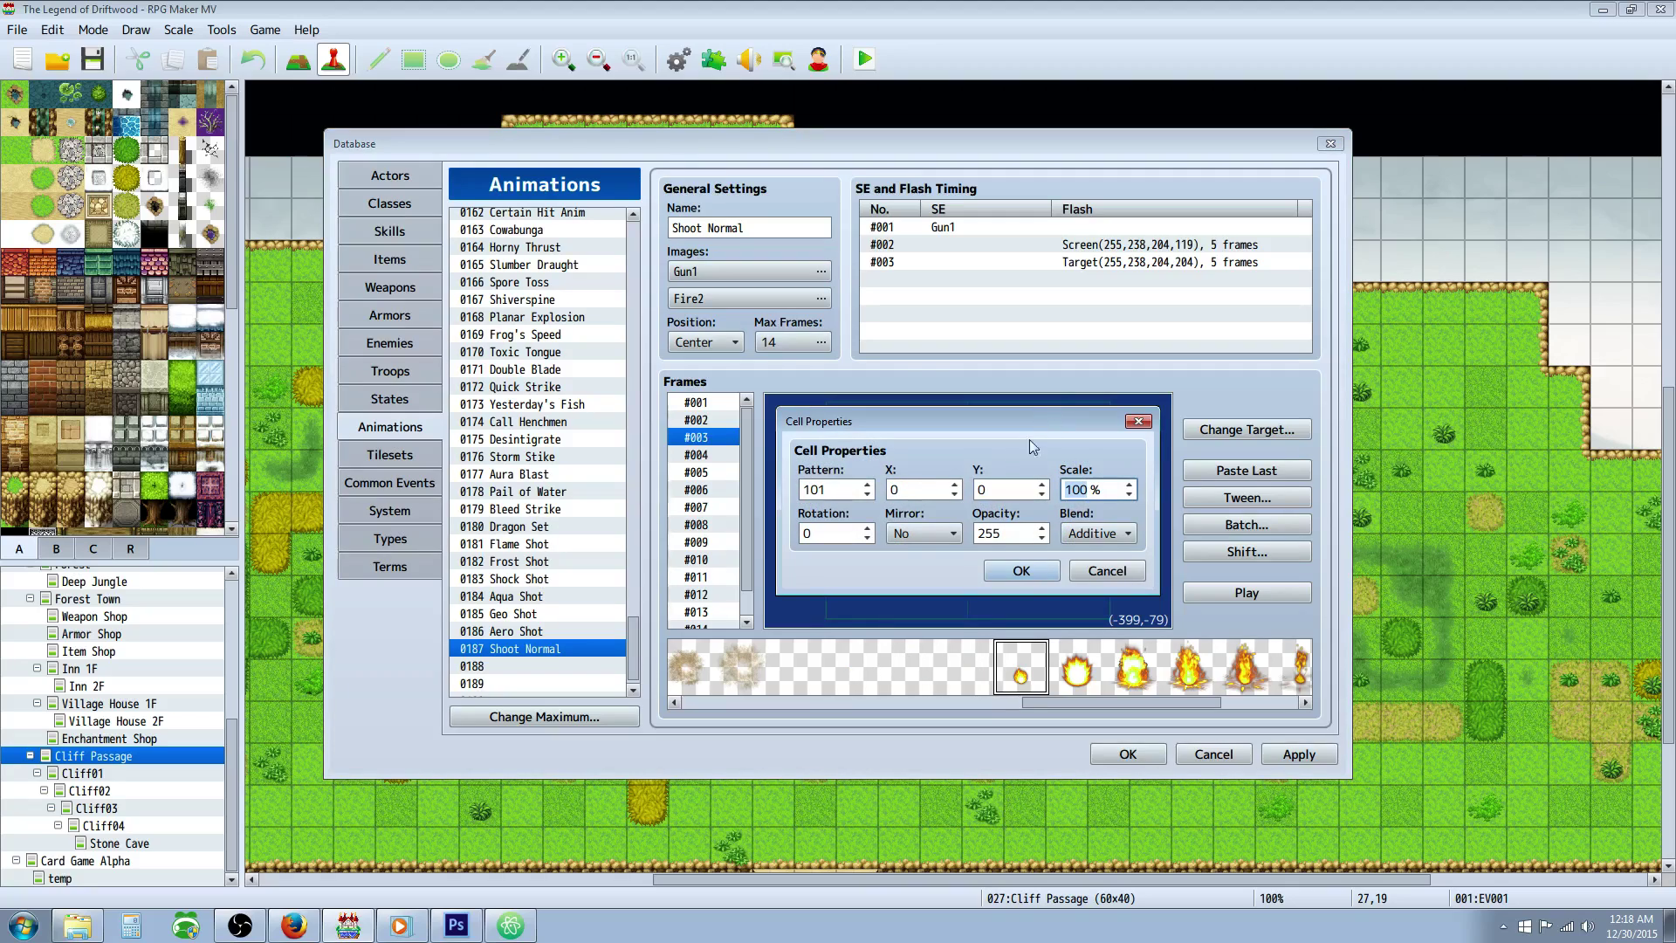
left_click(1022, 571)
Add the second Fire2 pattern (102) as an enlarged cell in frame 4, positioned at X 0 and Y 0.
left_click(709, 455)
left_click(1077, 668)
right_click(829, 490)
left_click(825, 487)
right_click(829, 491)
left_click(858, 524)
key("Tab")
key("Tab")
key("Tab")
type("15")
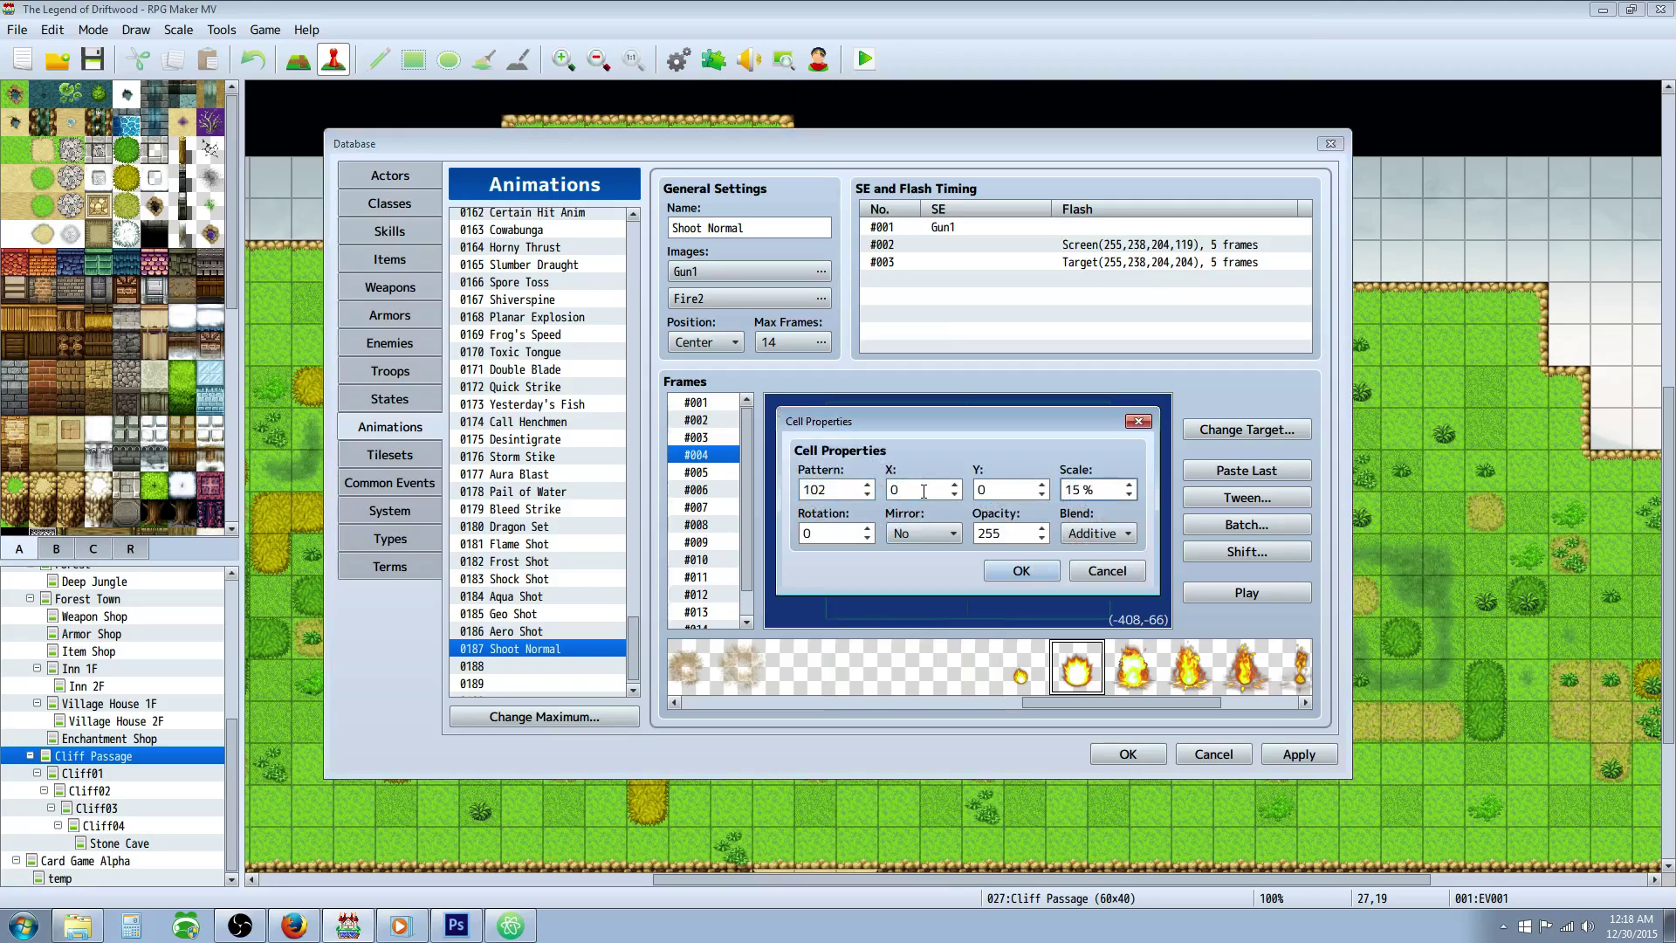
left_click(1022, 571)
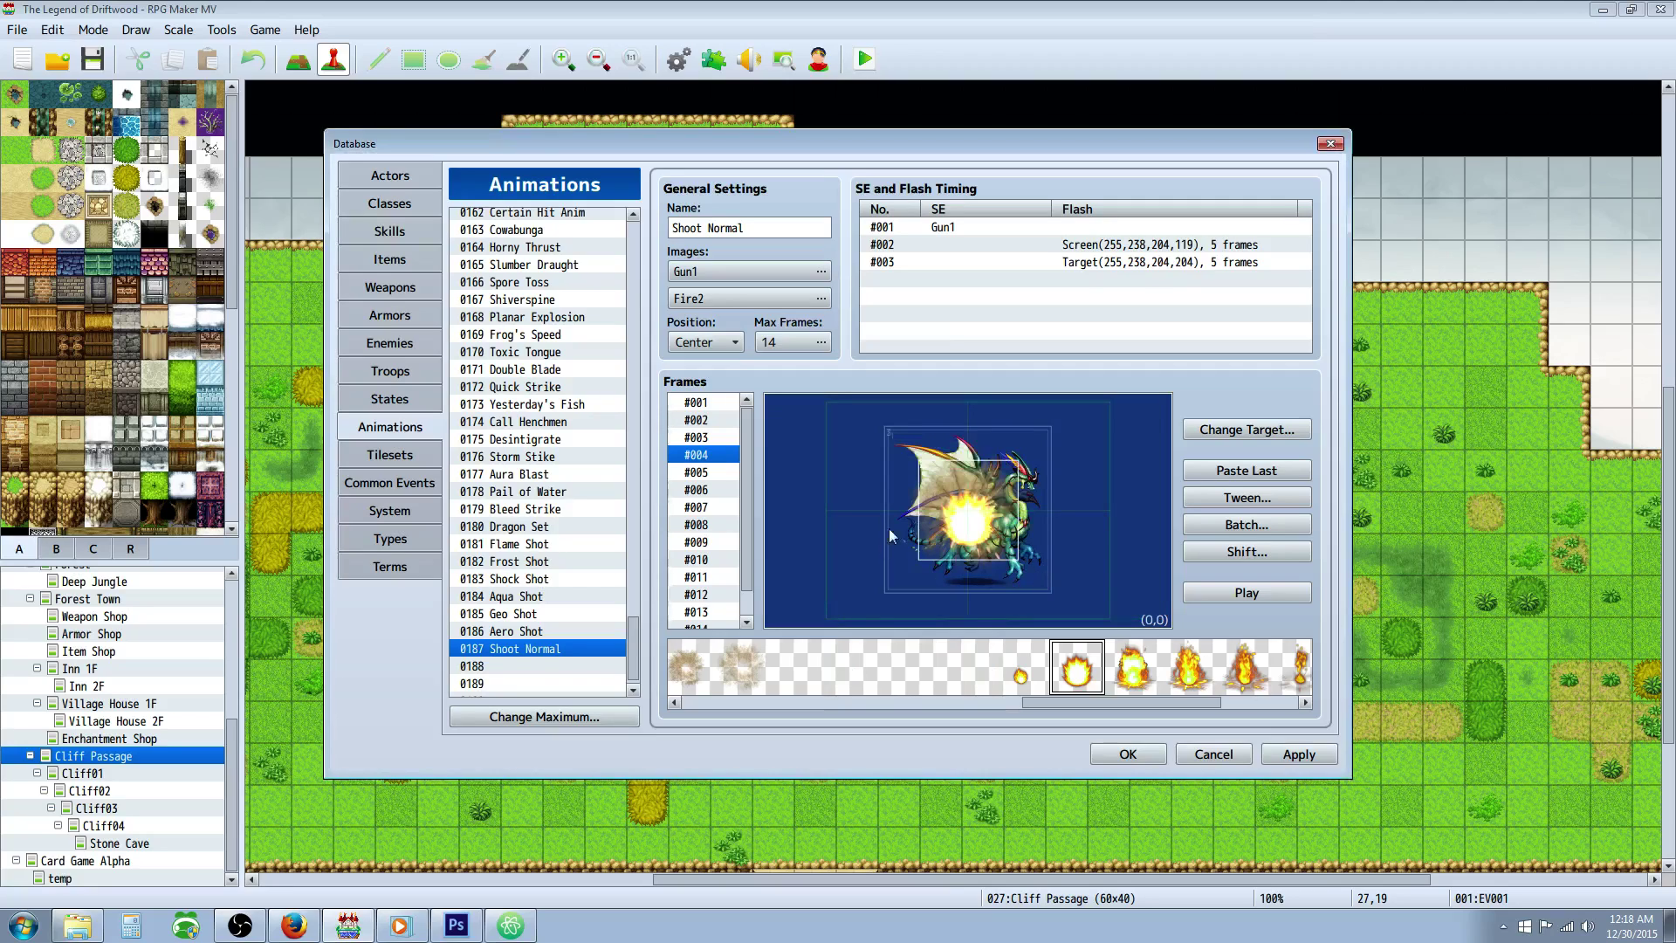
Look through the remaining Fire2 flame patterns for use in frame 5.
left_click(711, 472)
left_click(1139, 685)
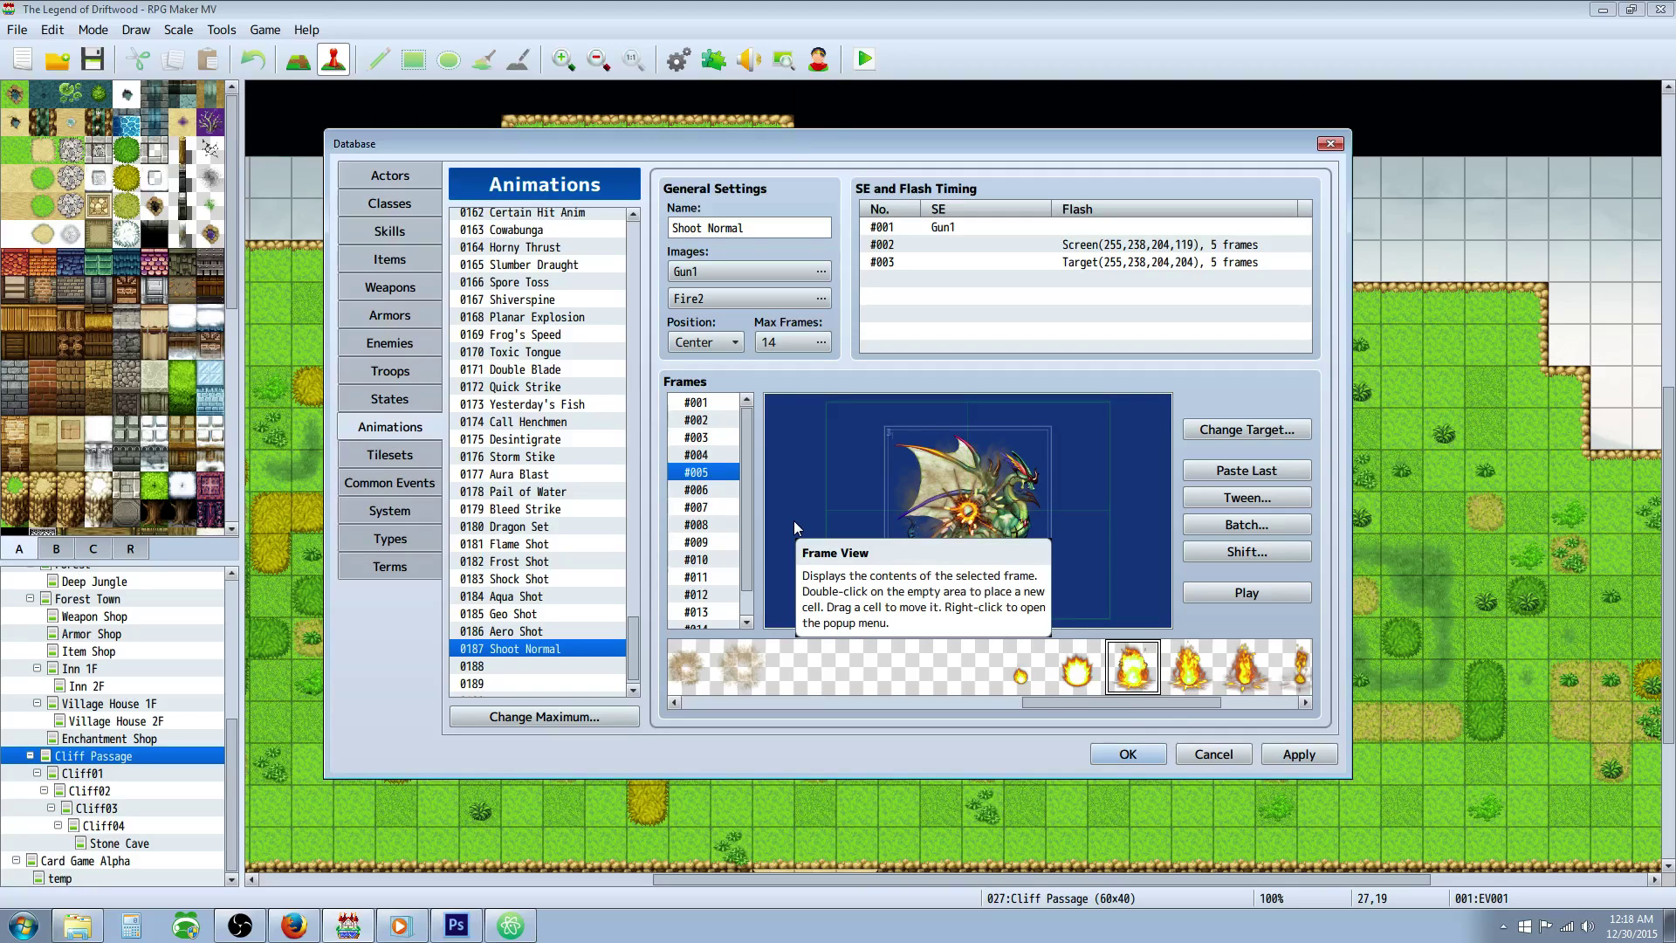
left_click(1174, 668)
left_click(1249, 665)
scroll(1128, 687, "right", 2)
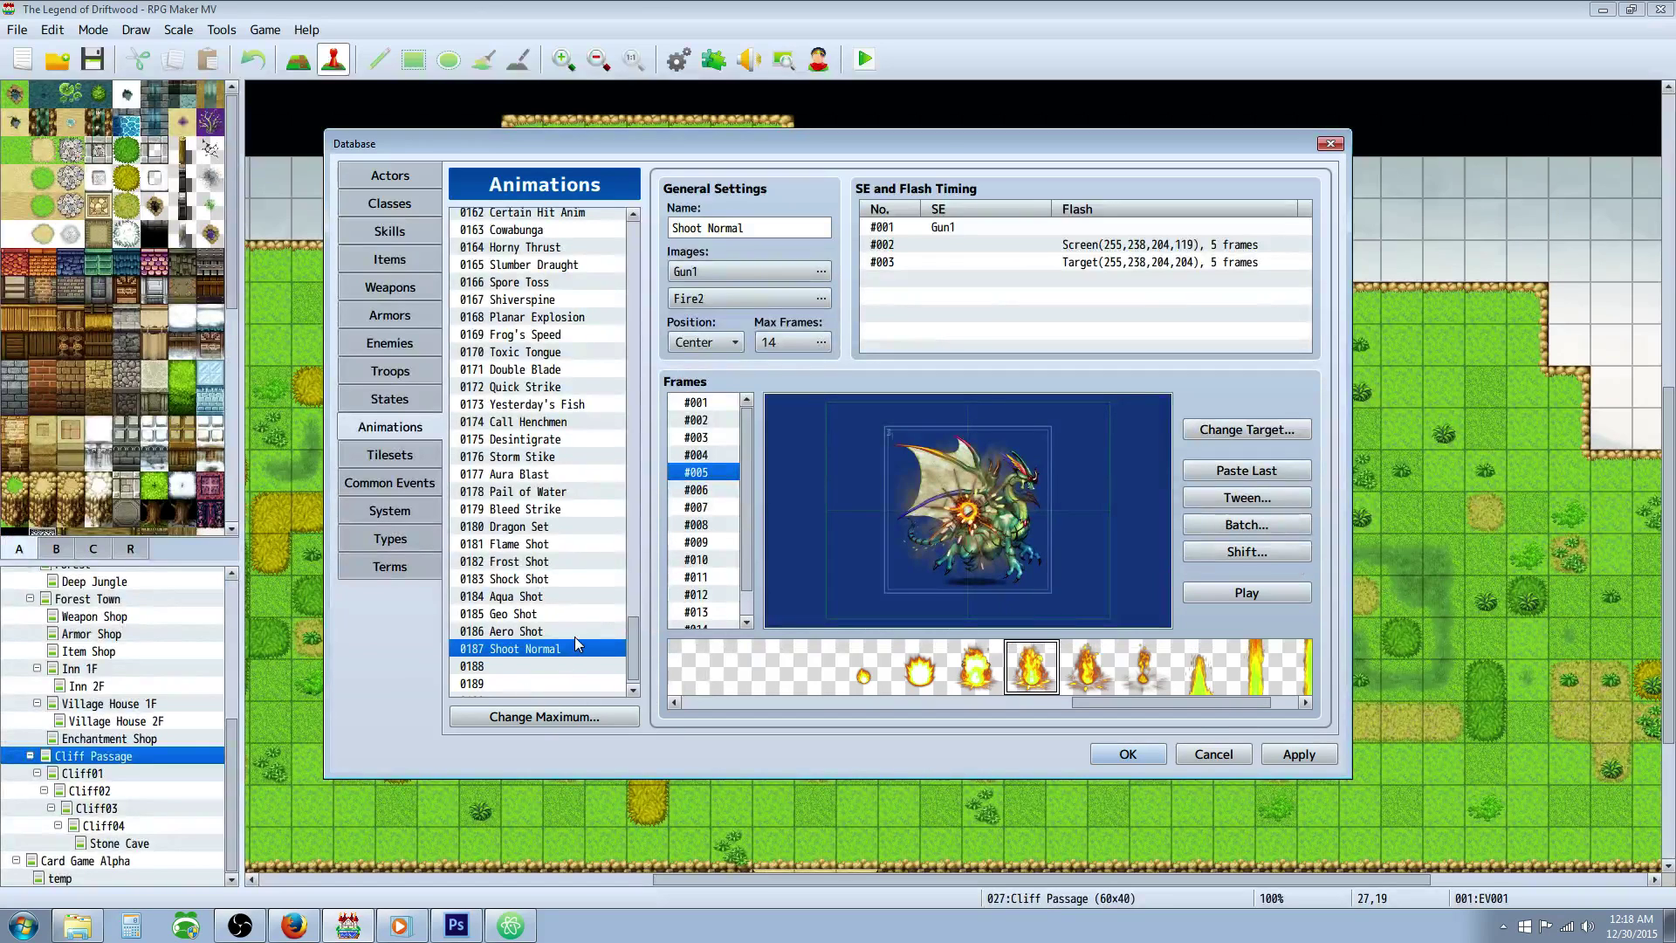
Set the sound effect of the frame 3 target flash timing to Fire3.
double_click(958, 262)
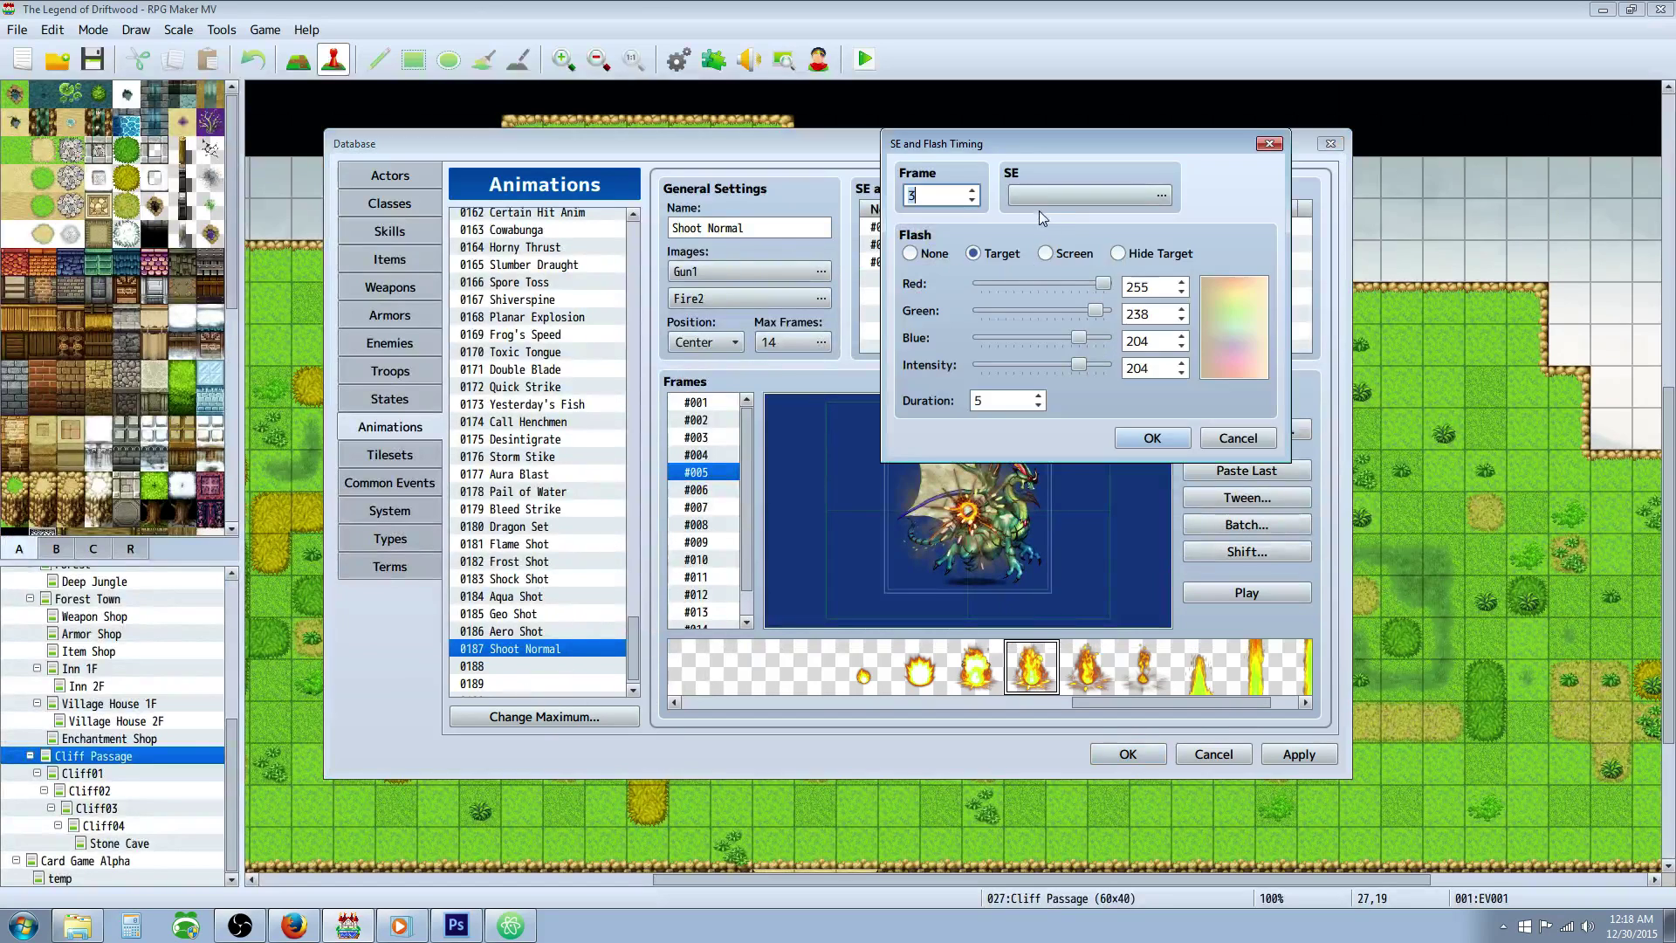
left_click(1145, 201)
left_click_drag(1108, 157, 1107, 265)
left_click(992, 321)
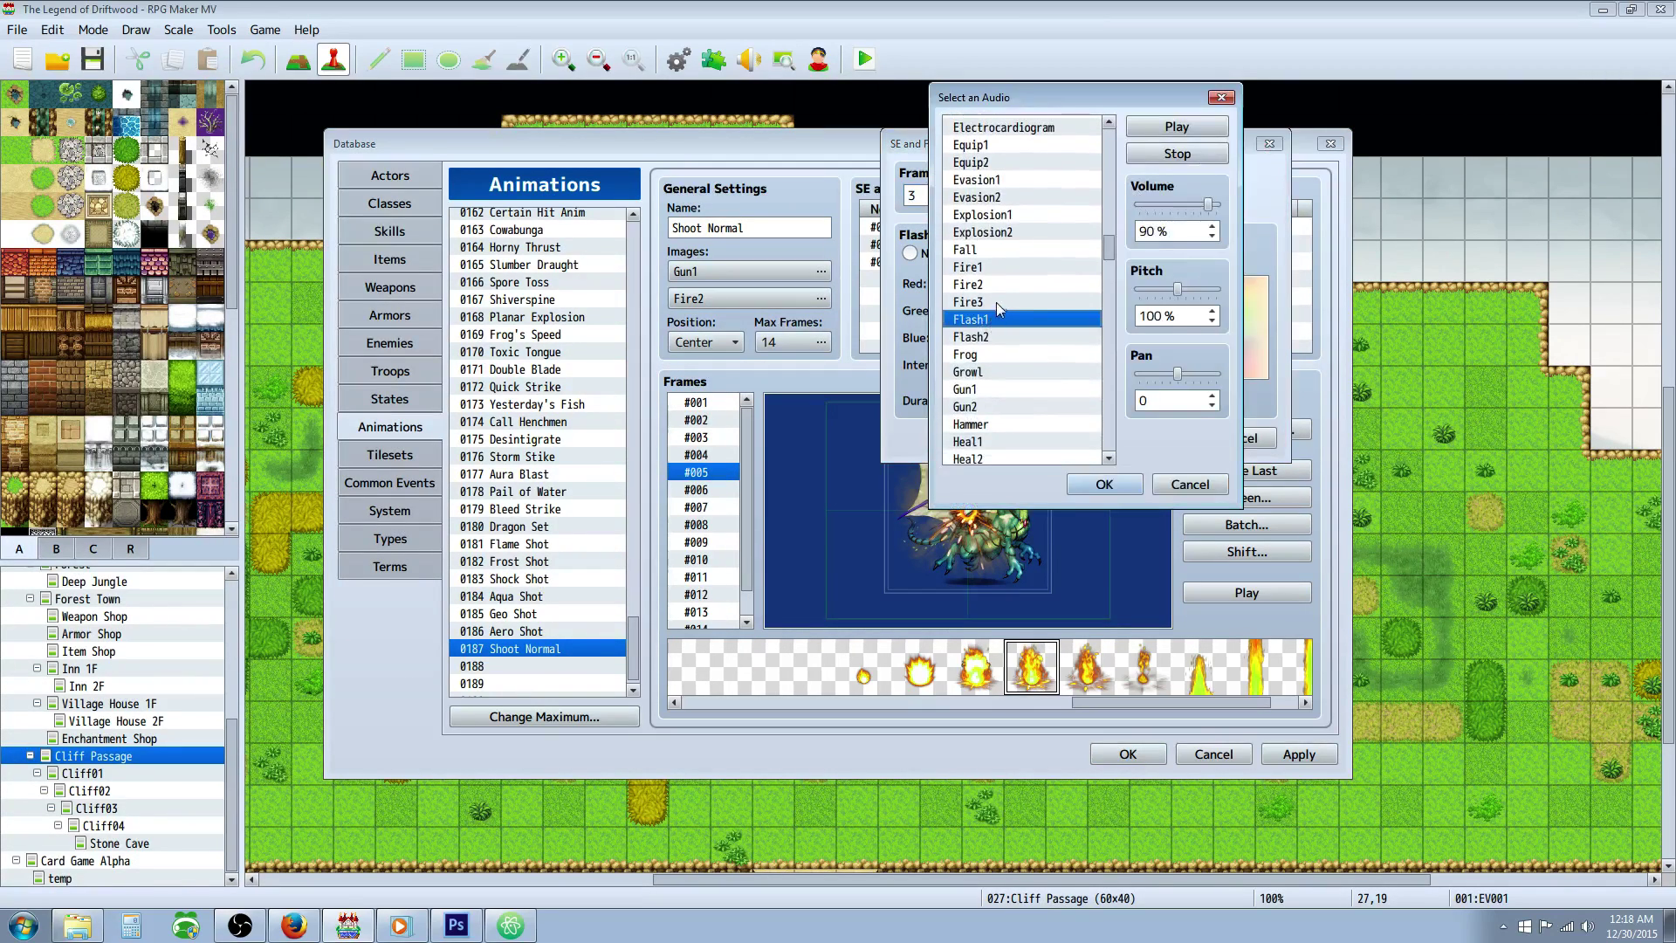
left_click(997, 299)
left_click(1104, 484)
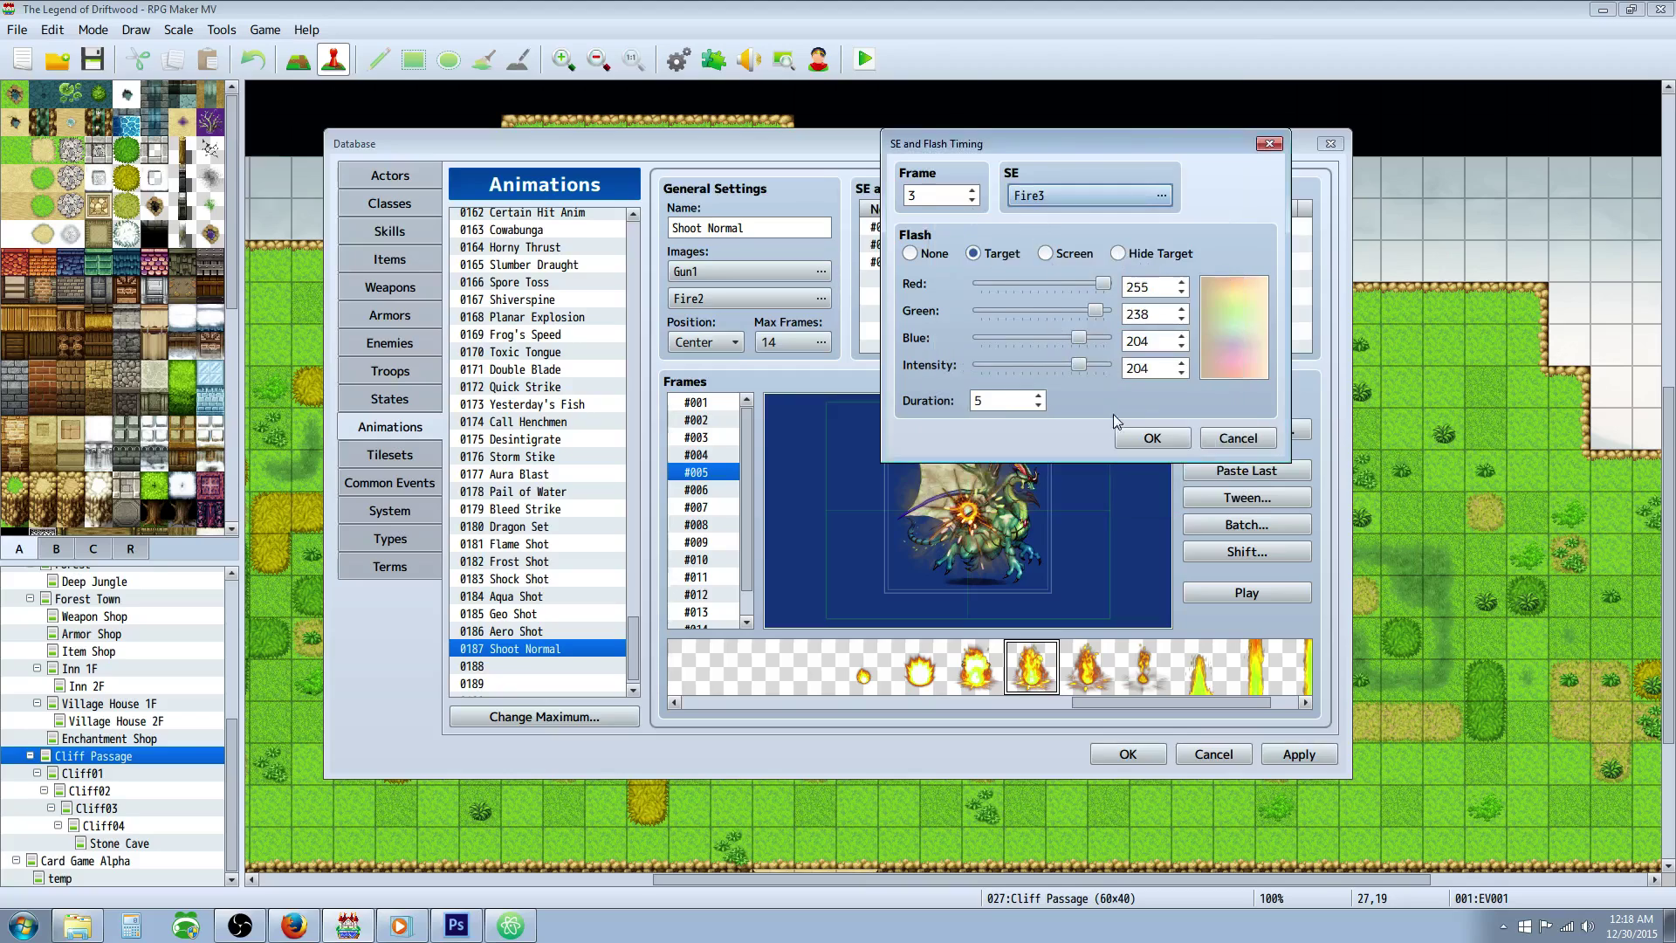
left_click(1151, 438)
left_click(924, 279)
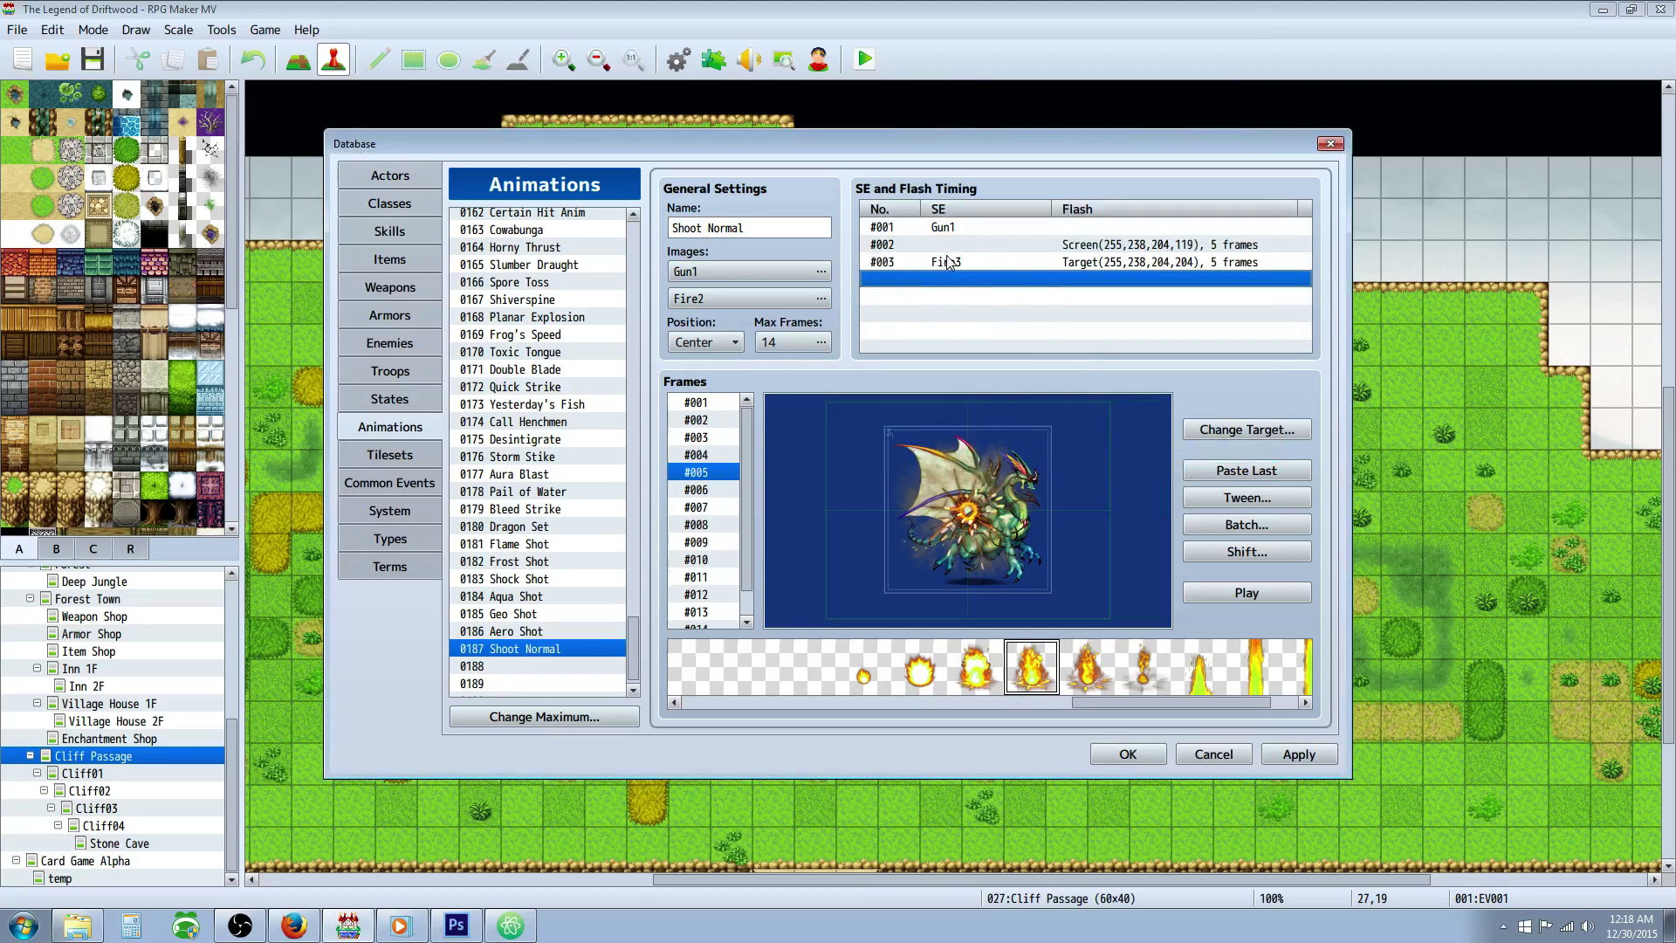
Clear the copied Shoot Normal animation from slot 0187.
right_click(515, 653)
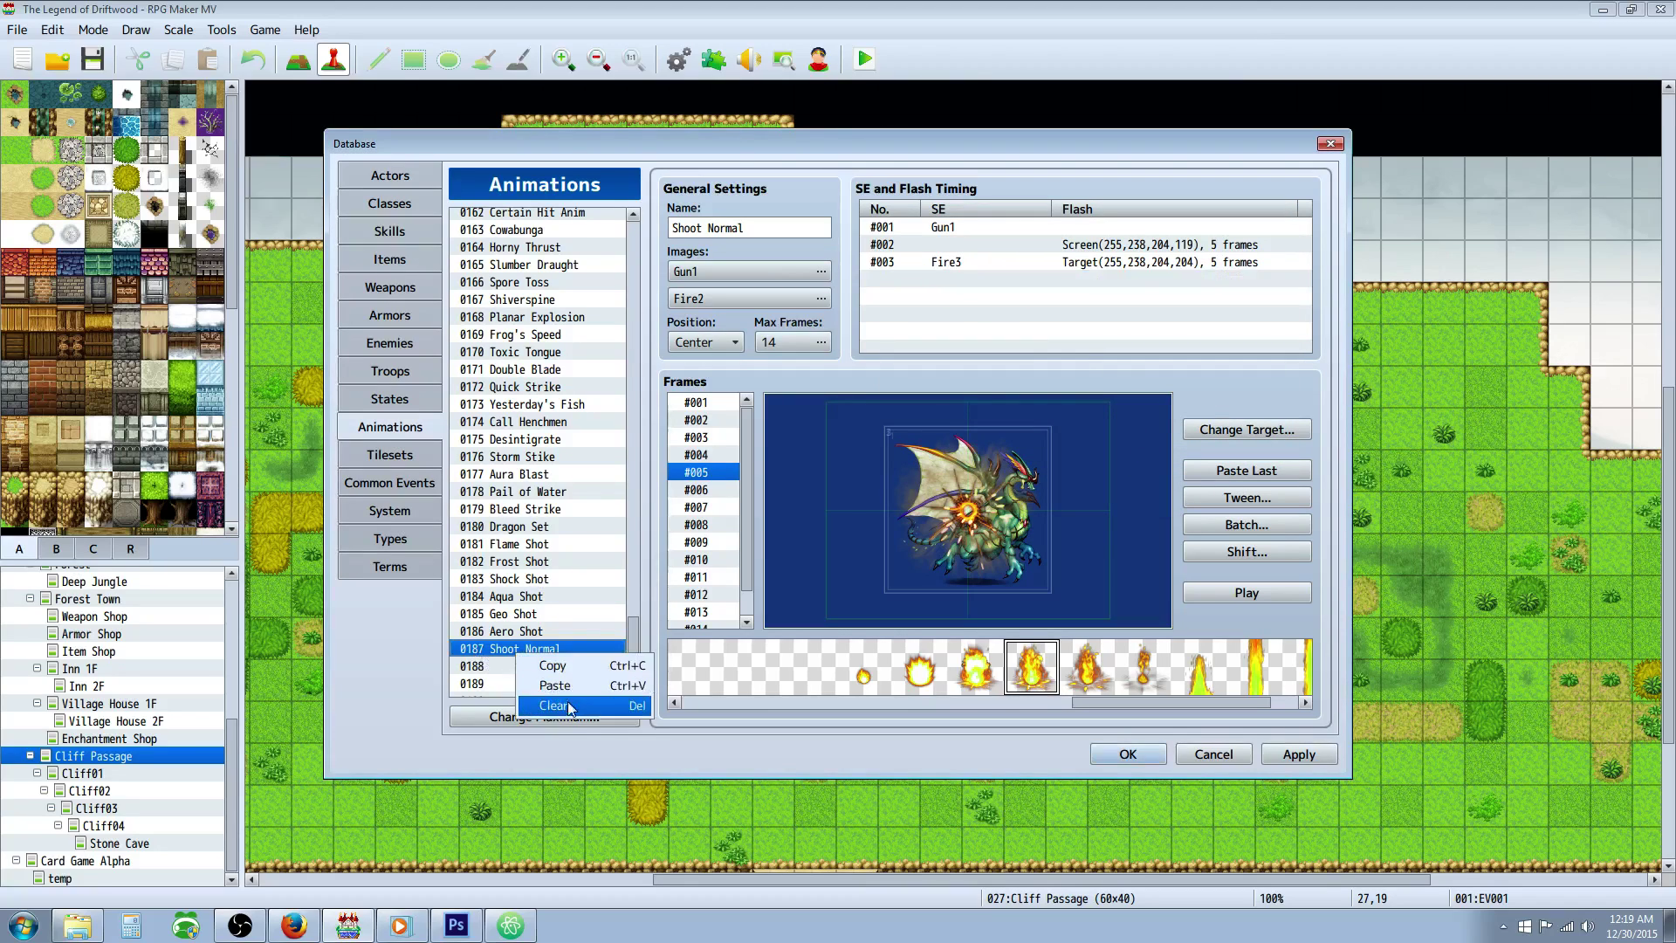
left_click(553, 706)
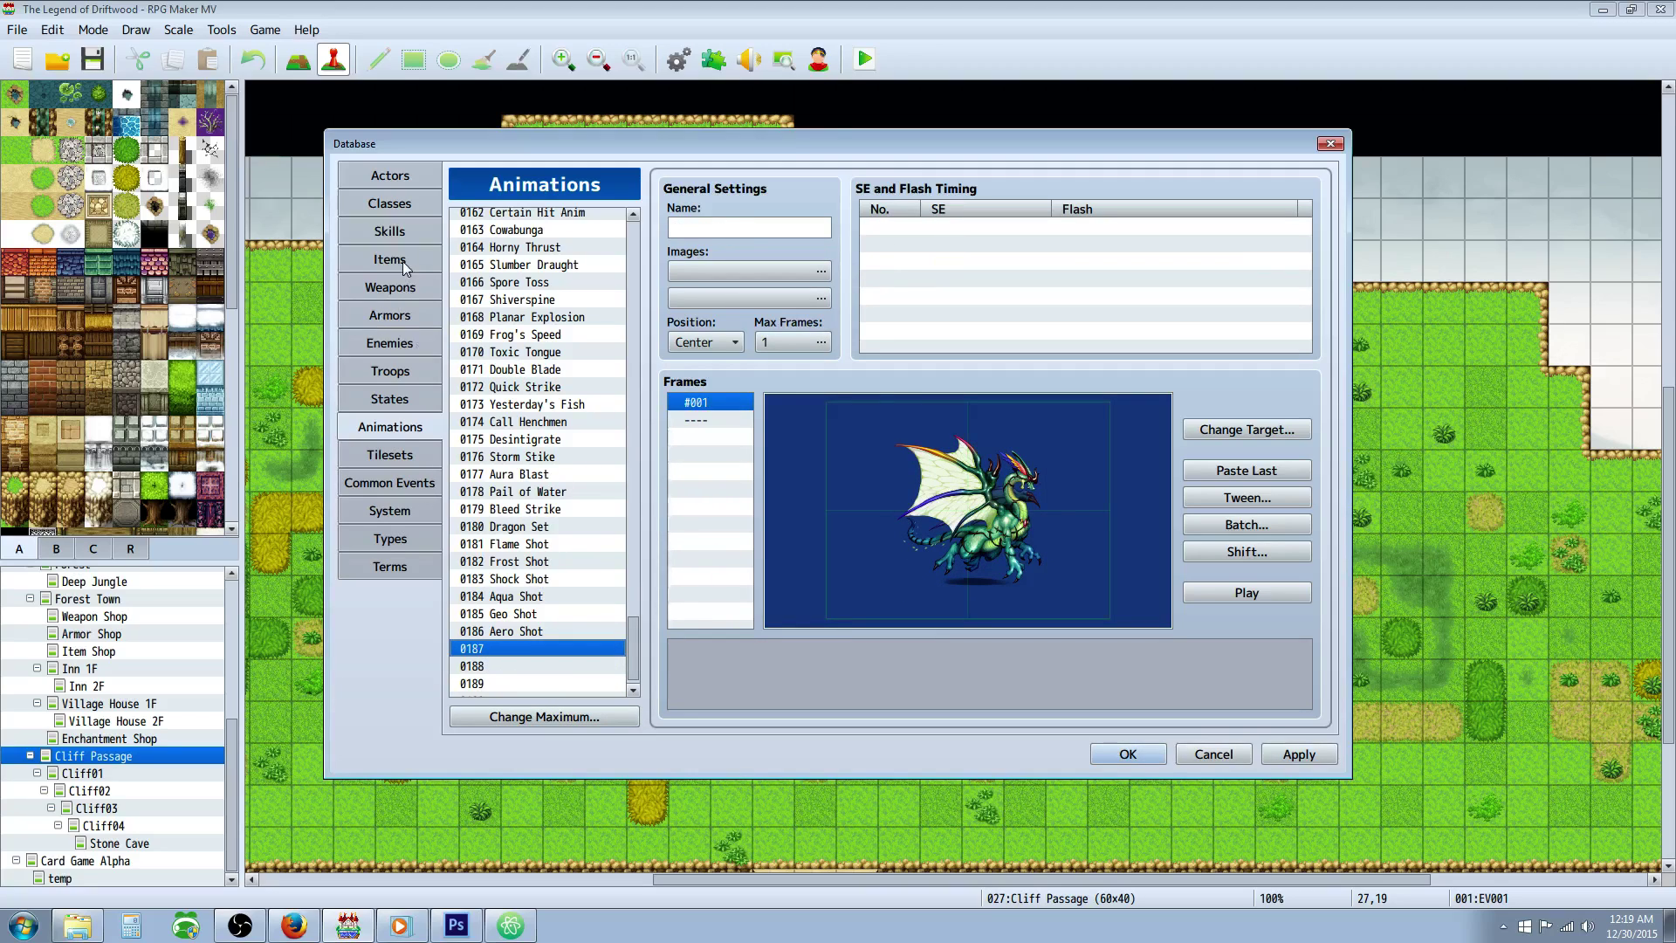
Examine the damage element and added state of each elemental shot skill, from Flame Shot to Aero Shot.
left_click(400, 232)
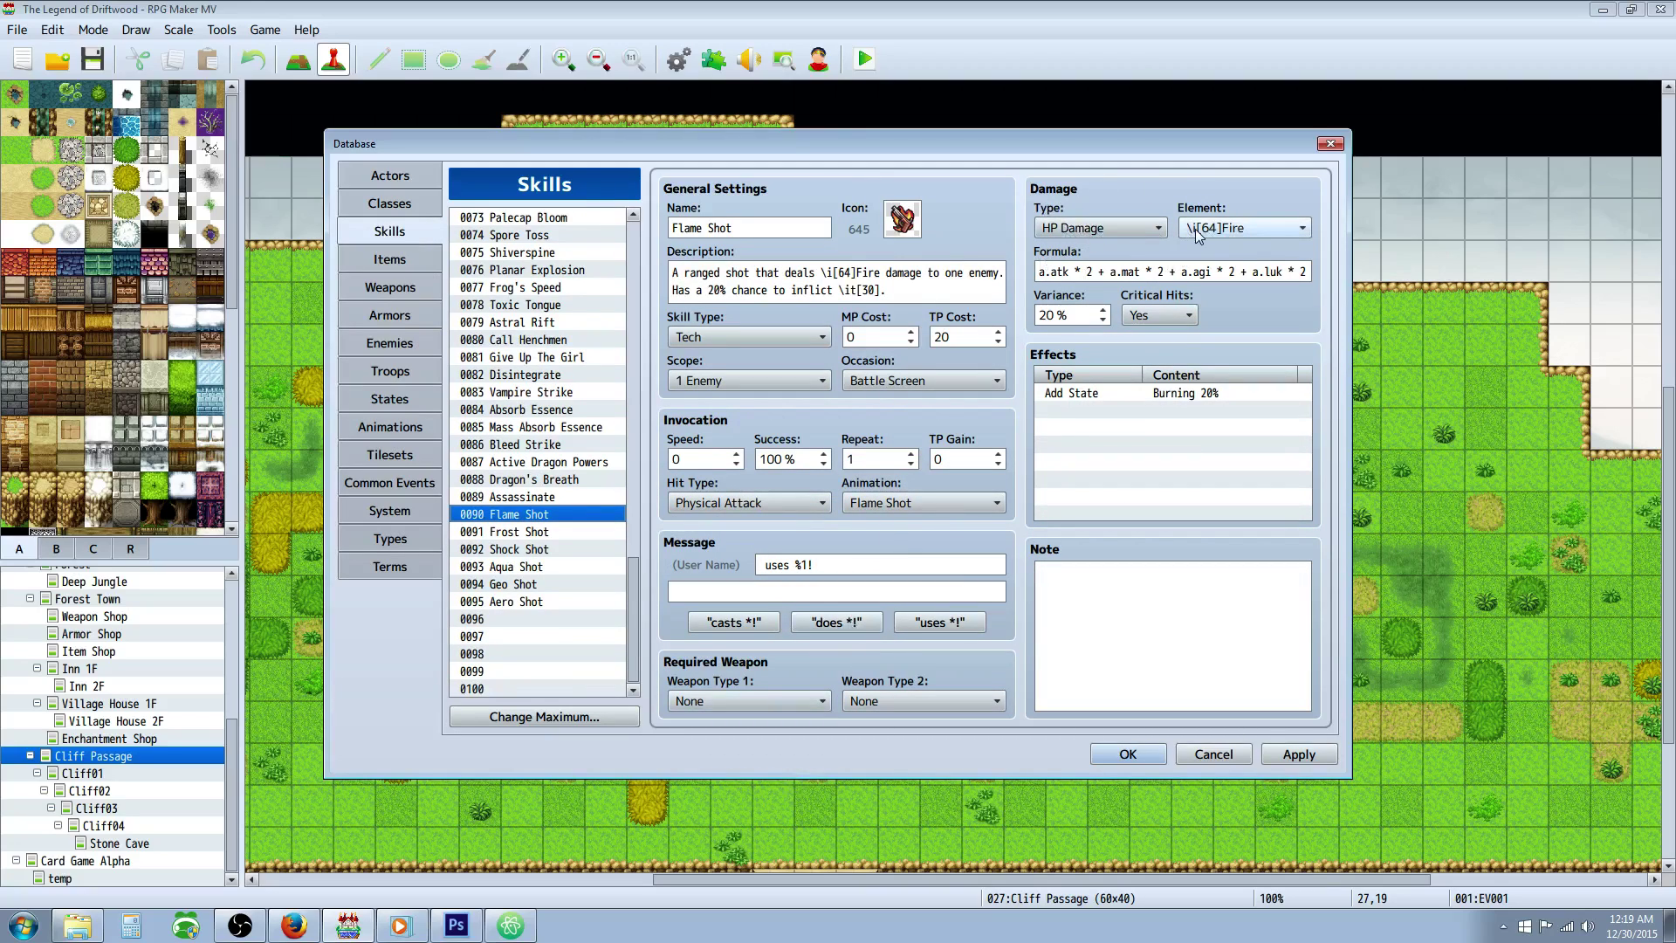
left_click(1249, 229)
left_click(1234, 312)
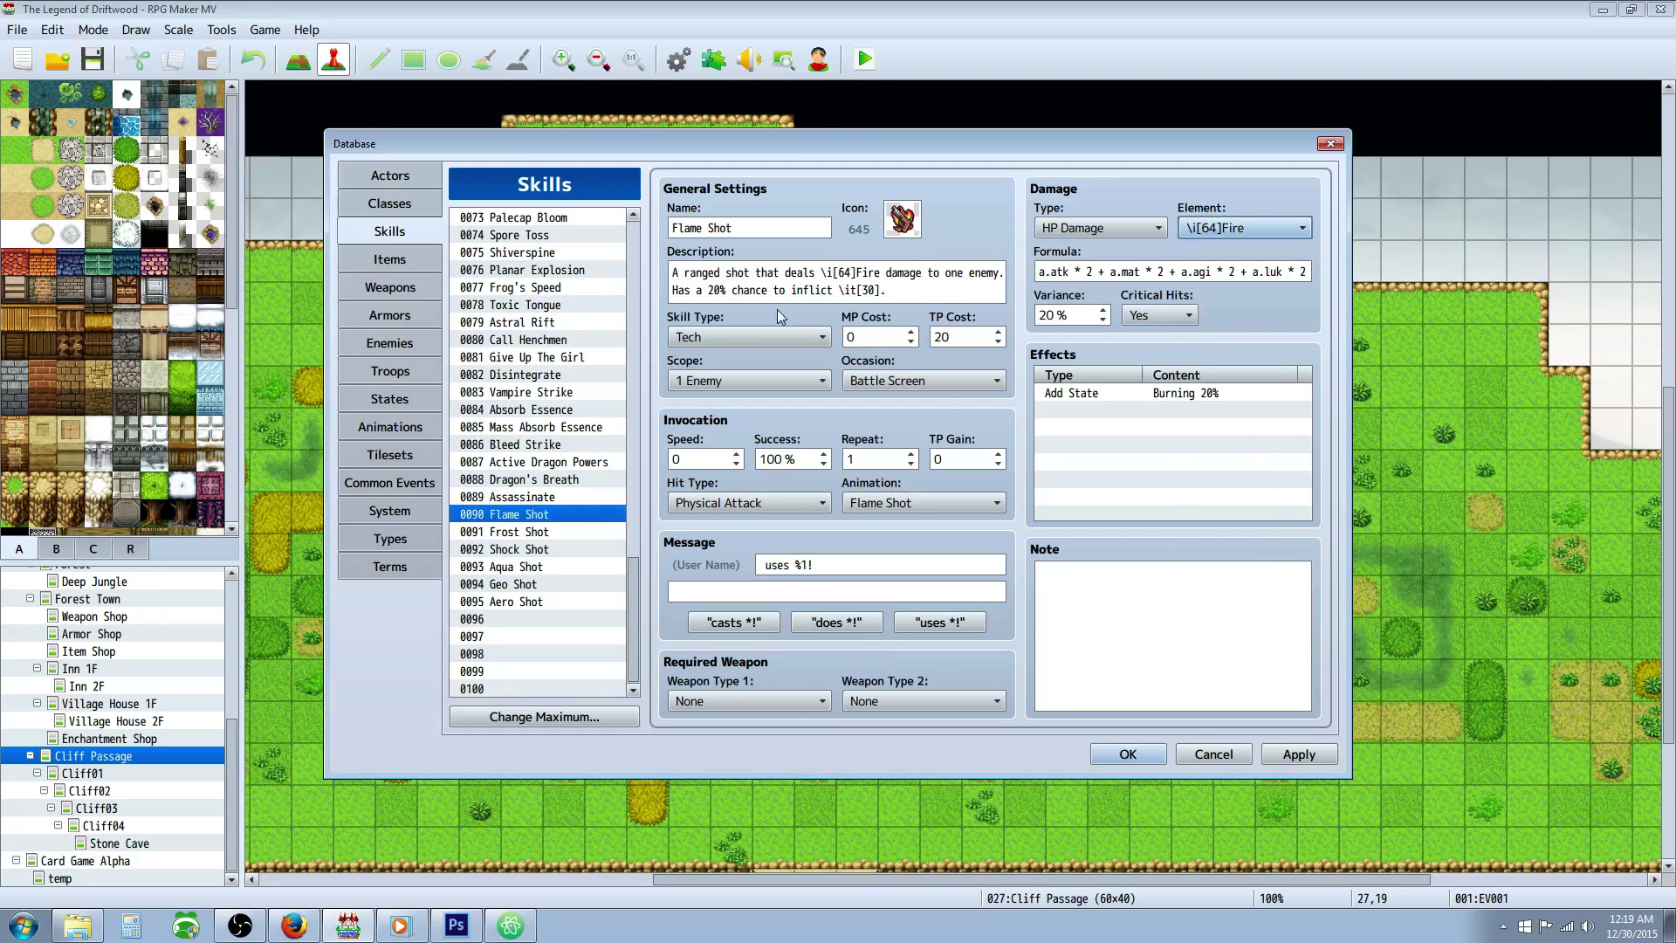
left_click(546, 532)
key("Up")
key("Down")
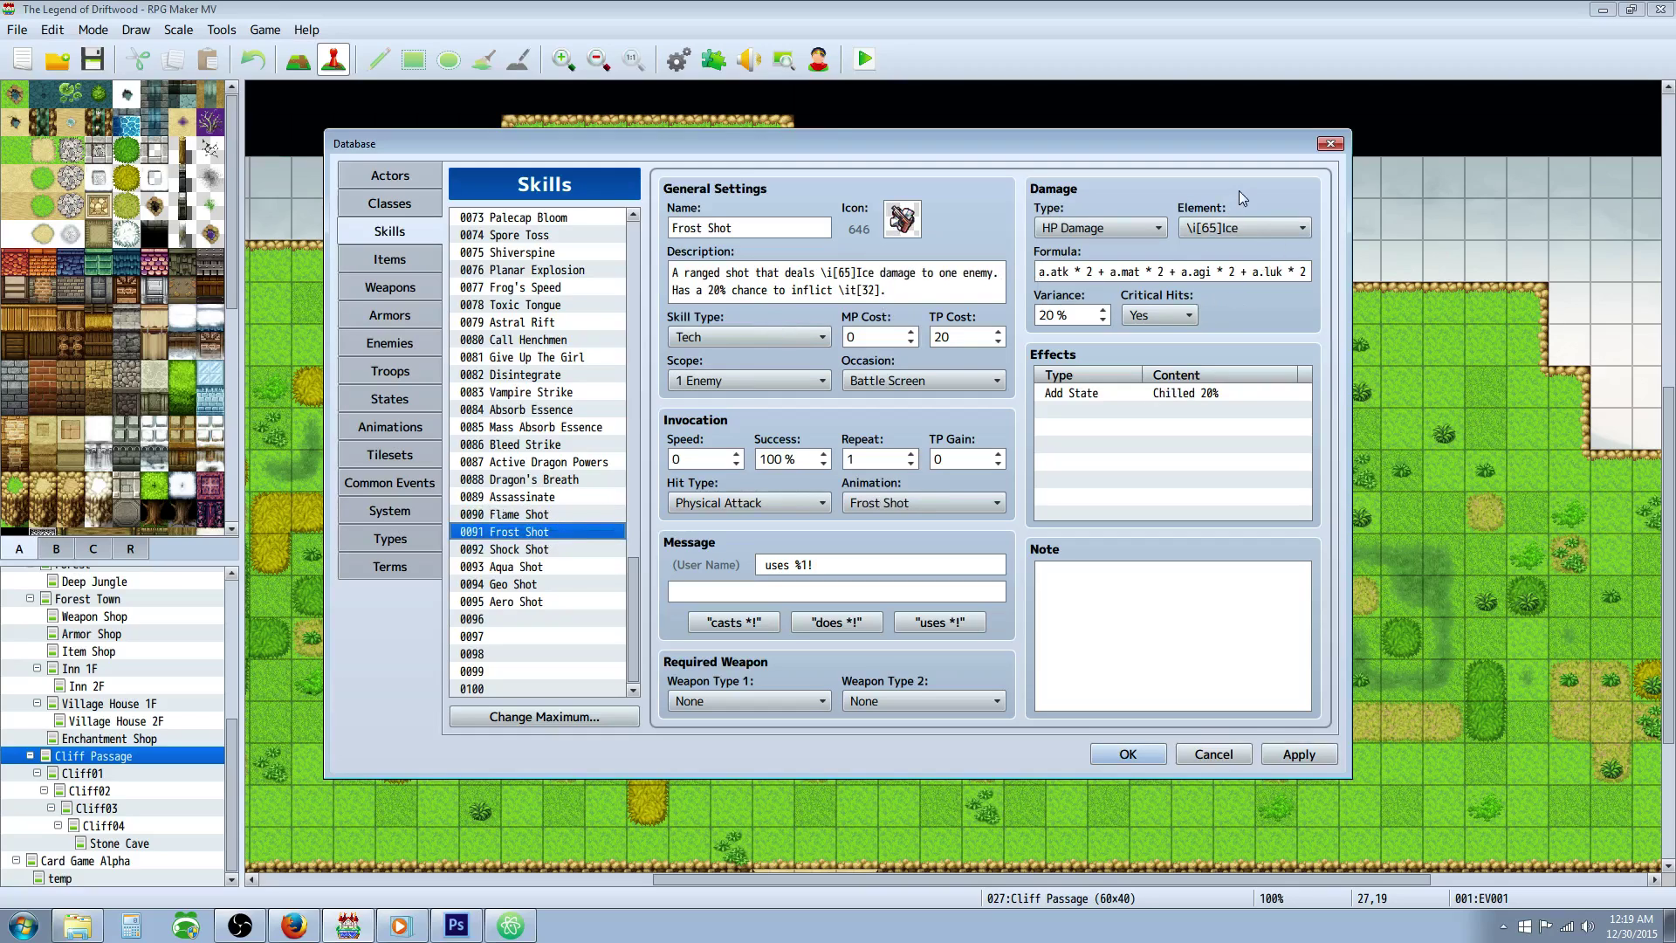
left_click(543, 550)
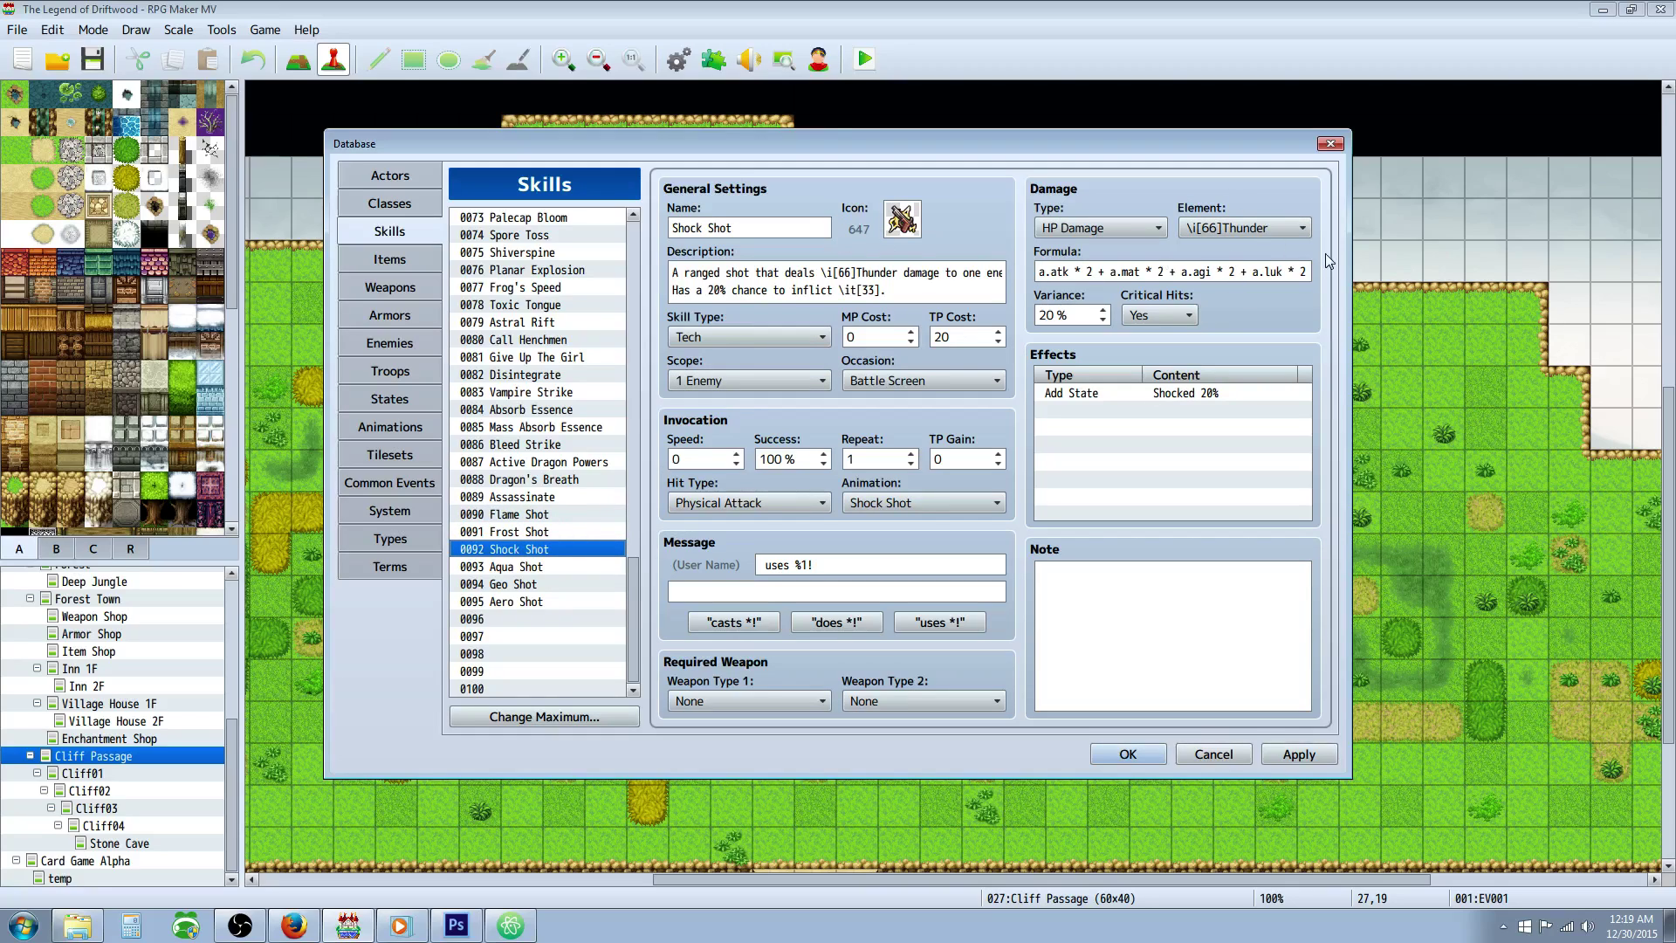
left_click(533, 567)
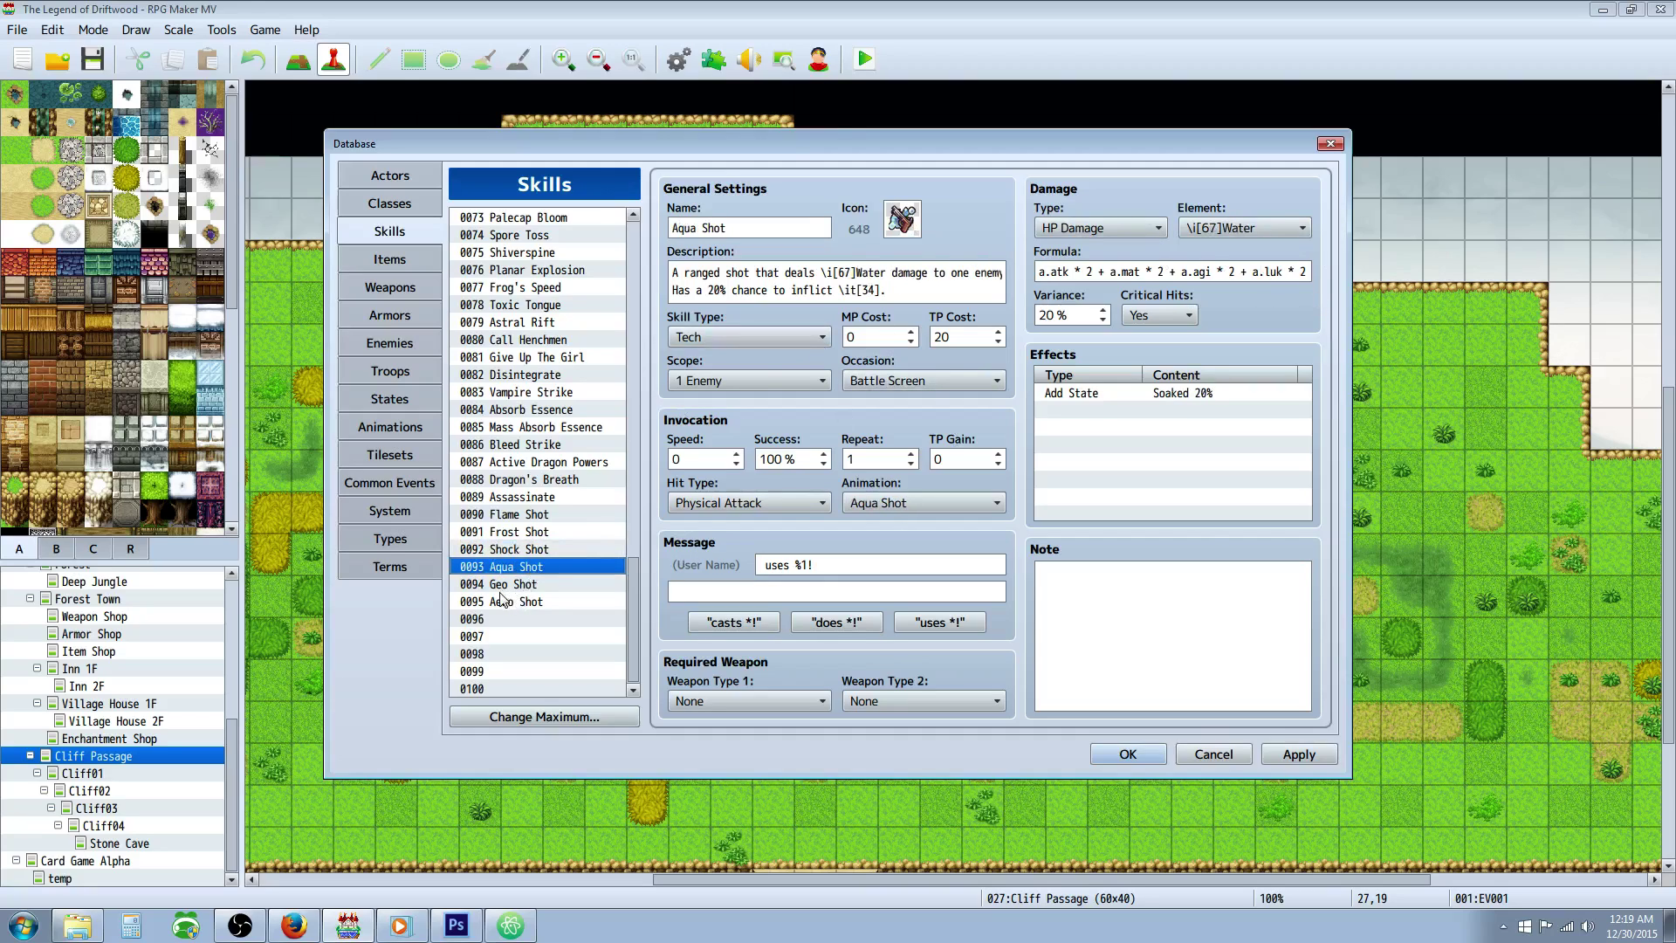
left_click(542, 584)
left_click(536, 602)
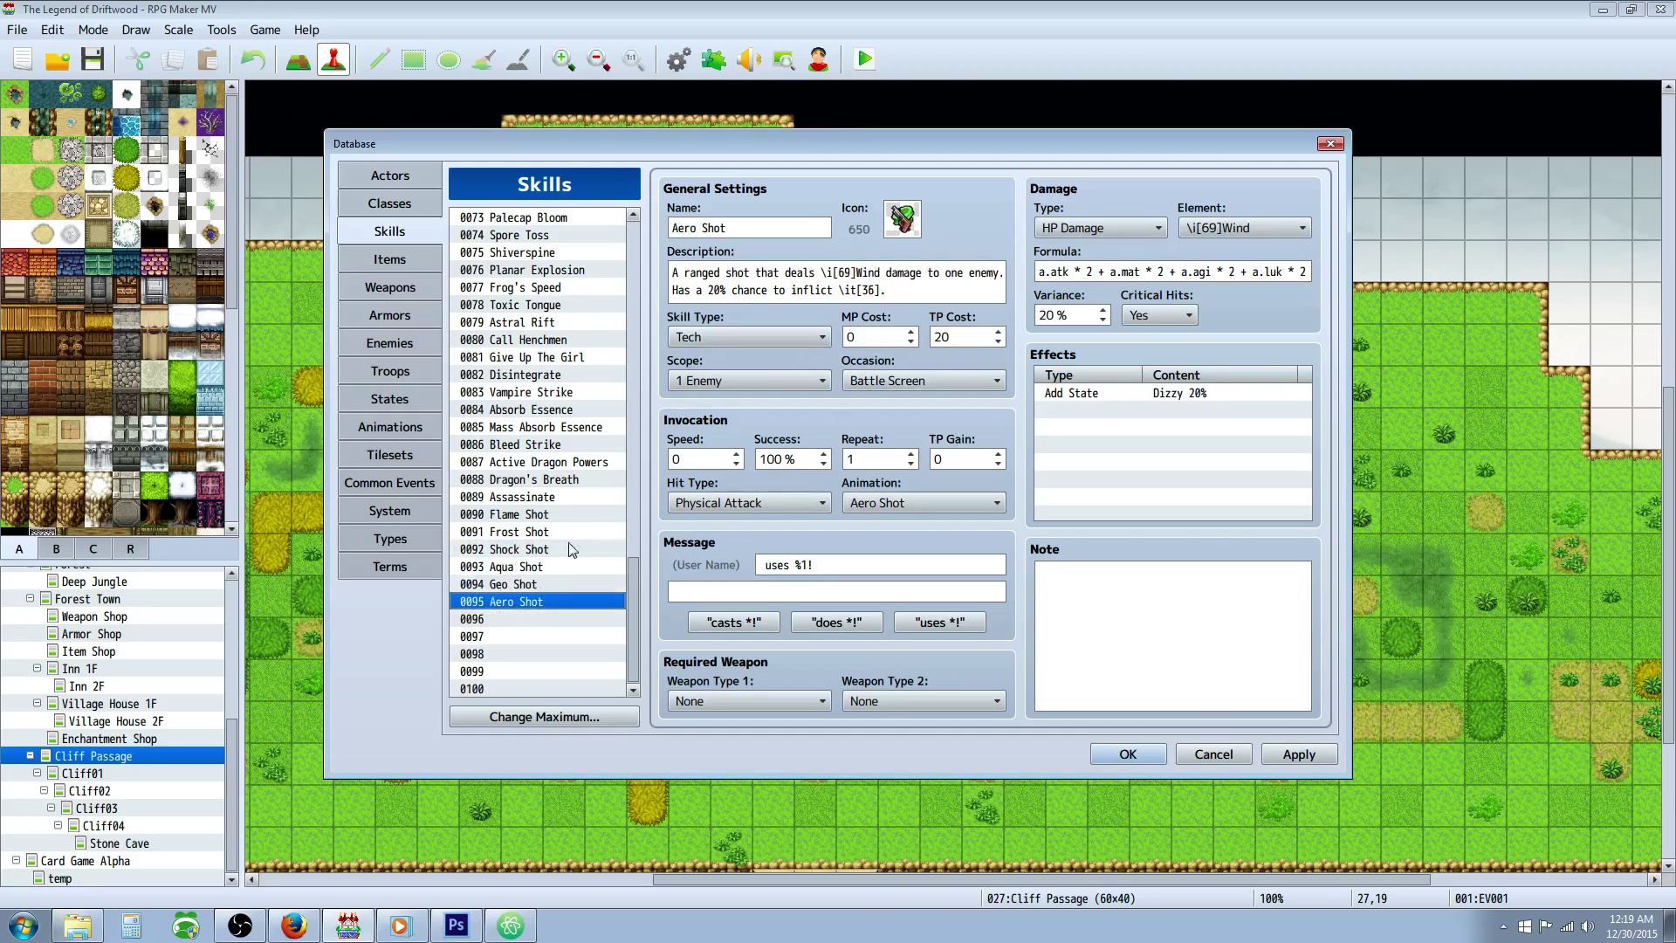
Examine Aero Shot's damage formula and added state, and compare the effects of the other elemental shots back to Flame Shot.
triple_click(1107, 271)
left_click(1088, 271)
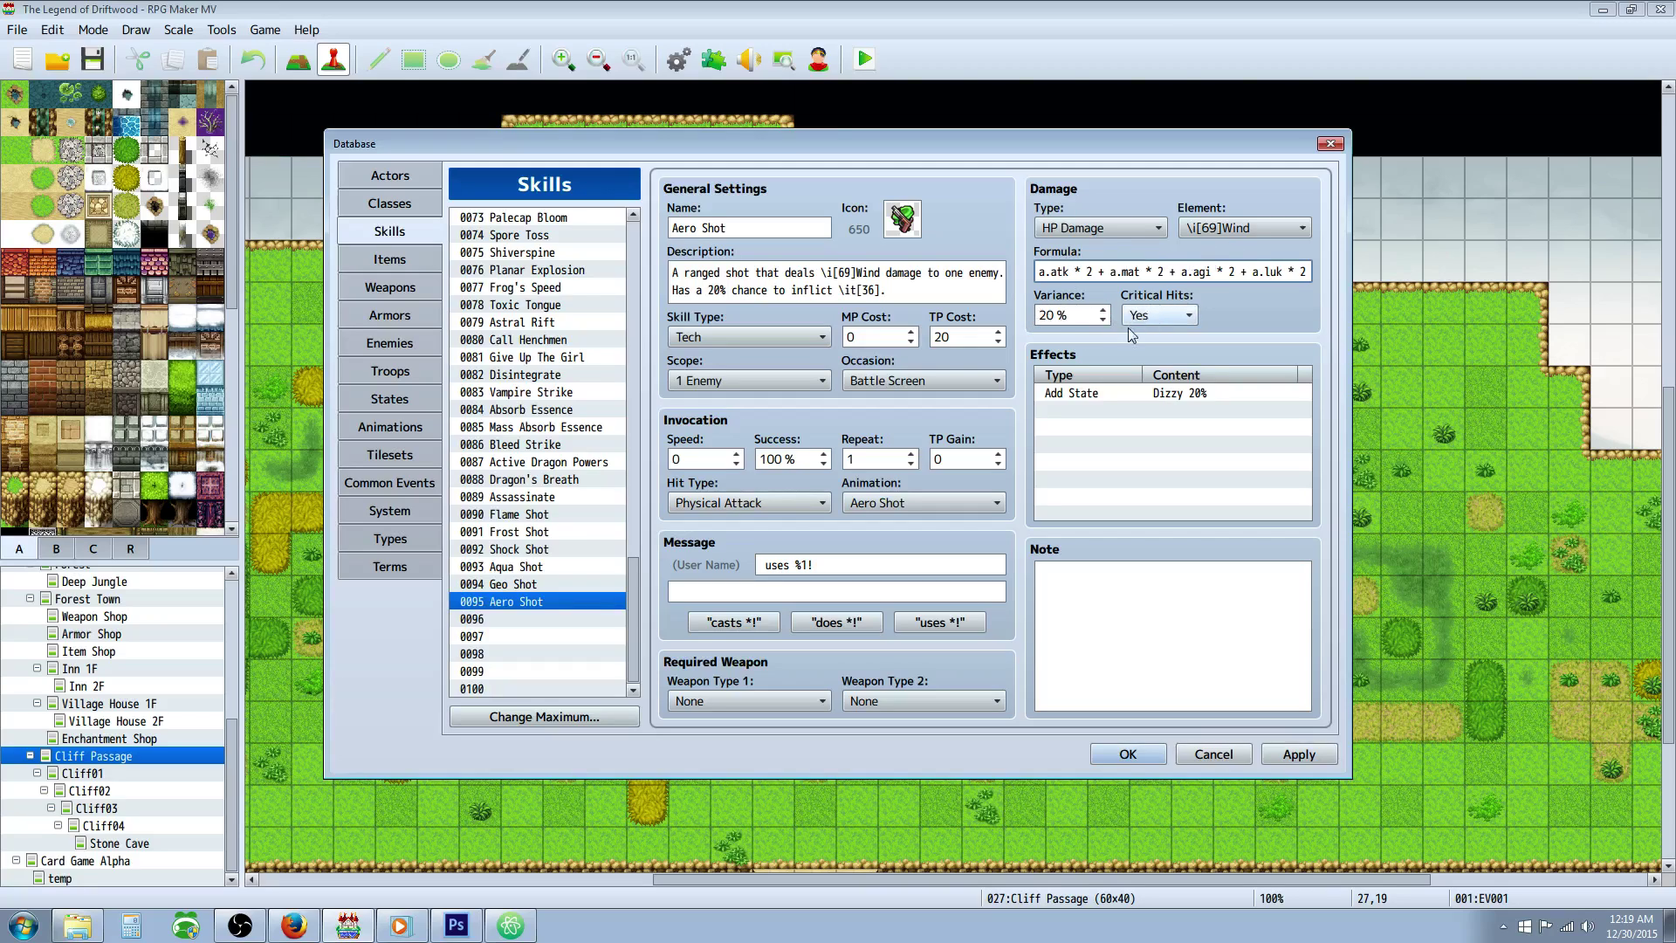
left_click(1140, 394)
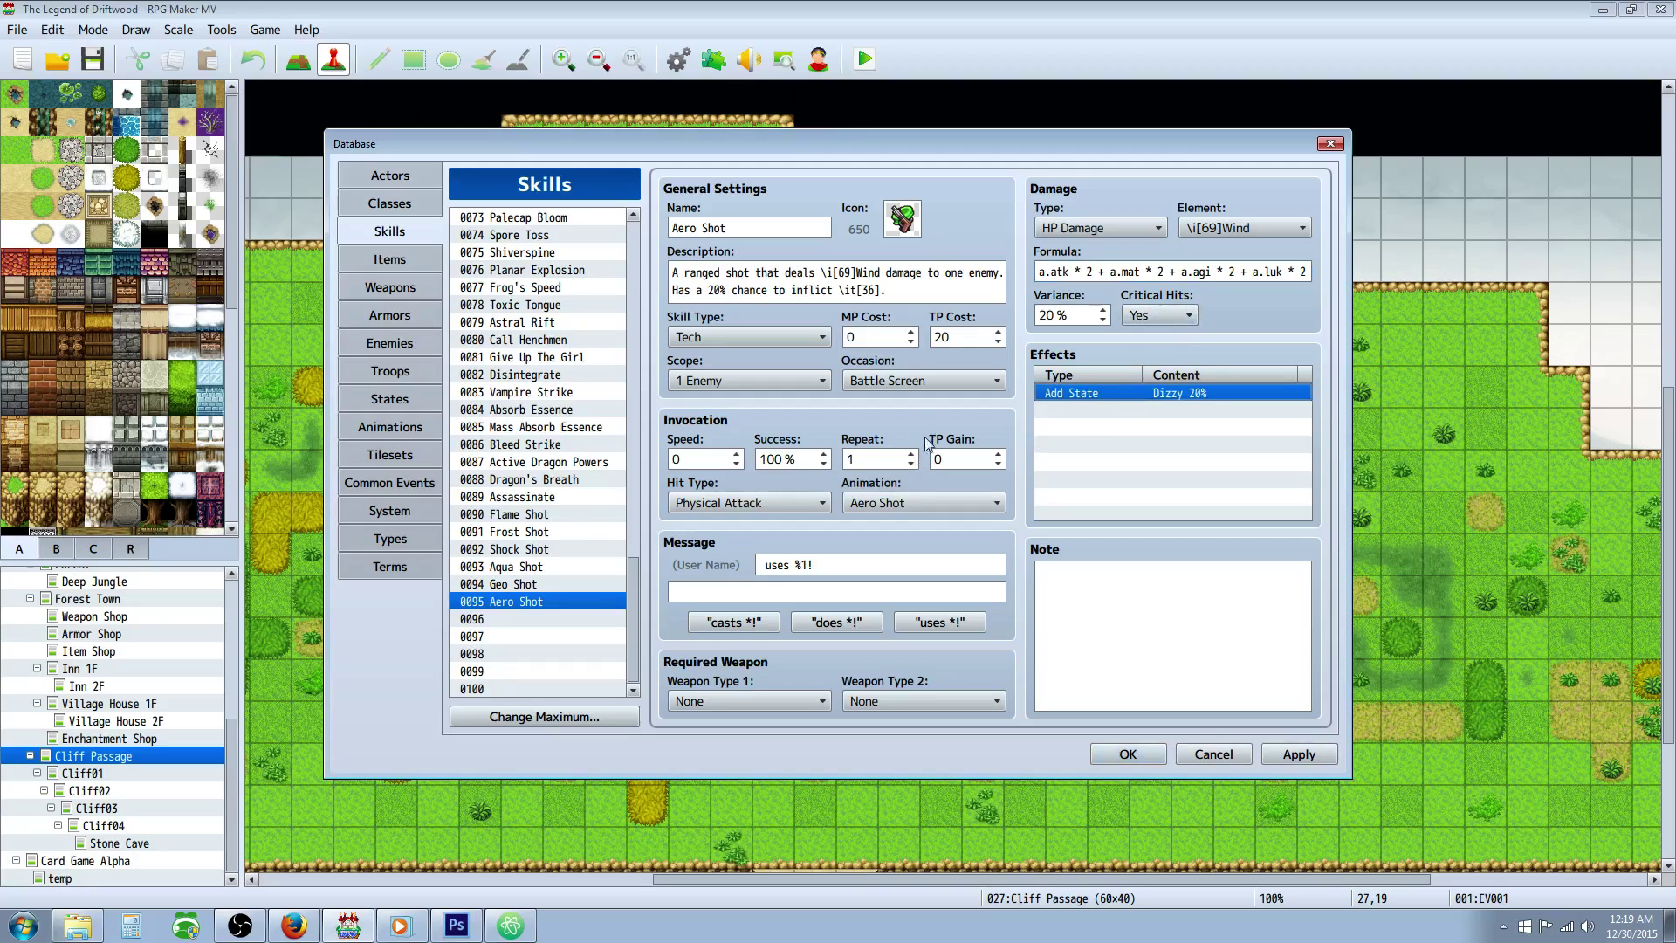
left_click(522, 584)
left_click(526, 567)
left_click(530, 549)
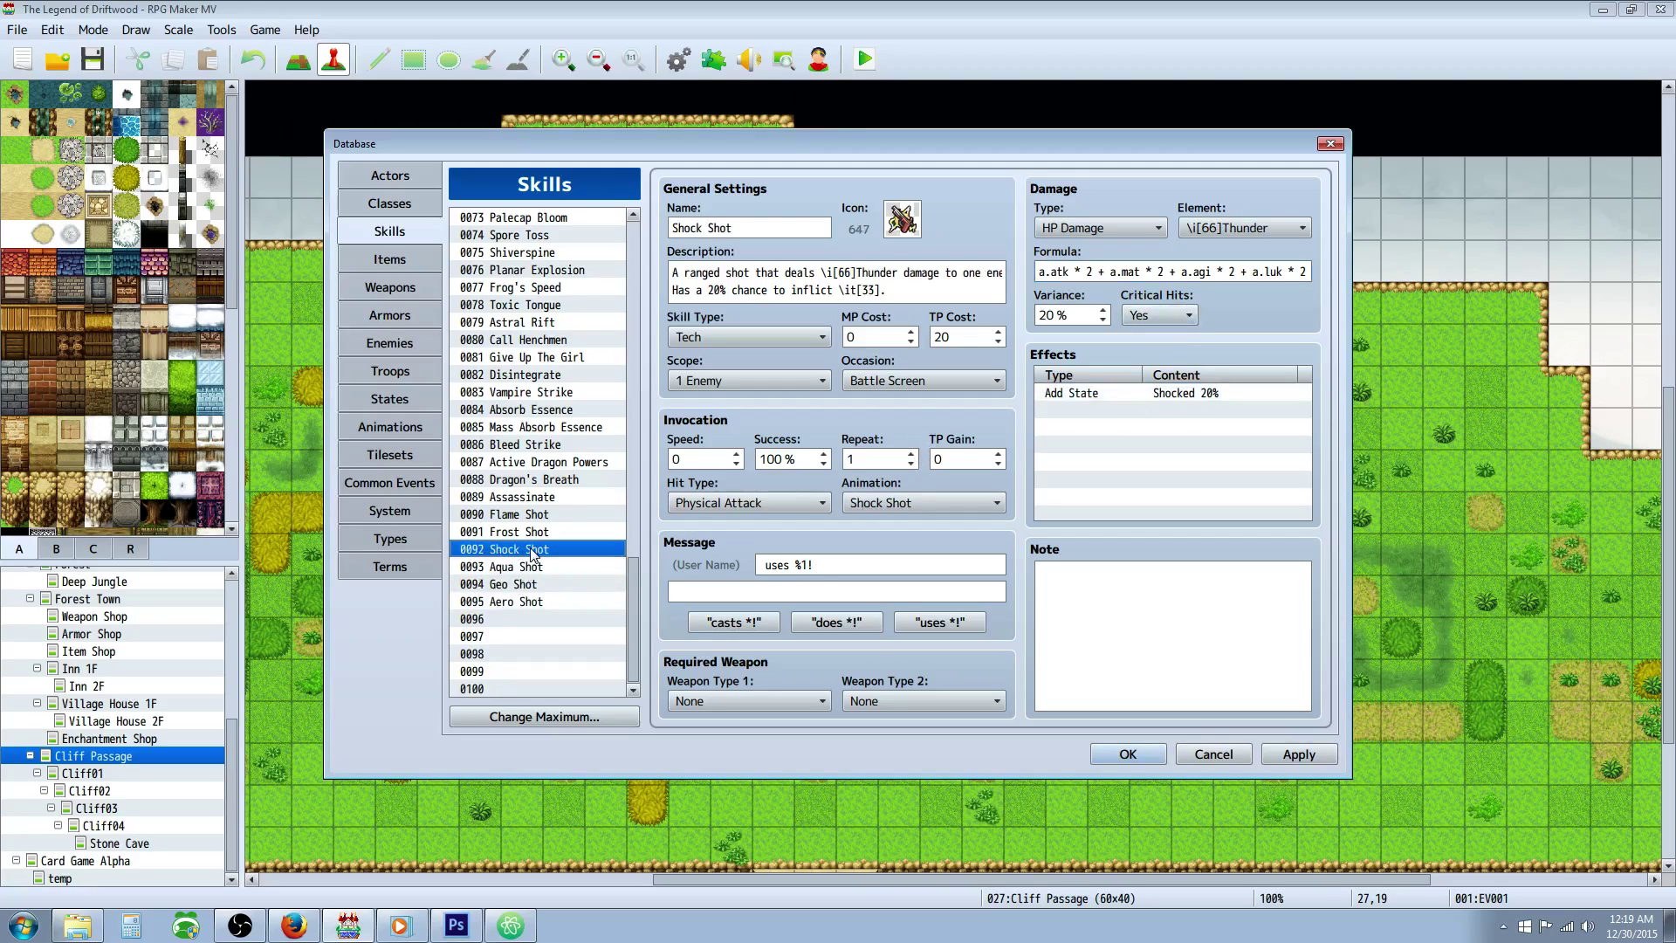
left_click(536, 532)
left_click(542, 514)
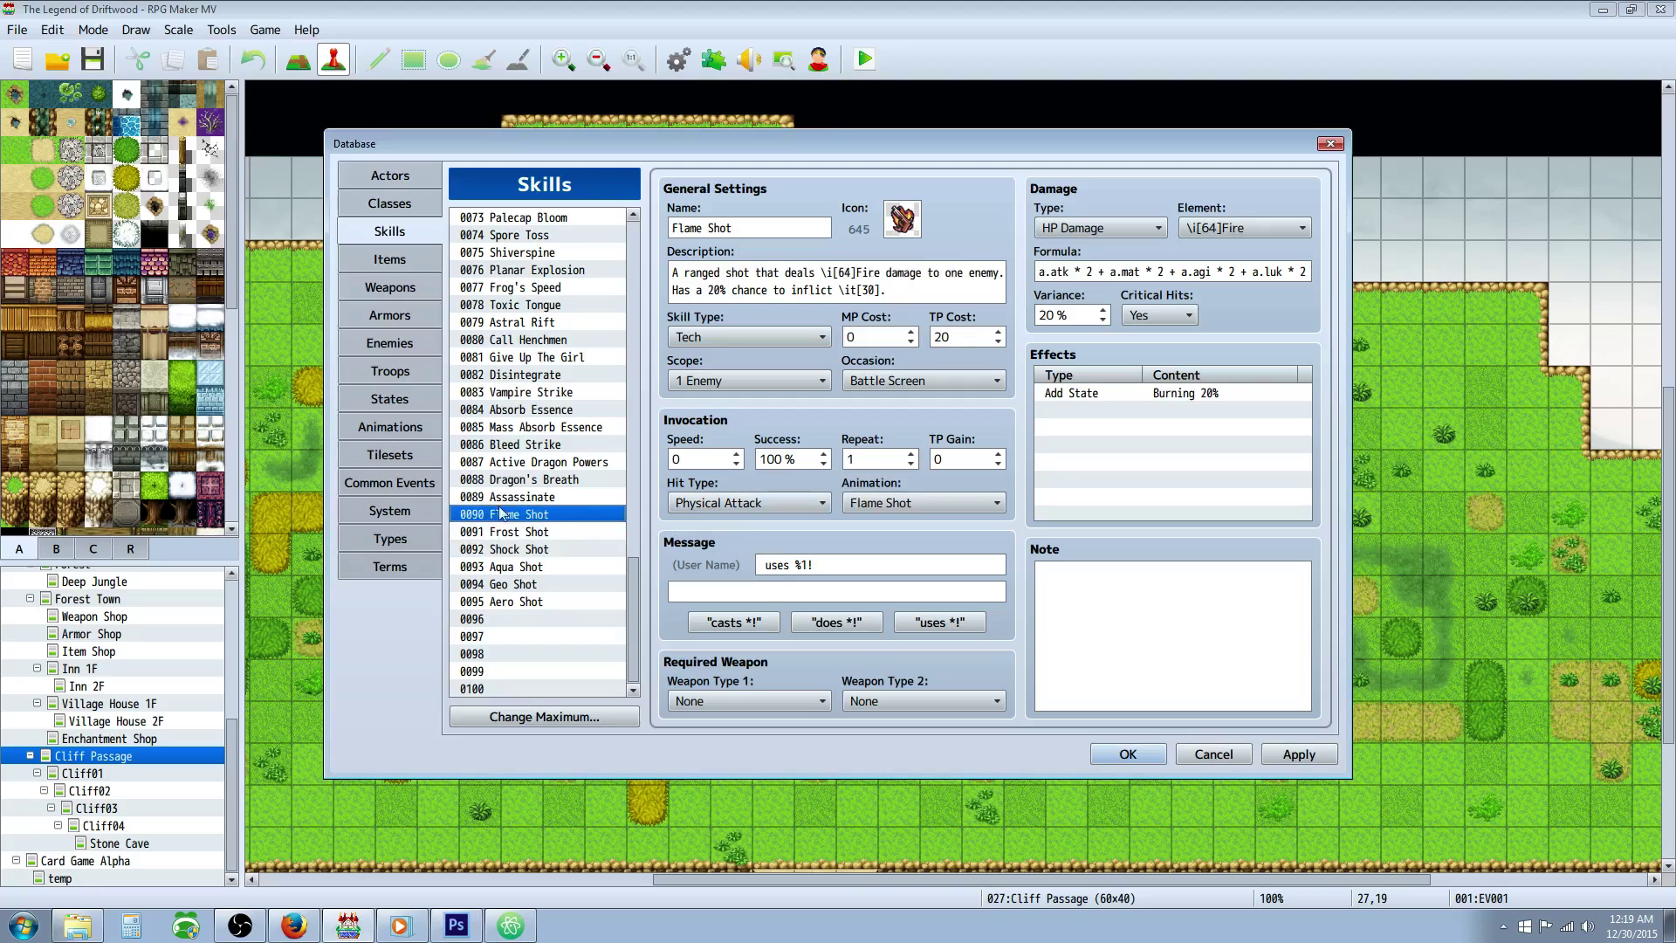
View the elemental states Burning, Chilled, Shocked, Soaked, Rocked and Dizzy in the database.
left_click(409, 402)
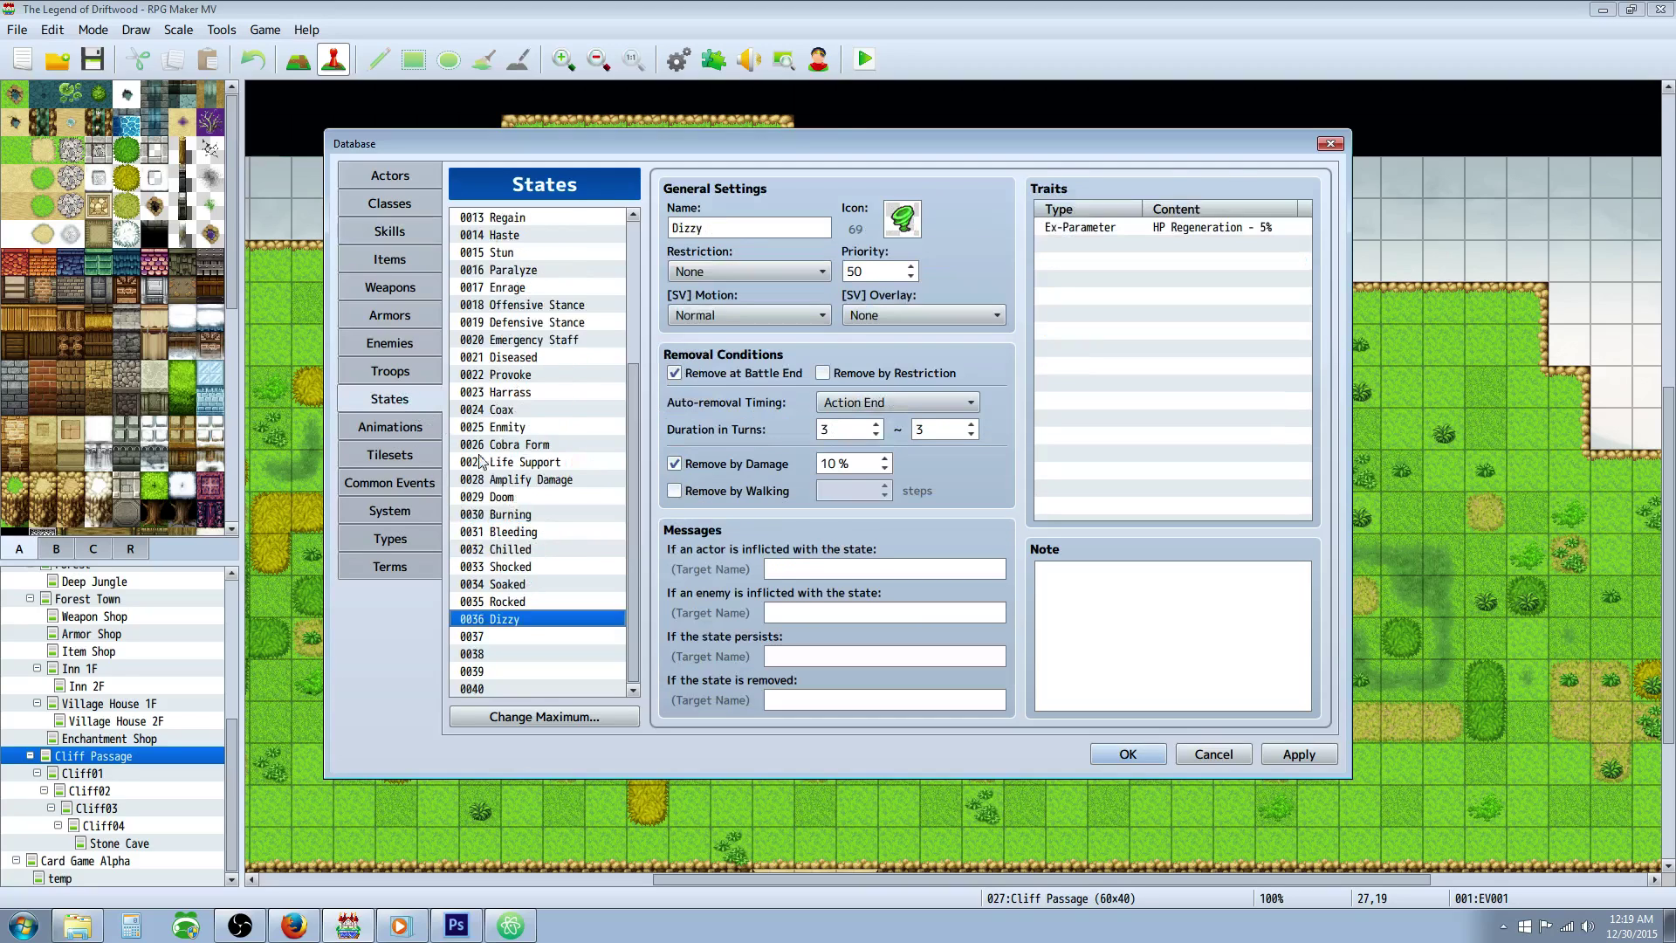
left_click(531, 515)
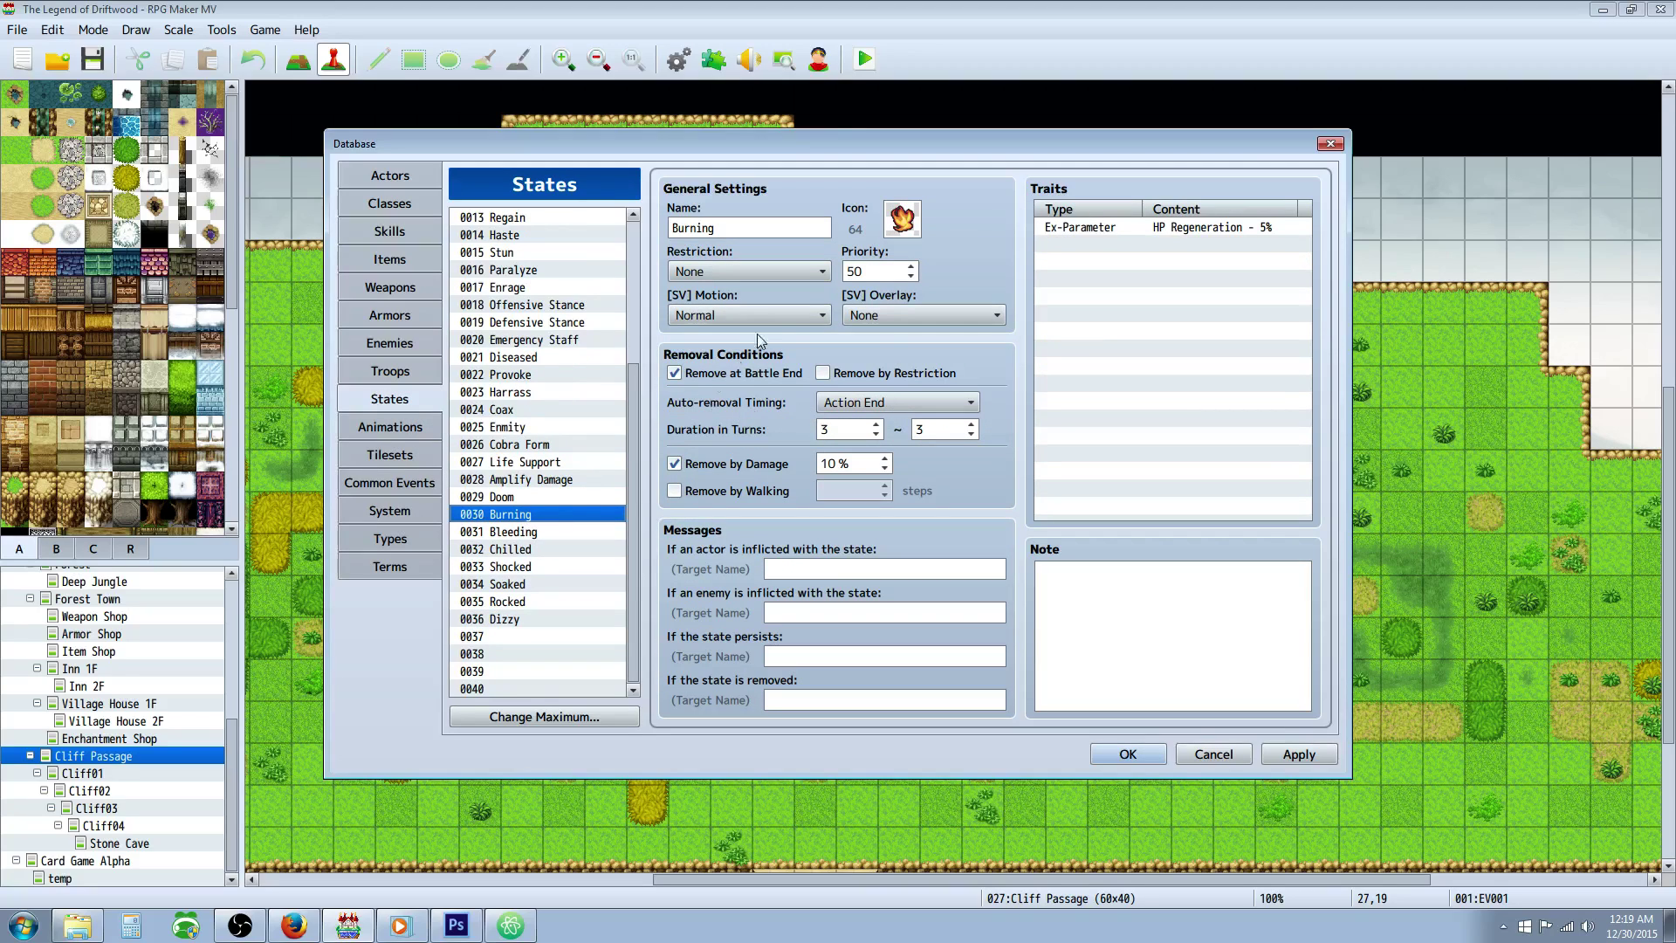
left_click(519, 550)
left_click(519, 567)
left_click(522, 584)
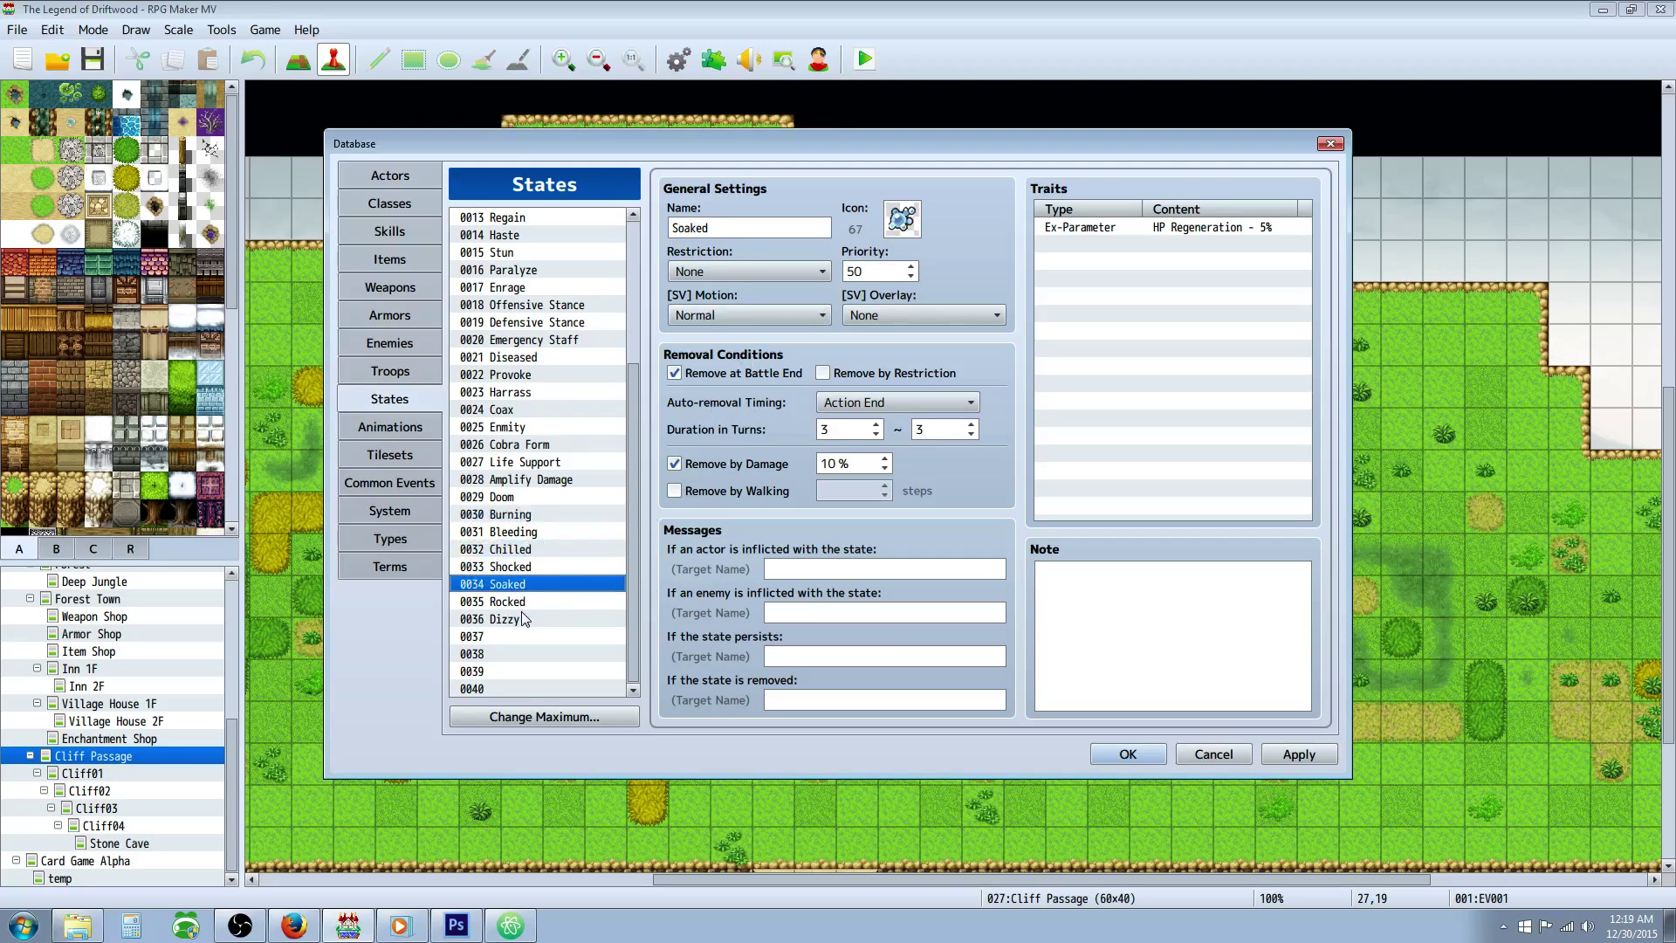
left_click(522, 600)
left_click(519, 619)
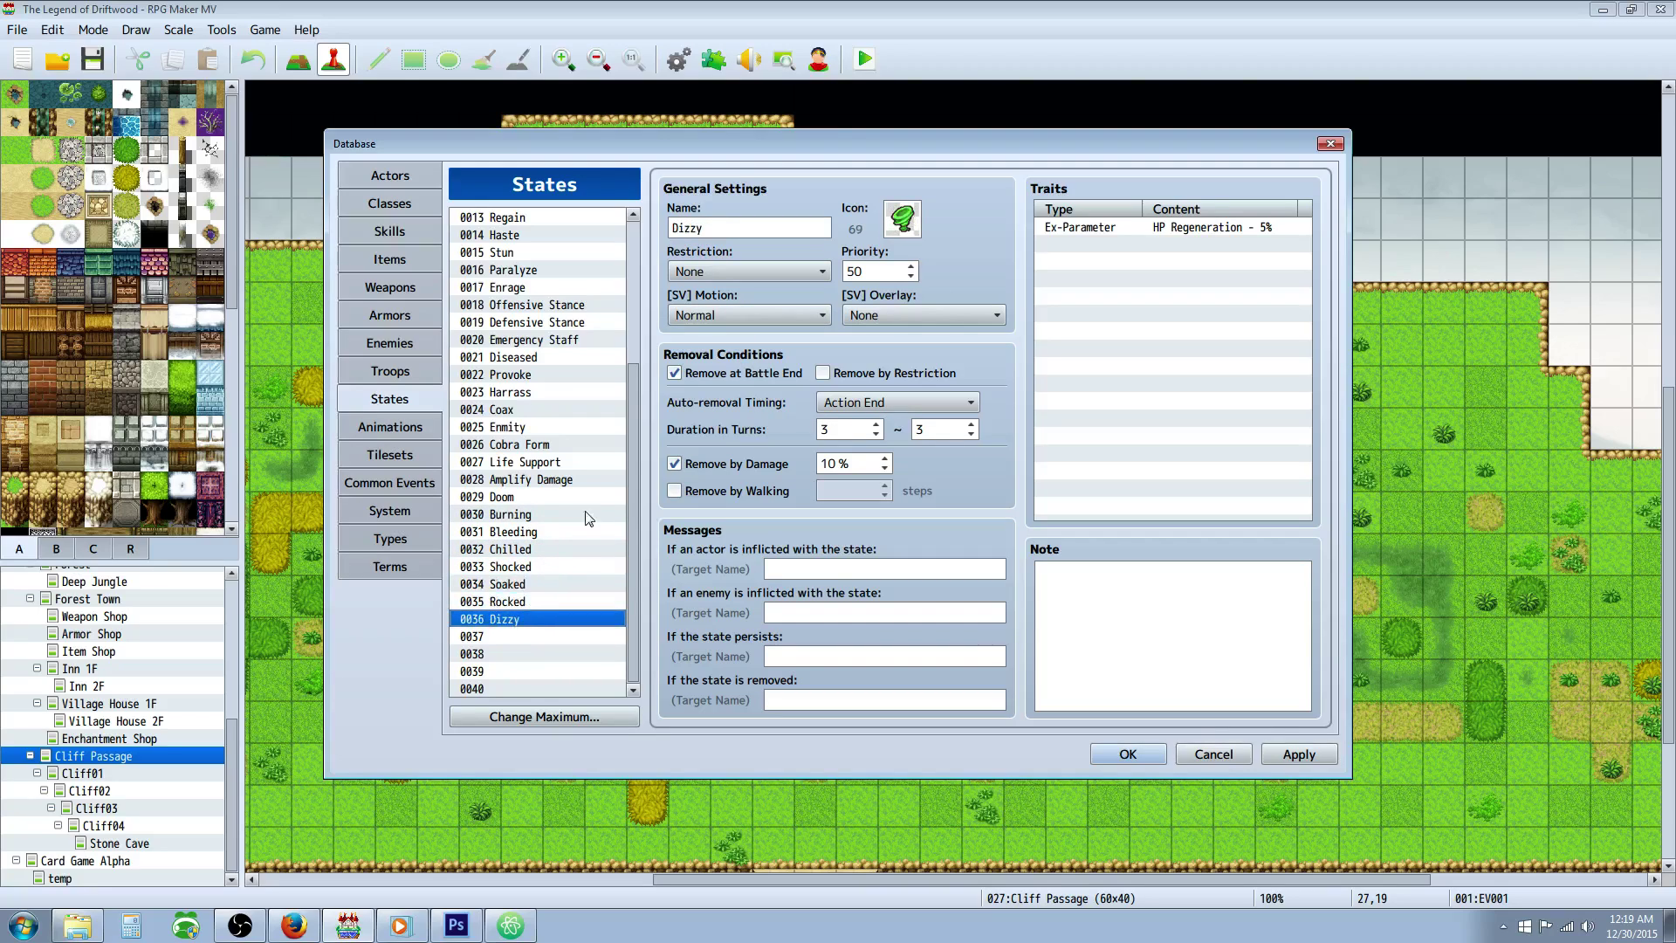
Go back through the elemental states to Burning and check its duration in turns and its HP Regeneration trait.
left_click(521, 601)
left_click(521, 584)
left_click(524, 567)
left_click(537, 550)
left_click(543, 517)
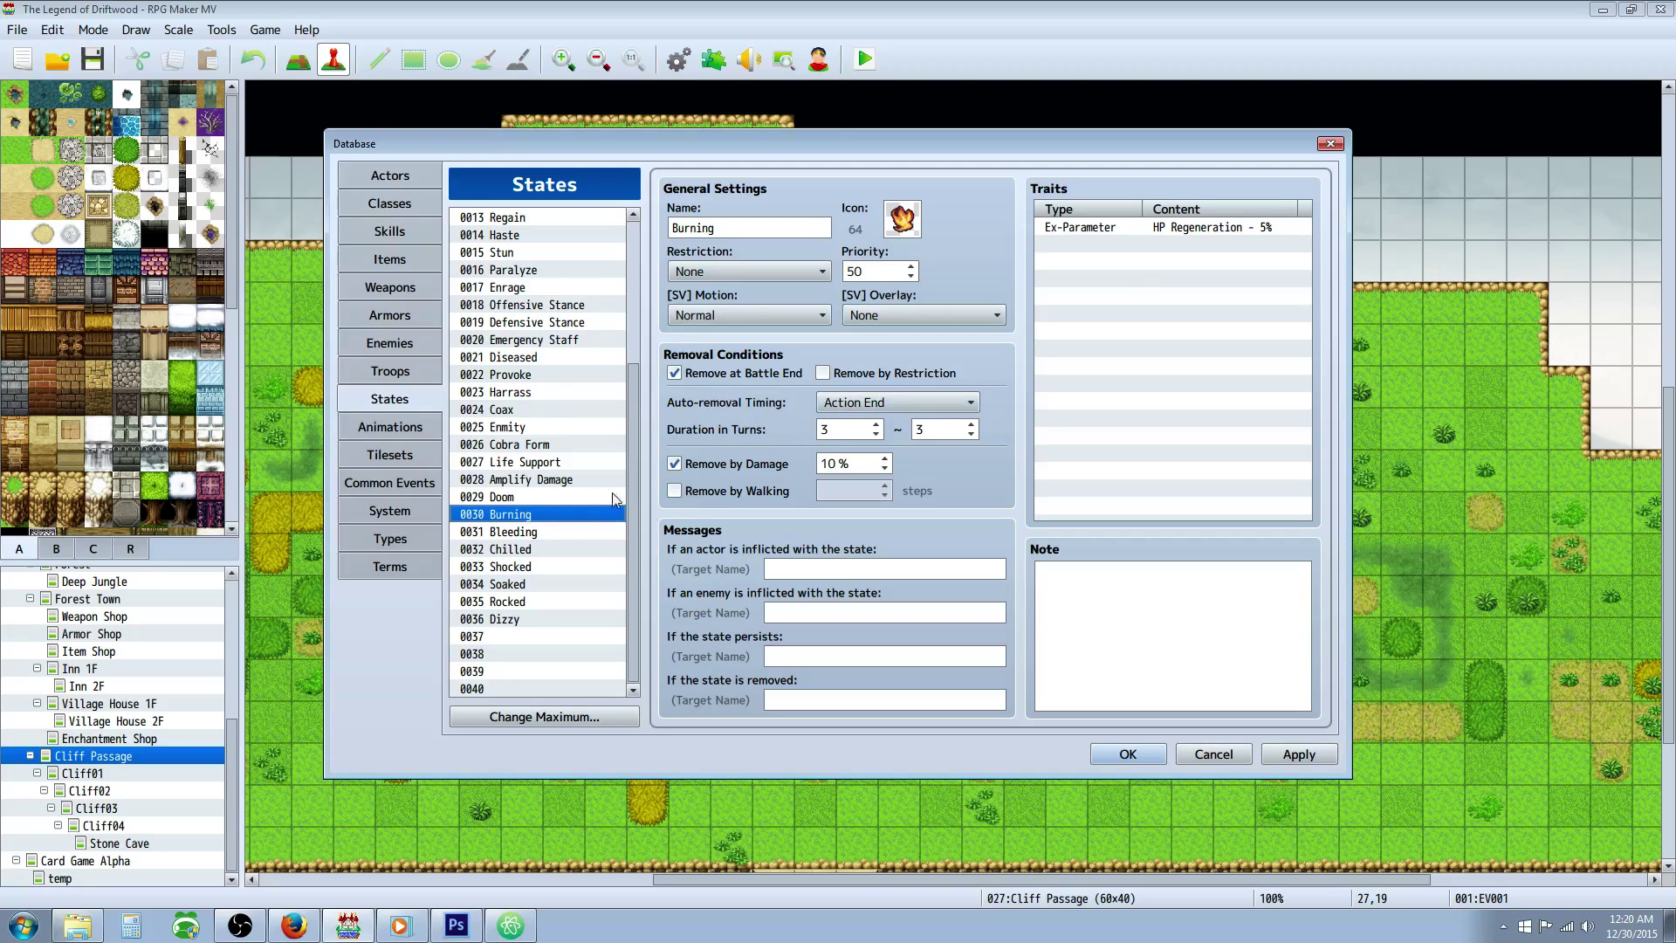
left_click(816, 429)
key("Tab")
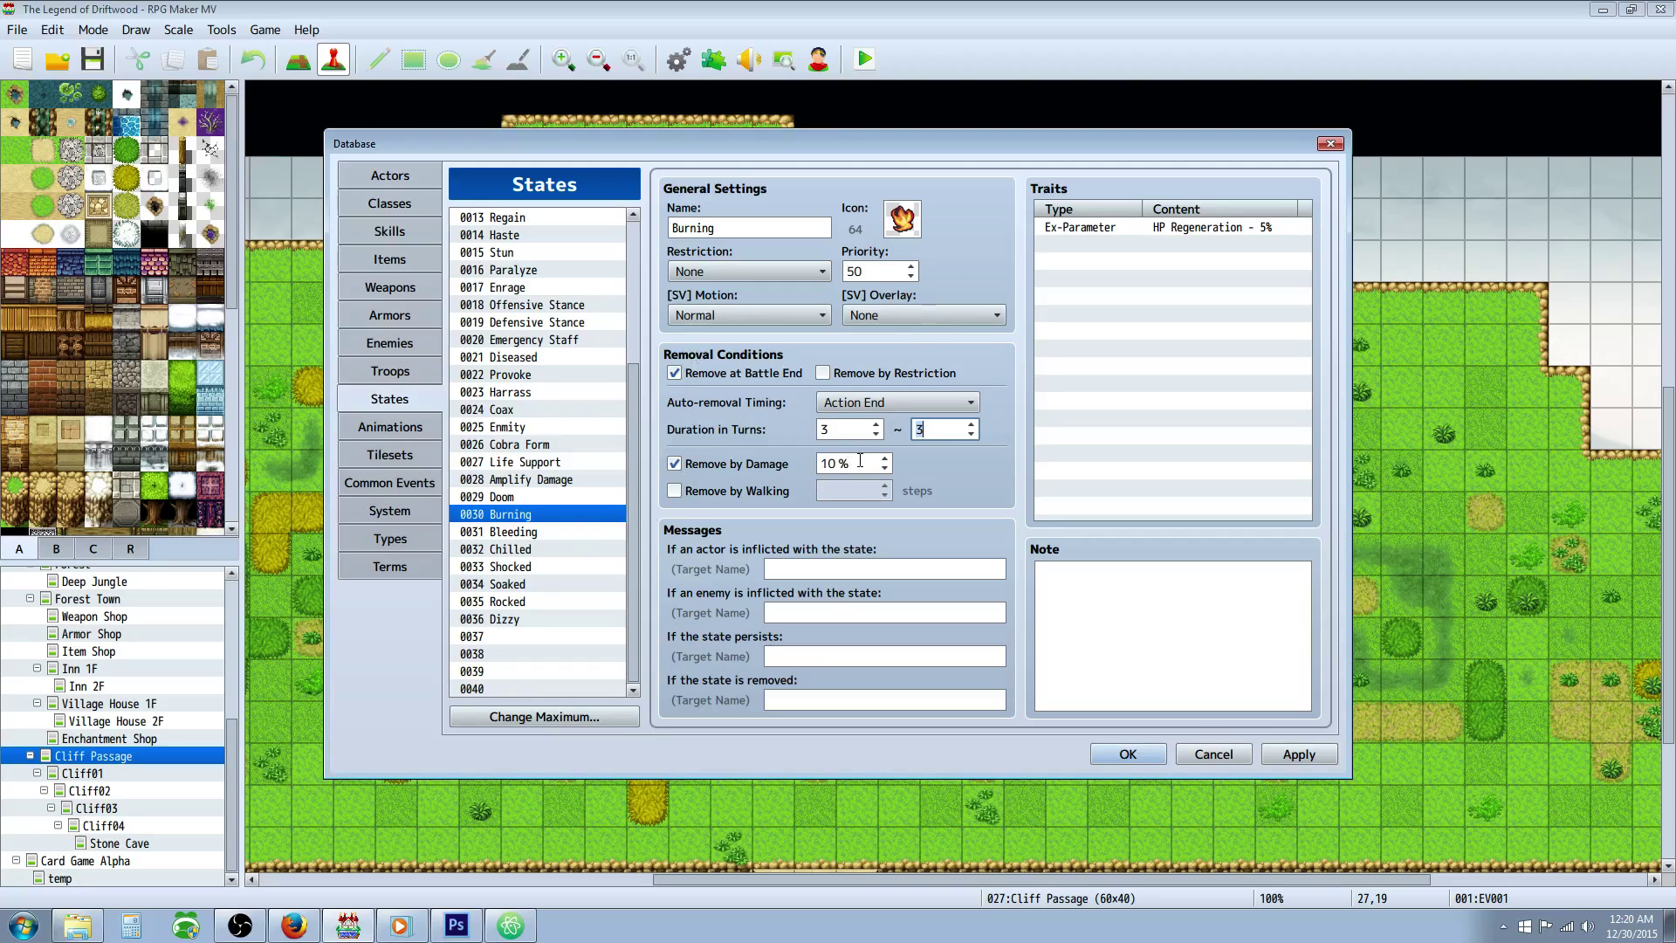
left_click(1154, 228)
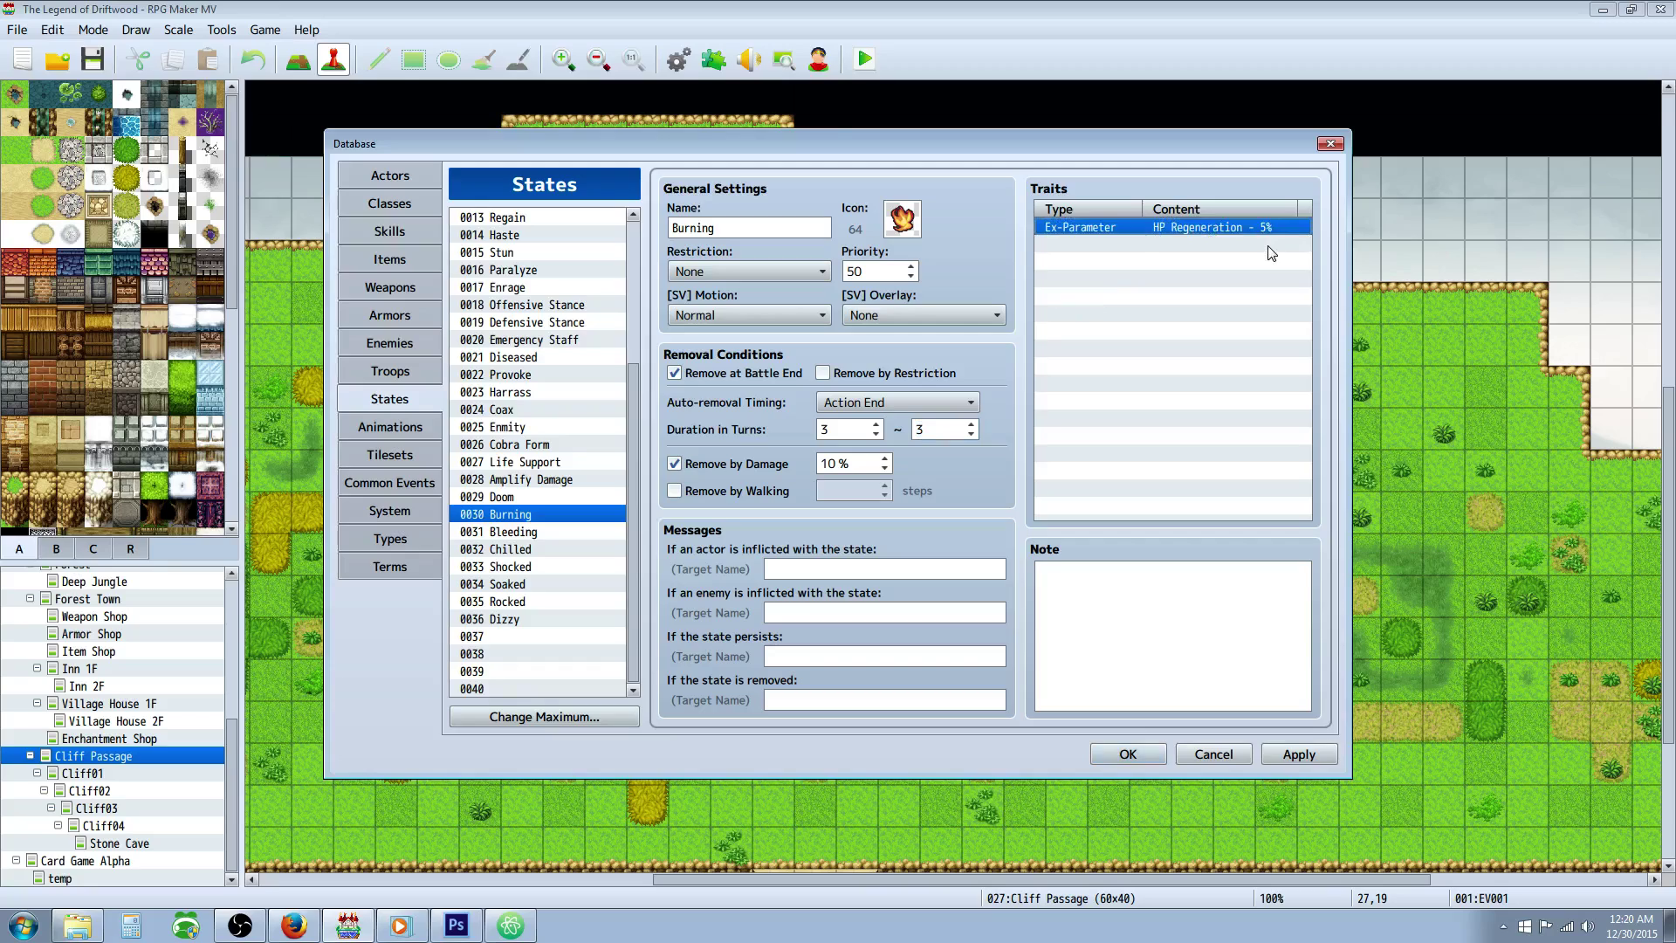
Compare the removal conditions and traits of the Chilled, Shocked, Soaked, Rocked and Dizzy states with those of Burning.
left_click(526, 549)
left_click(549, 515)
left_click(540, 550)
left_click(538, 566)
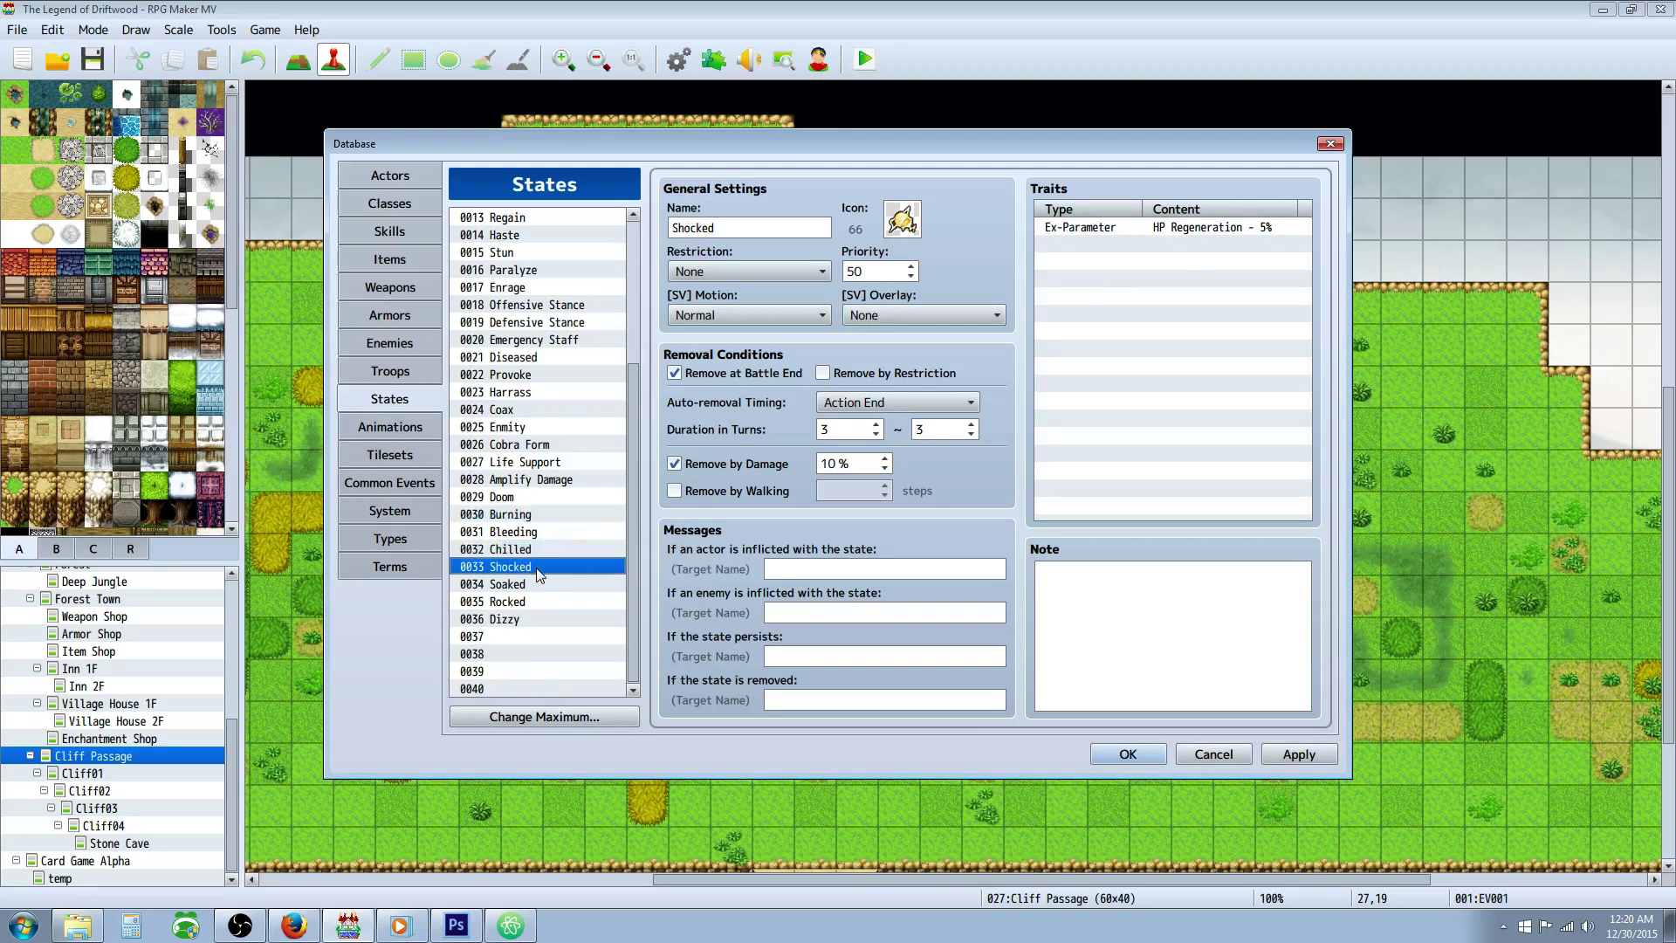
left_click(530, 584)
left_click(529, 601)
left_click(526, 619)
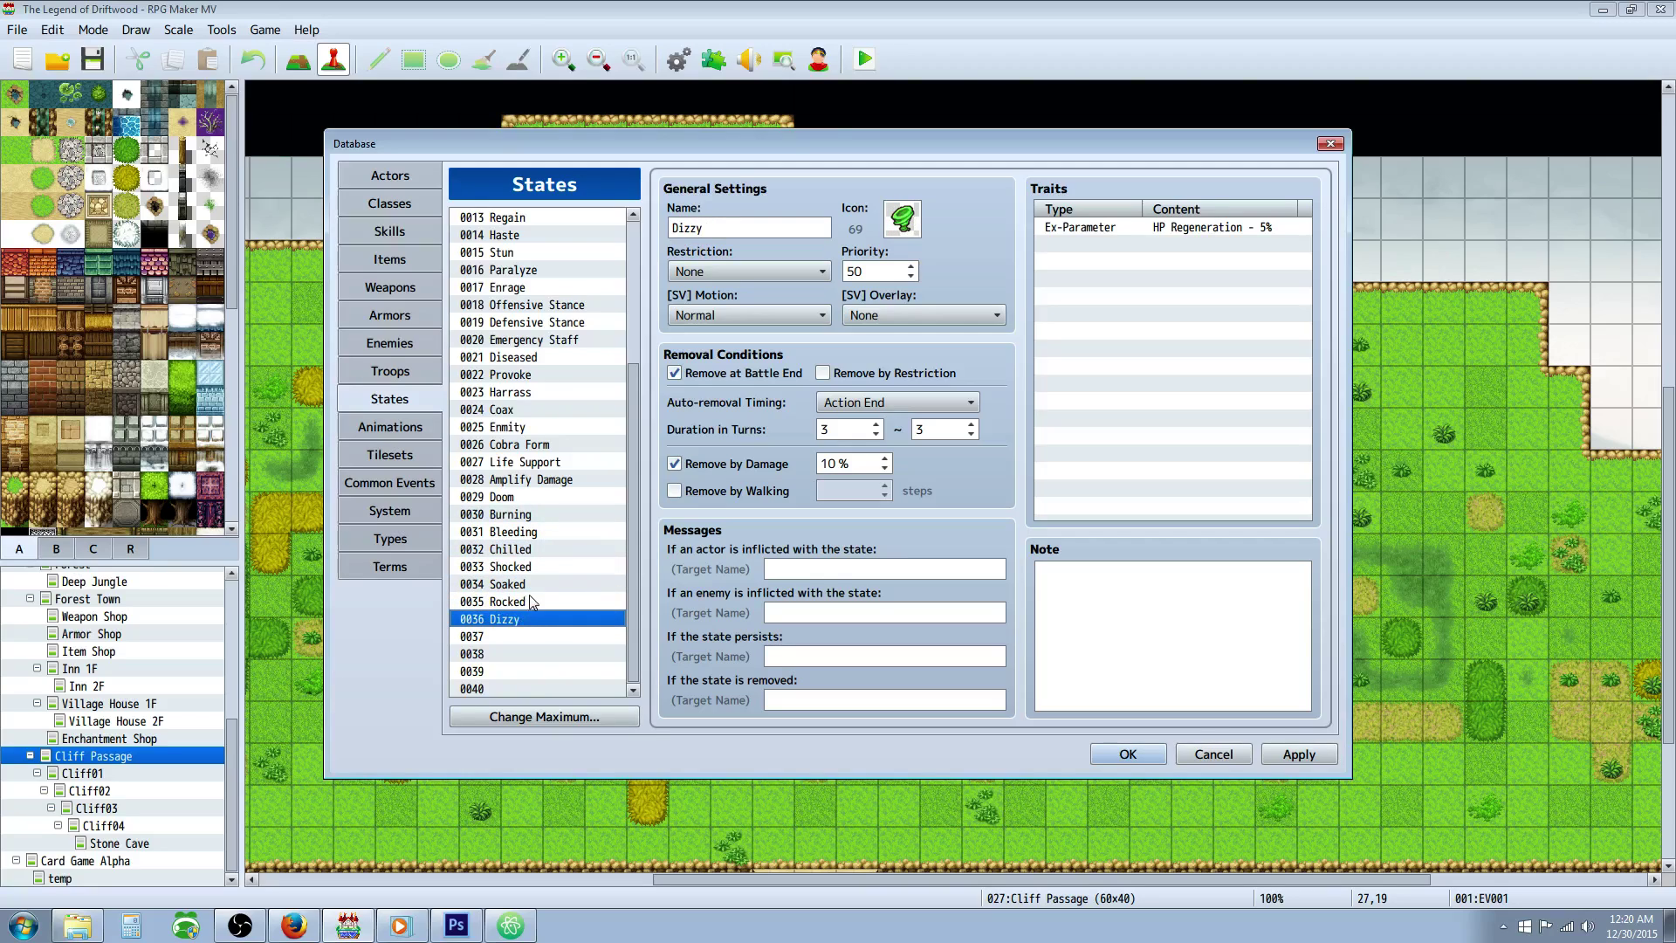
left_click(531, 600)
left_click(533, 586)
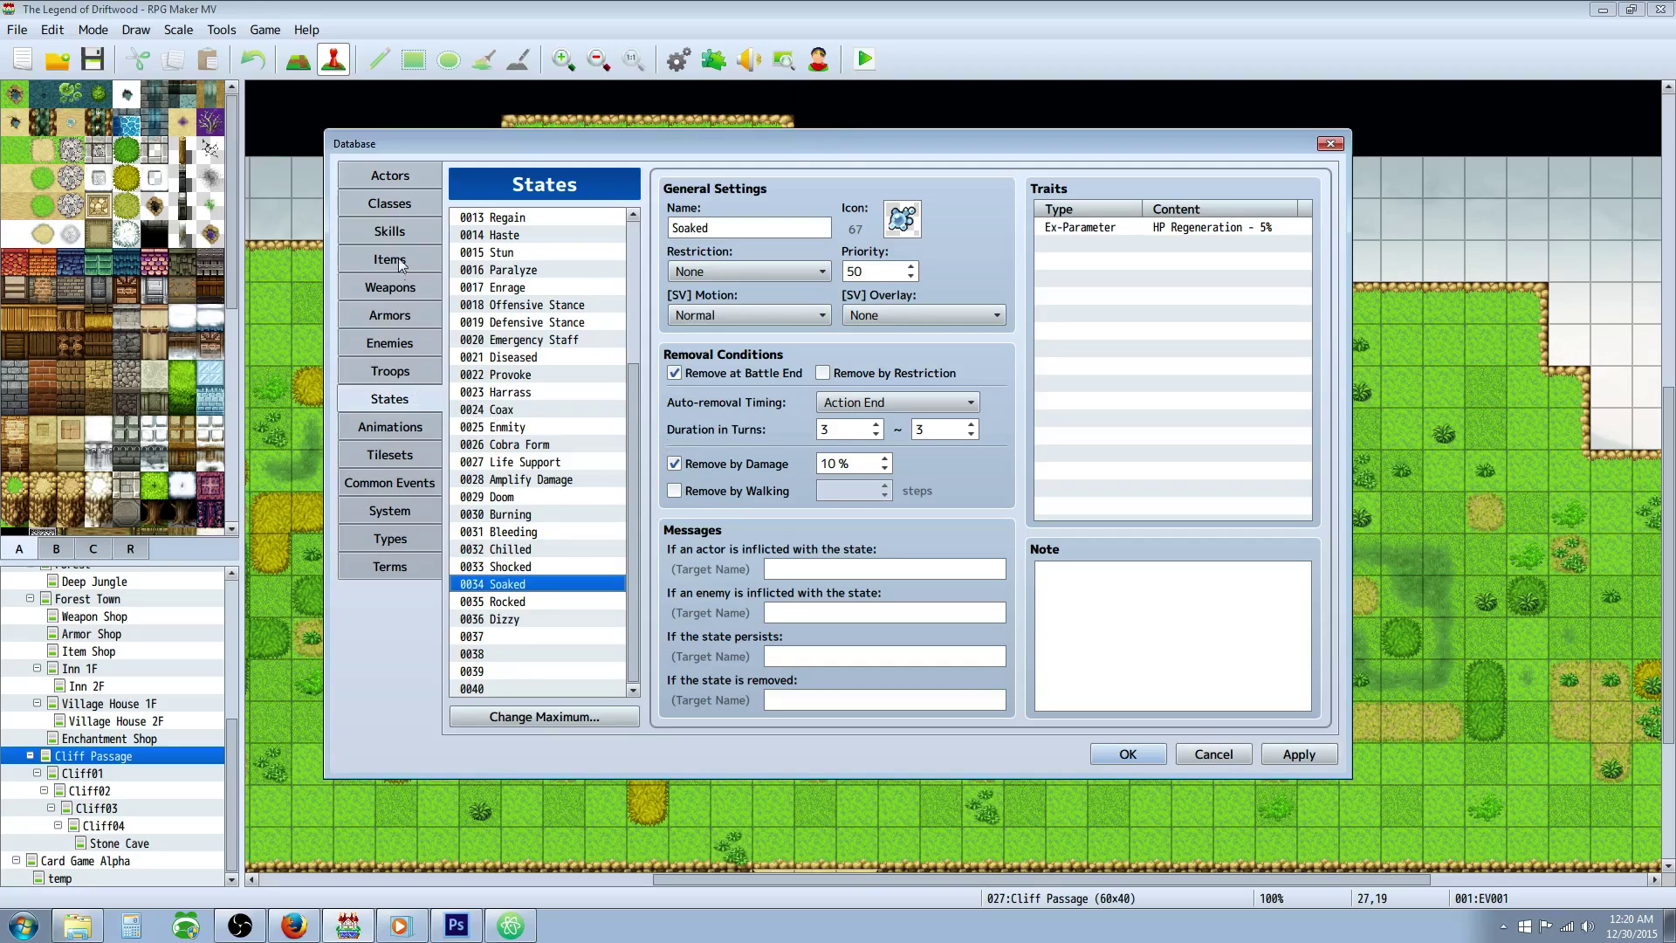
Return to Flame Shot in the skills database, try an Add State effect with Burning at 100%, and discard it.
left_click(412, 365)
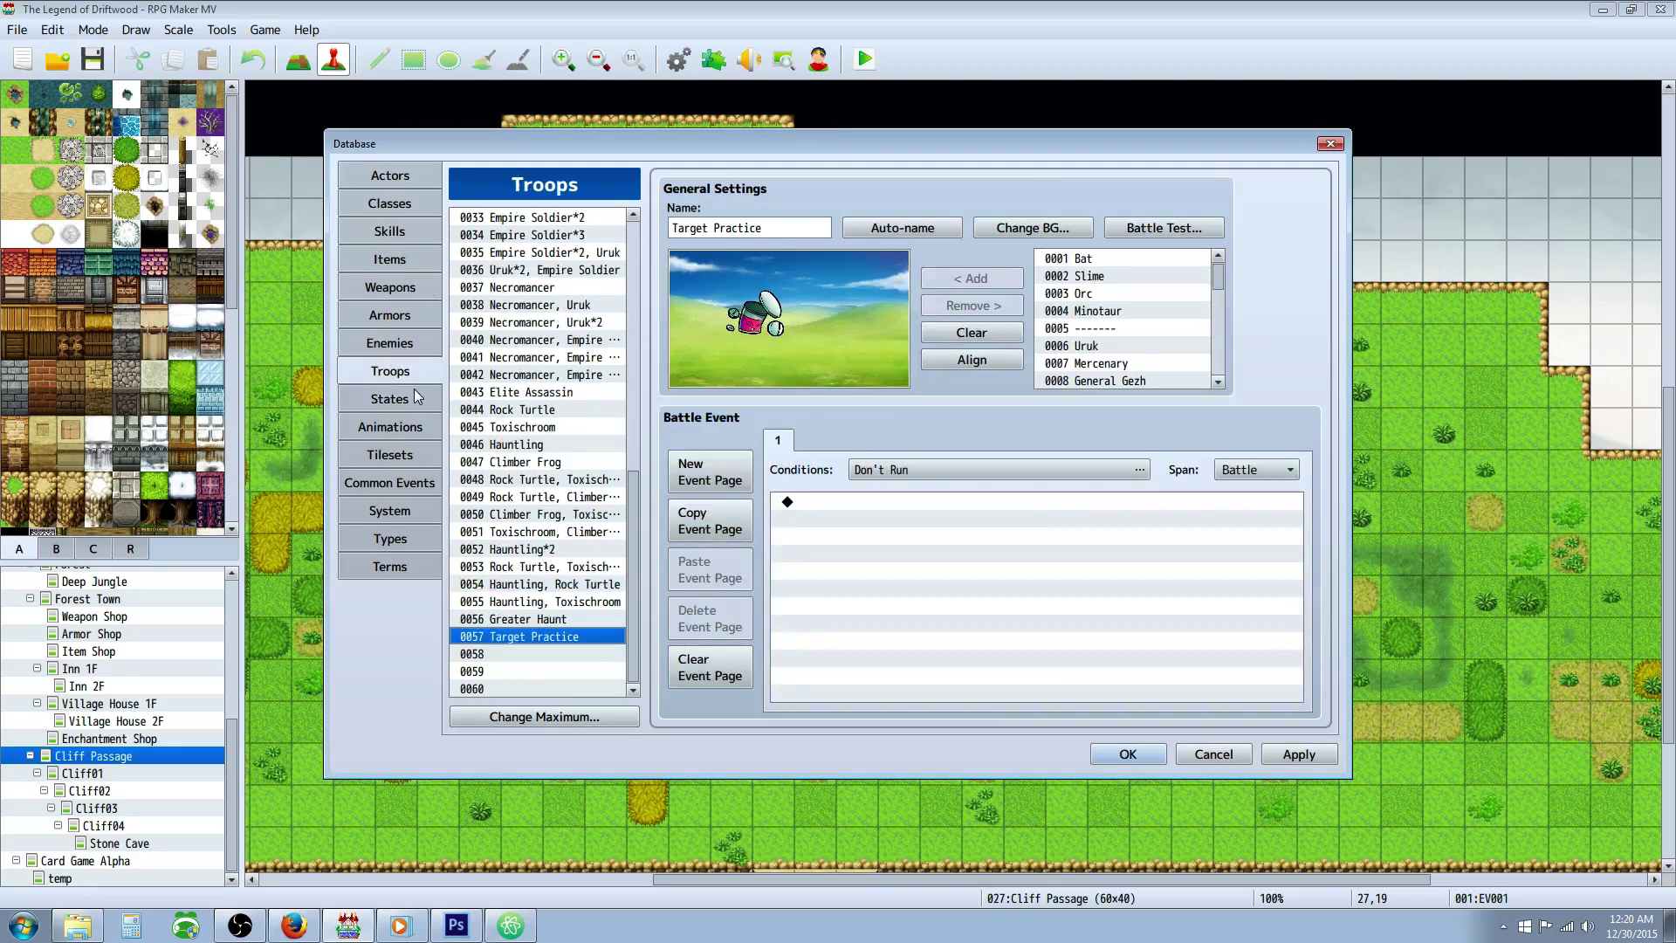
left_click(417, 397)
left_click(411, 232)
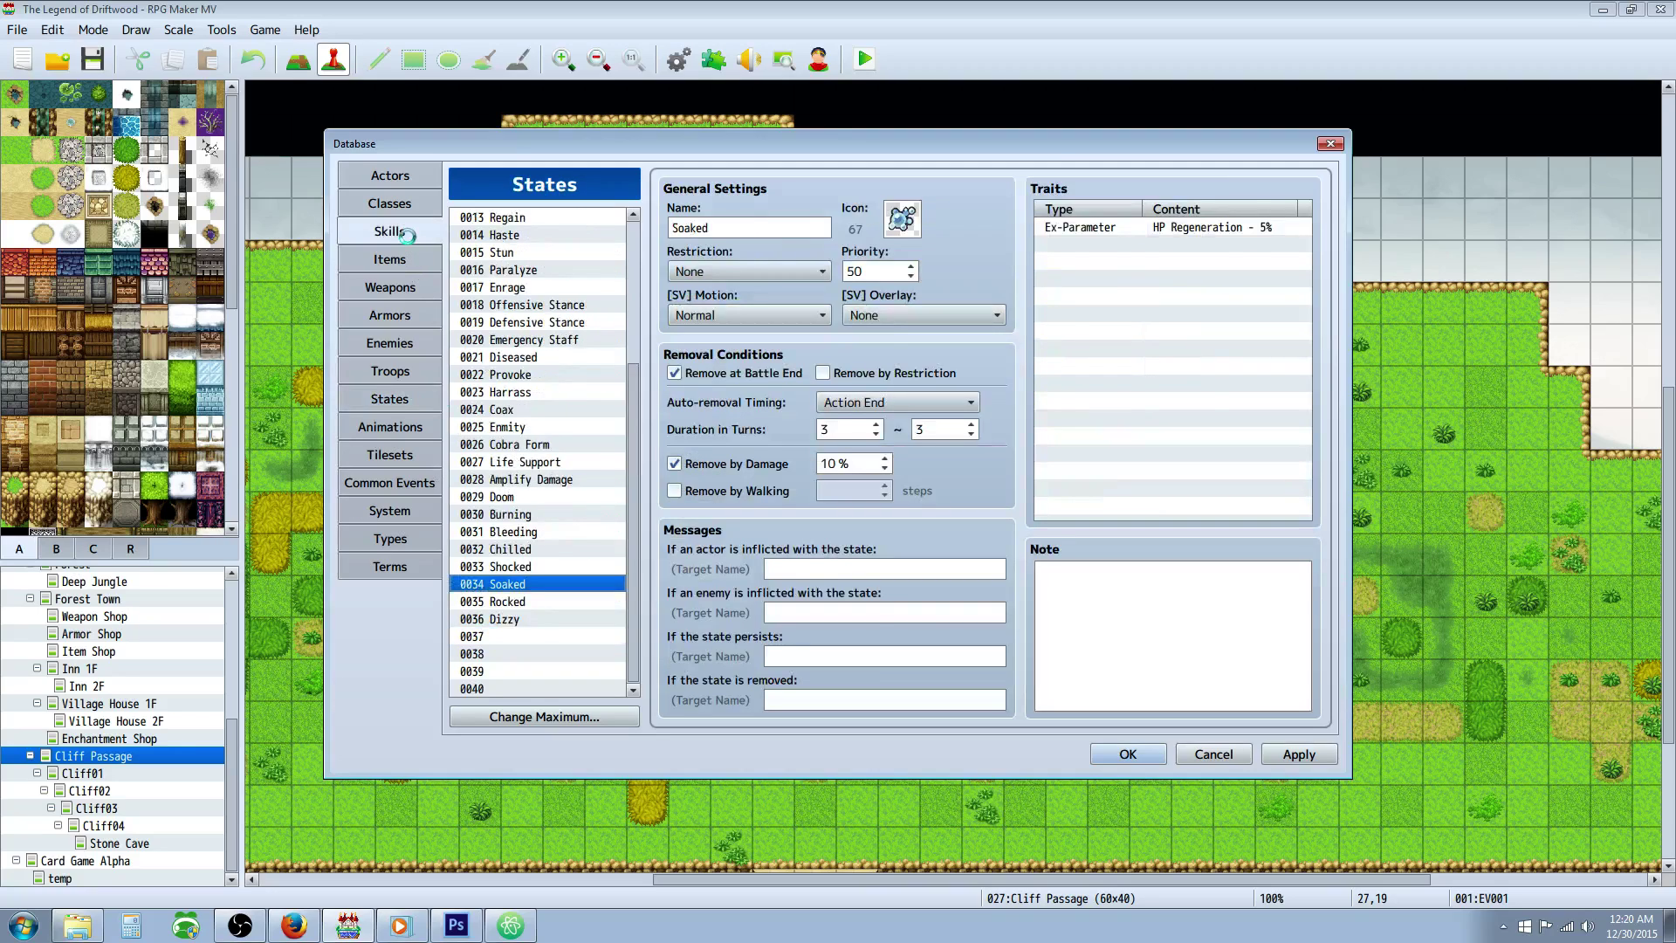
left_click(1080, 410)
right_click(1081, 410)
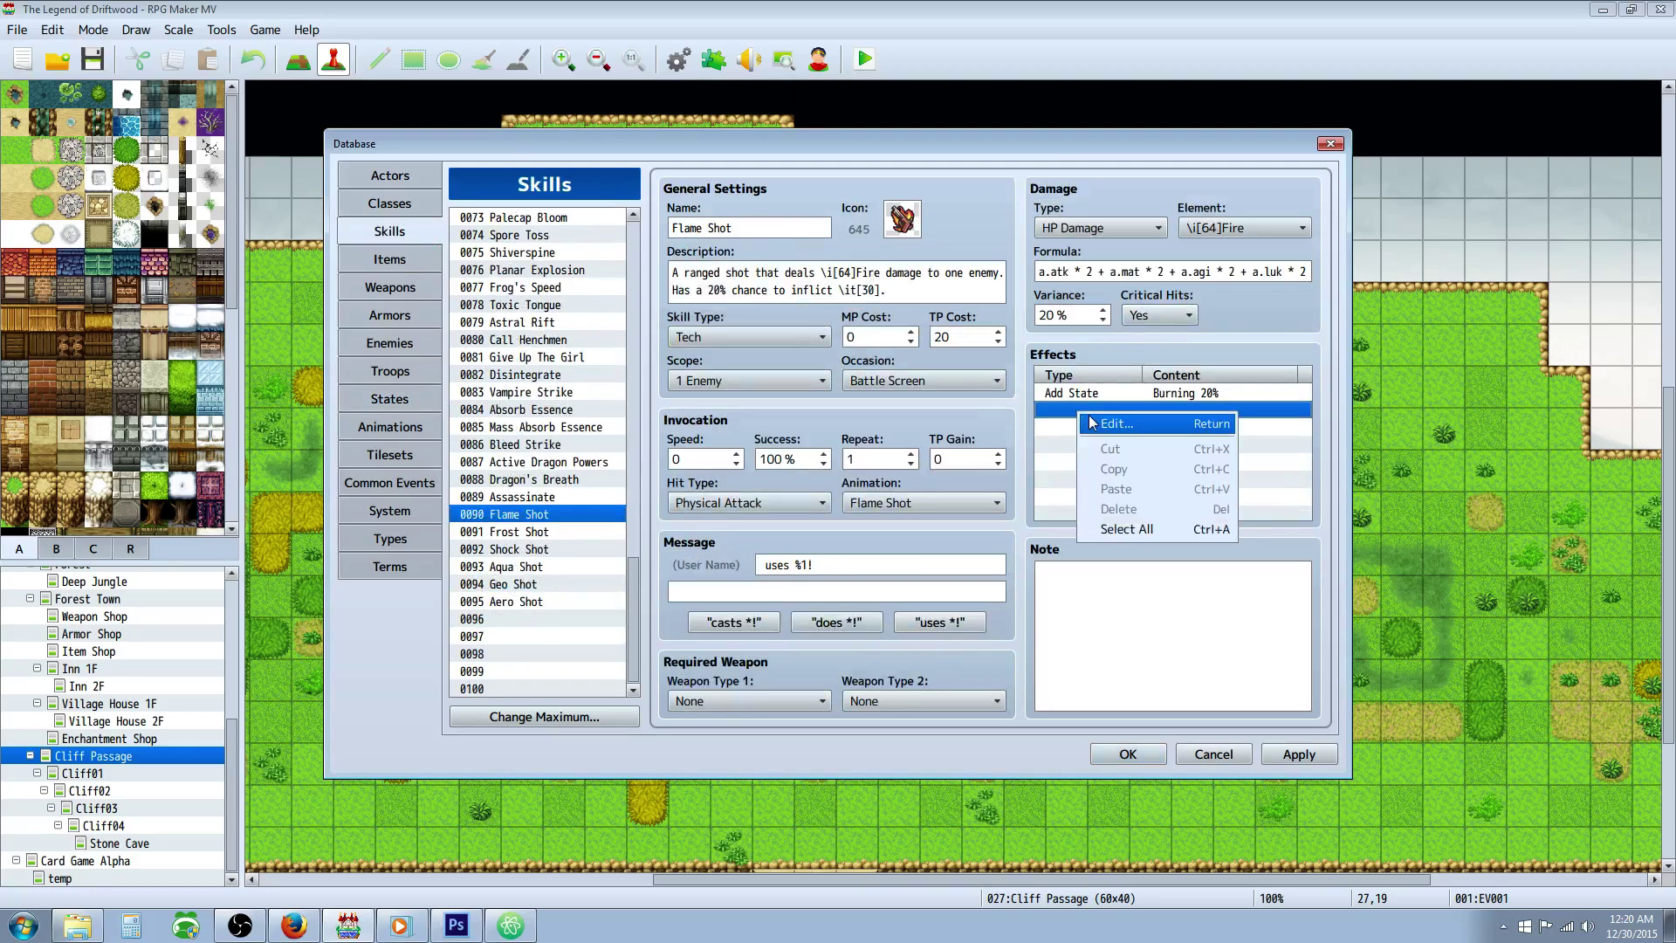
left_click(1091, 419)
left_click(1126, 339)
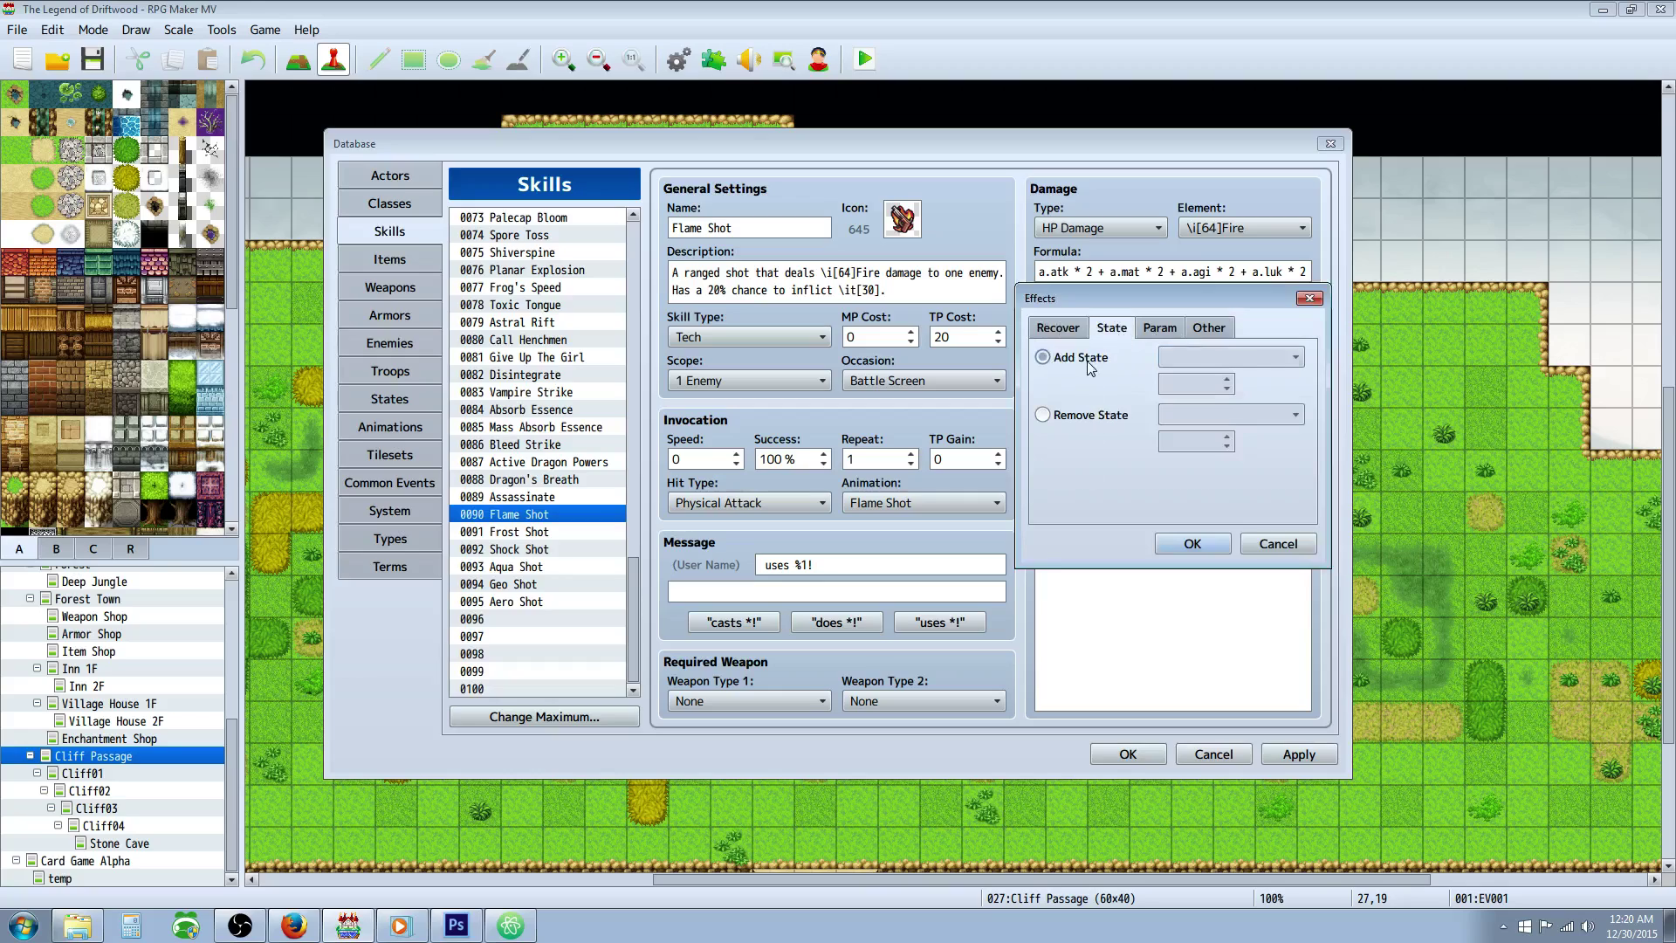
left_click(1181, 358)
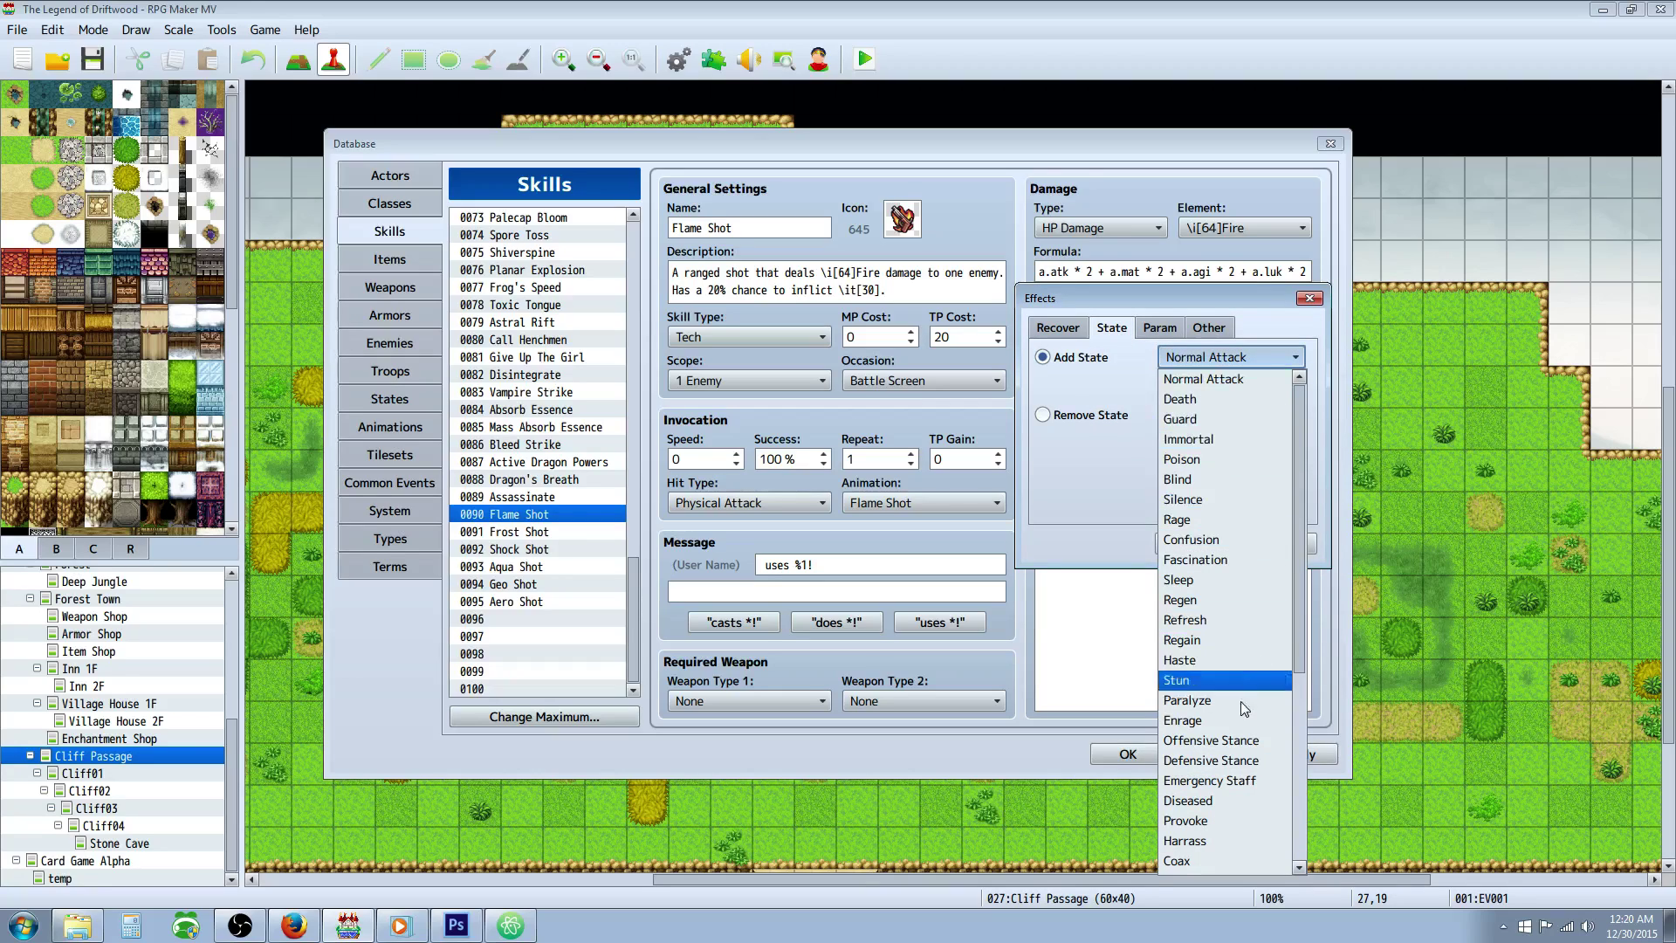
scroll(1264, 779, "down", 3)
scroll(1264, 779, "down", 3)
left_click(1204, 668)
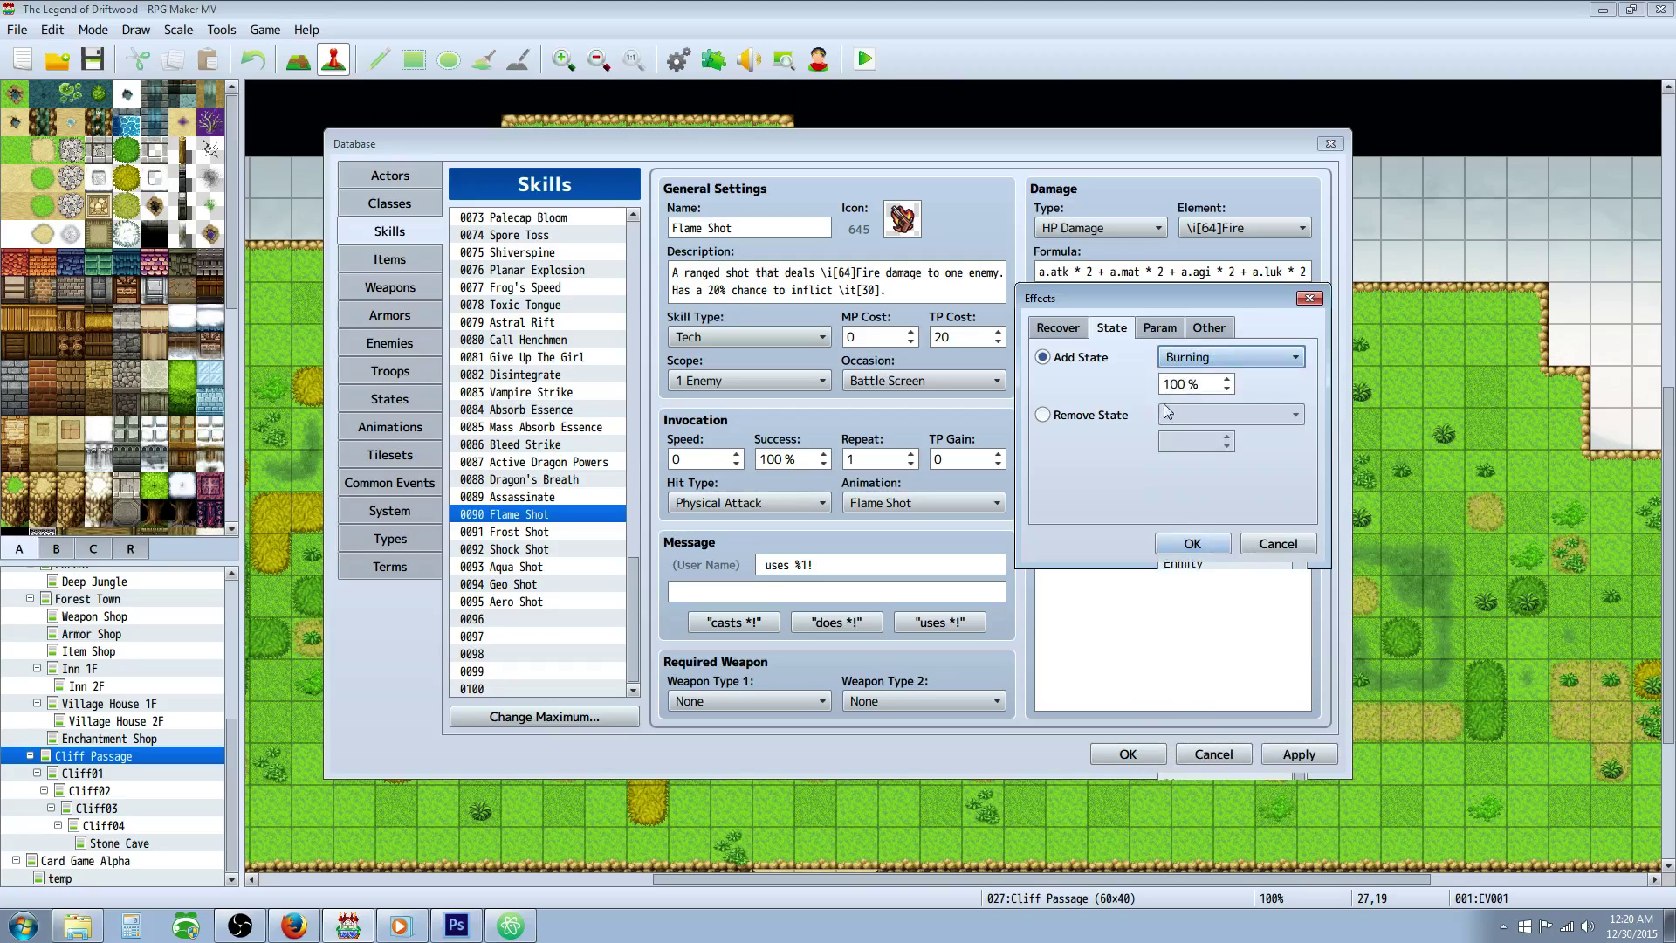
left_click(1280, 544)
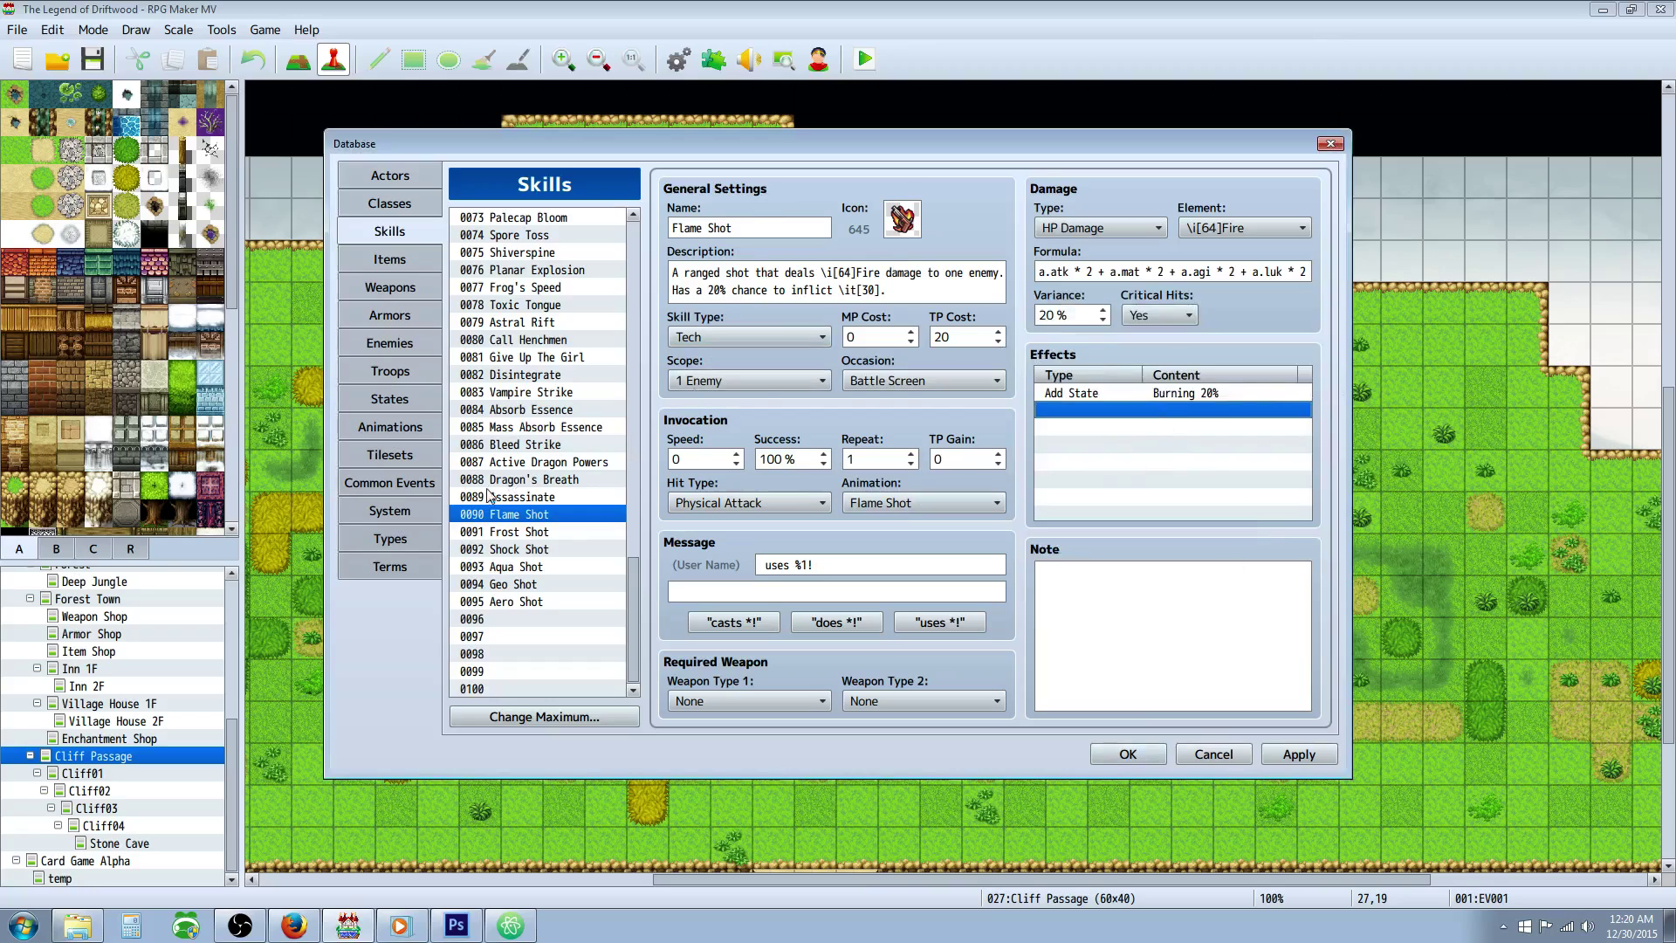
View Flame Shot's icon in the icon set and examine the icon and state codes in its description.
double_click(903, 220)
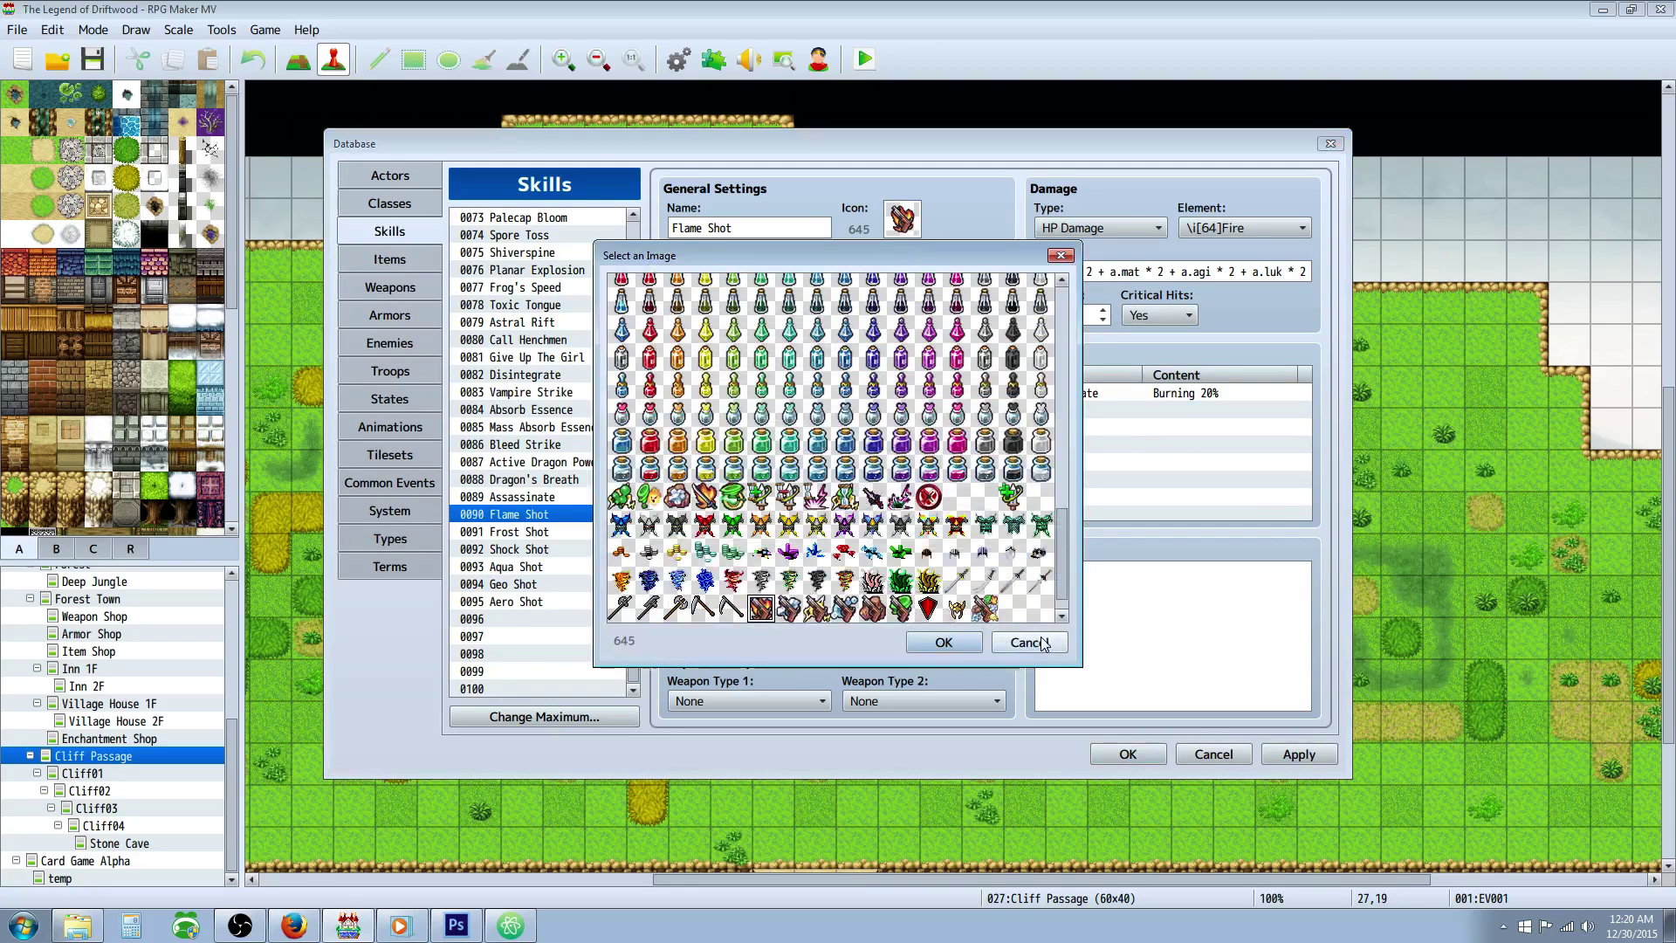
left_click(1026, 642)
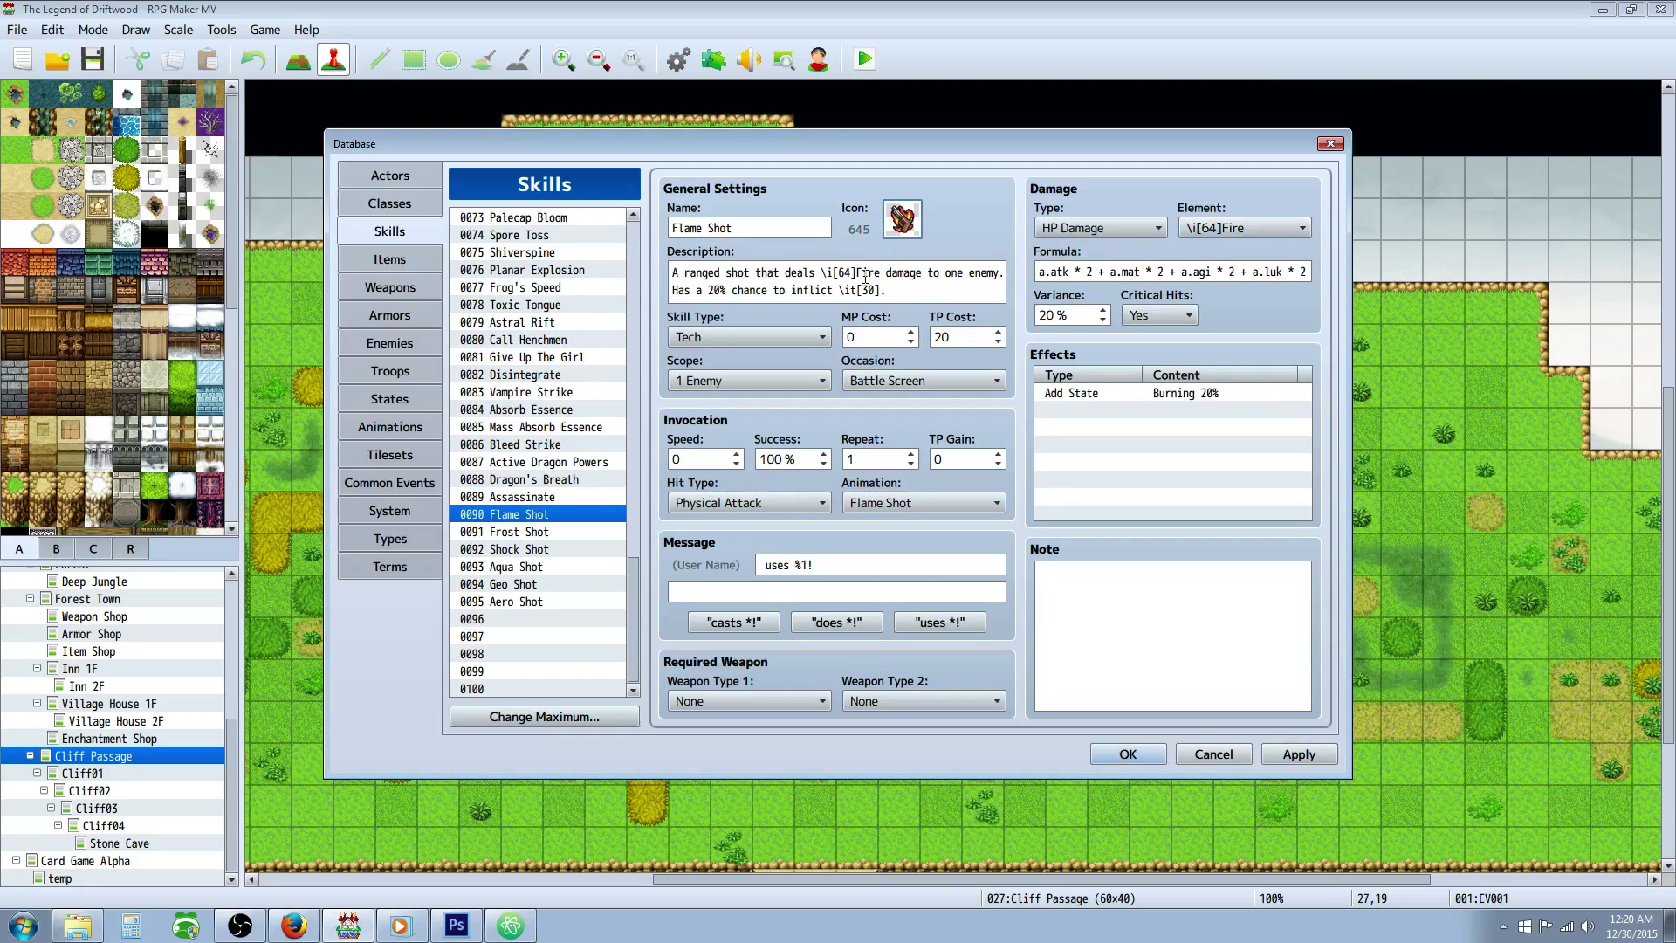
left_click_drag(867, 271, 882, 288)
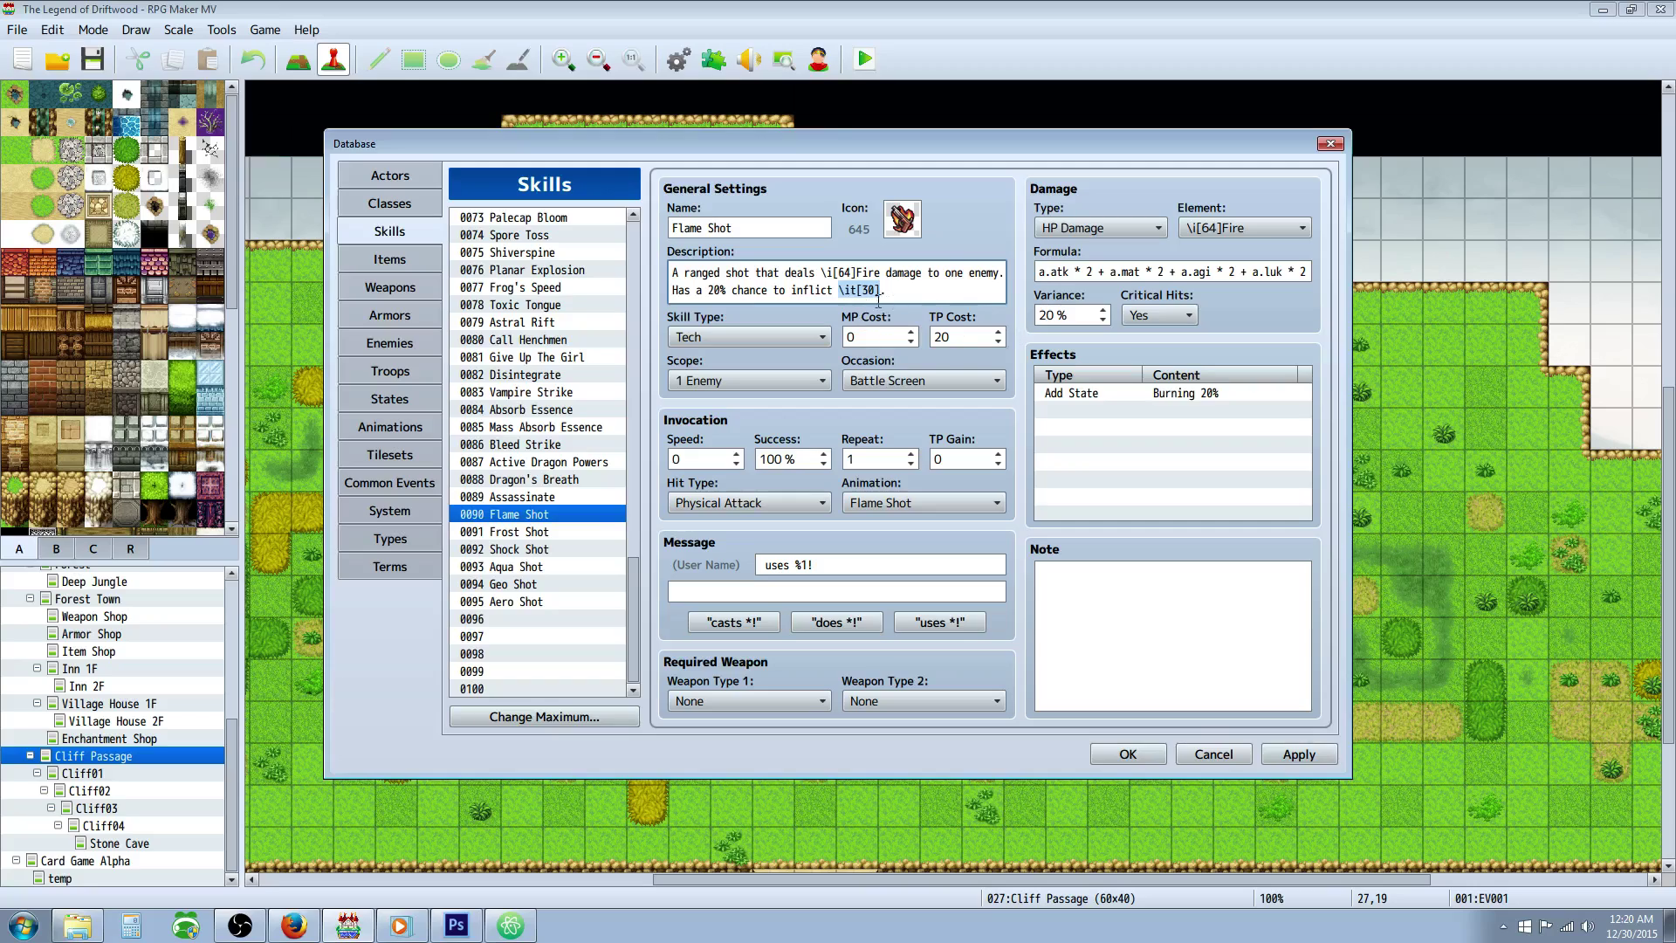
left_click_drag(886, 290, 844, 290)
Check the Burning state's database entry against Flame Shot's description code, and view Aero Shot's settings.
left_click(411, 398)
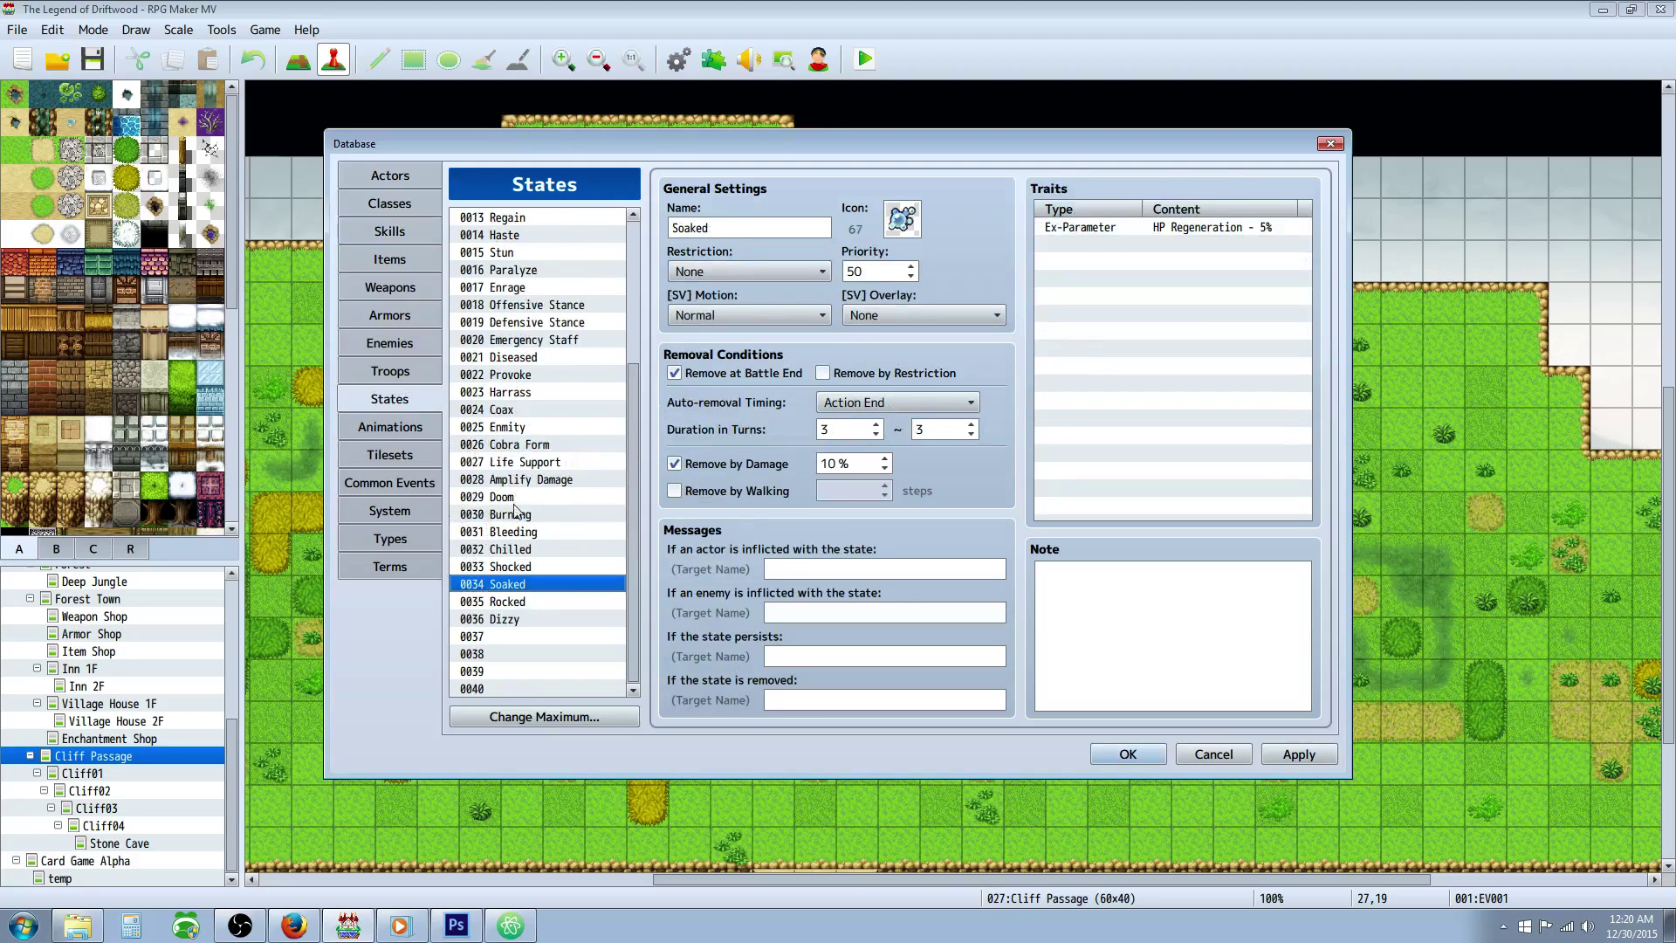
left_click(499, 515)
left_click(405, 233)
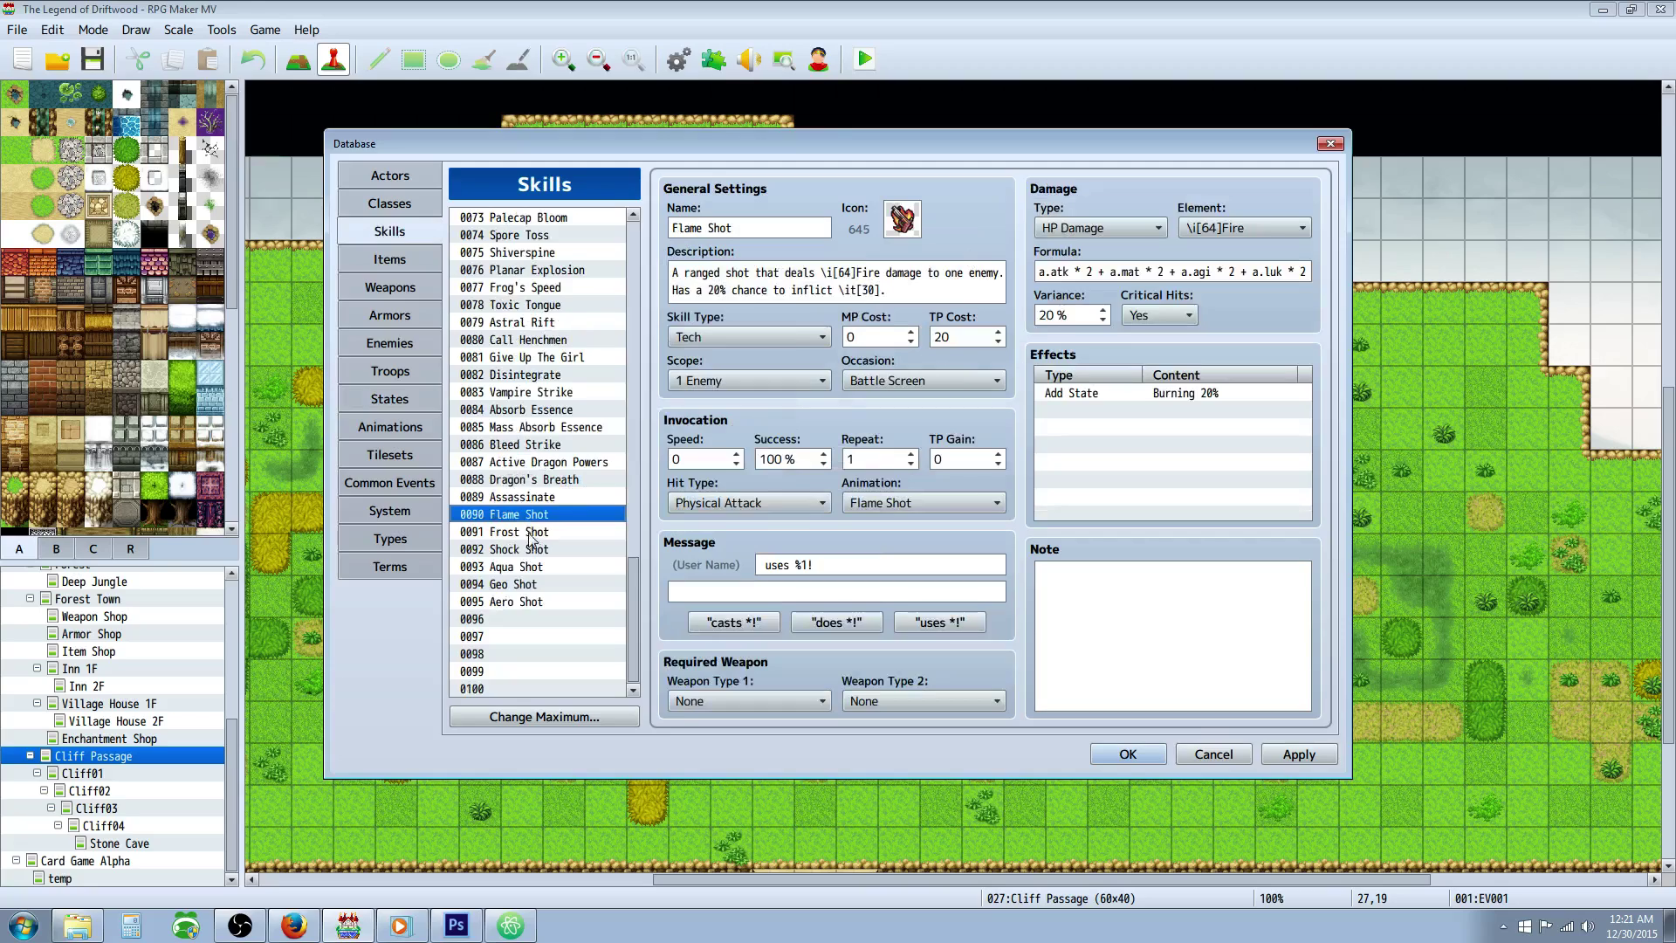
left_click(524, 603)
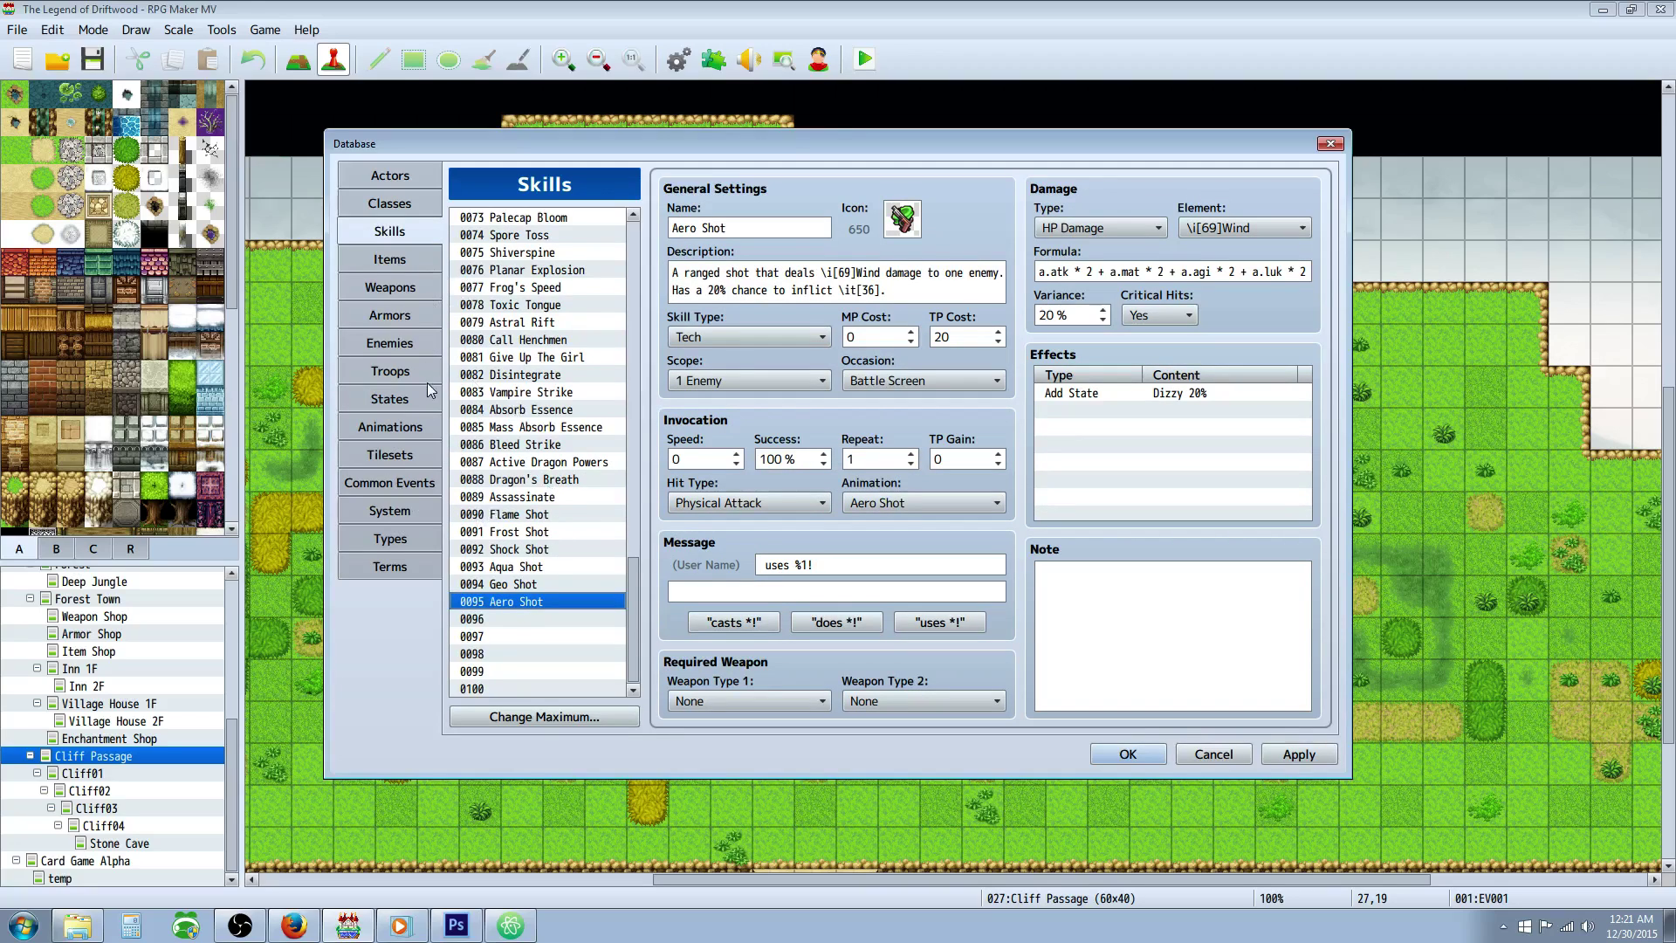
Examine the Elemental Pistol's weapon settings and the Weapon Unleash notetag for Flame Shot.
left_click(390, 287)
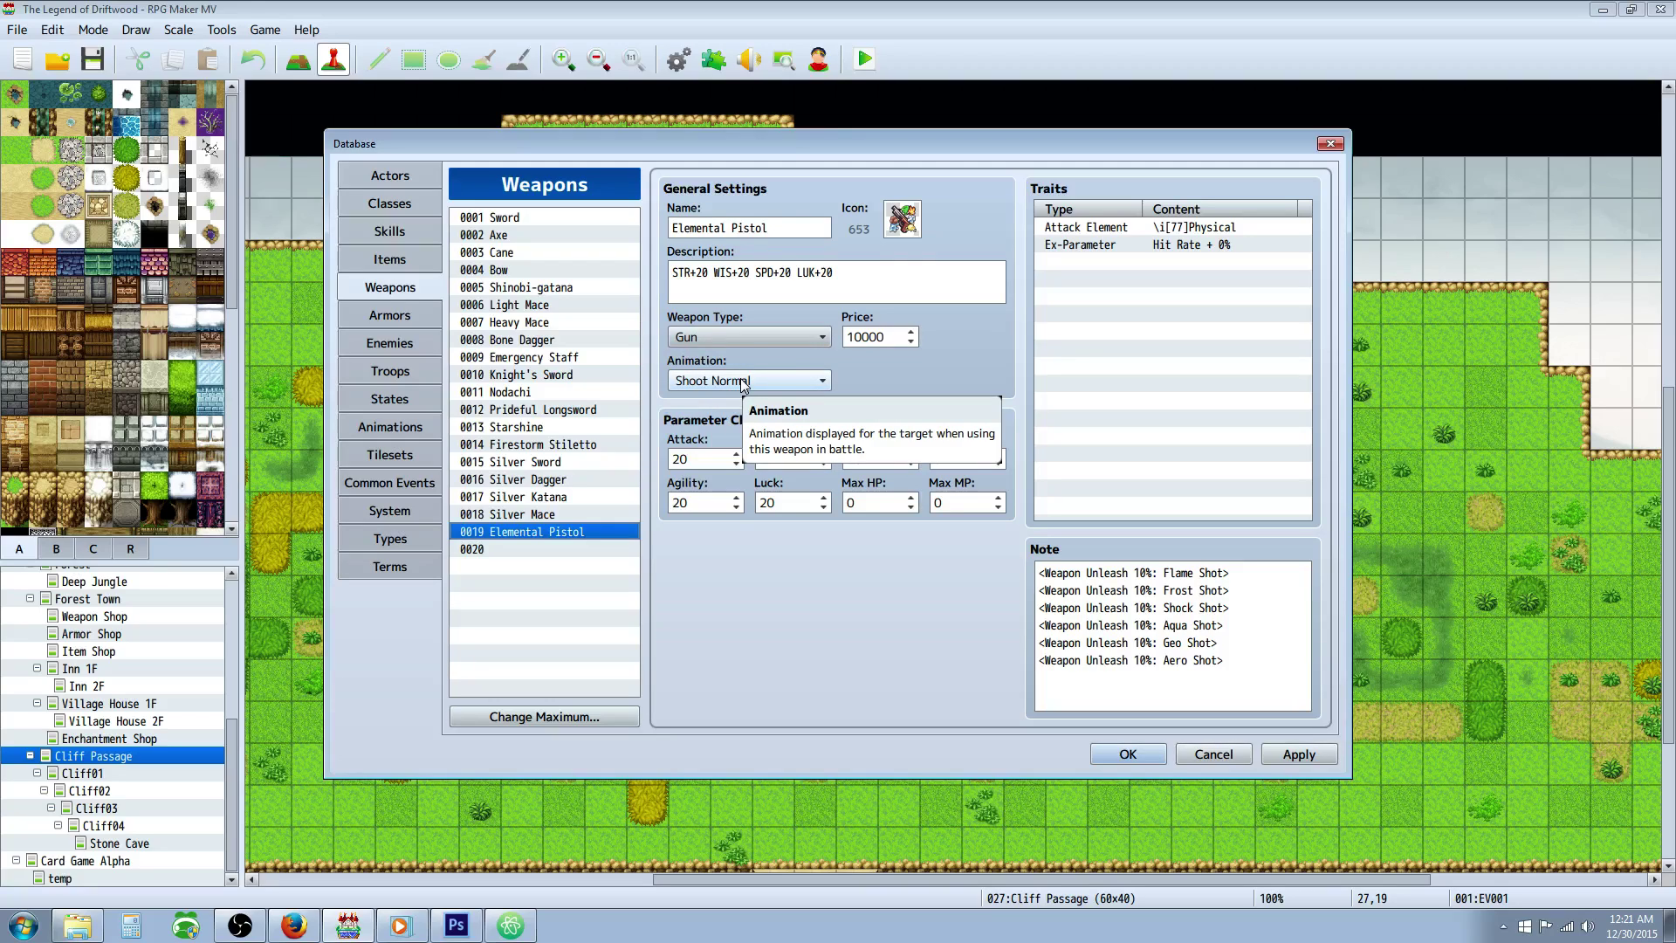
left_click_drag(1250, 573, 1045, 576)
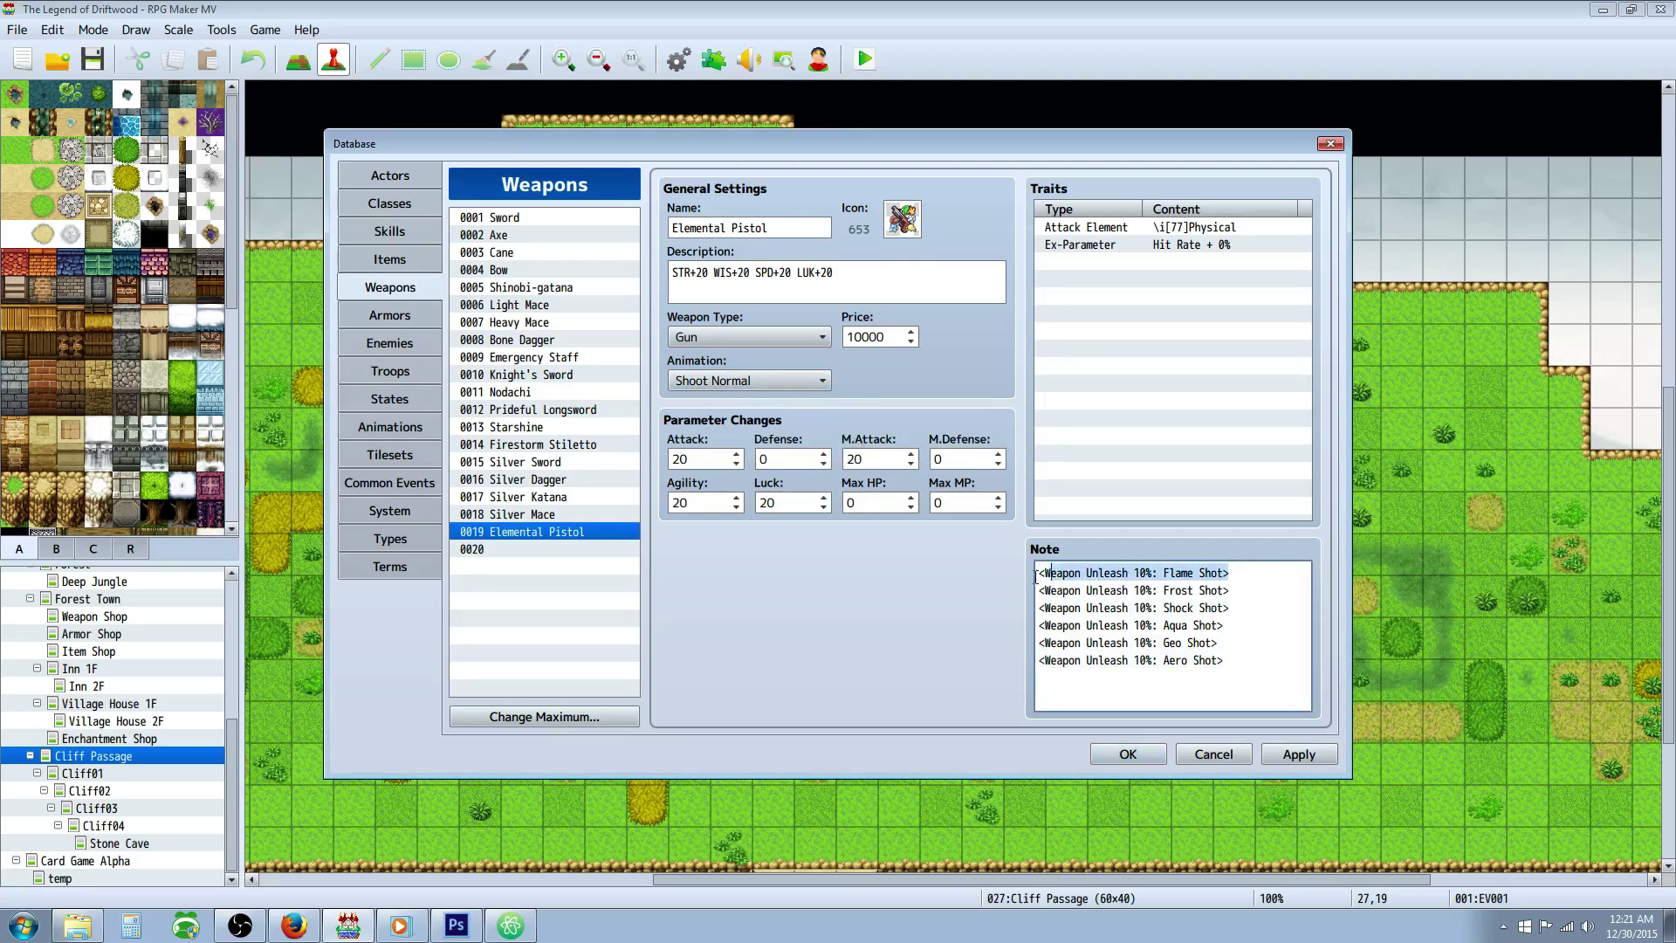
left_click_drag(1267, 571, 1041, 576)
left_click(1218, 622)
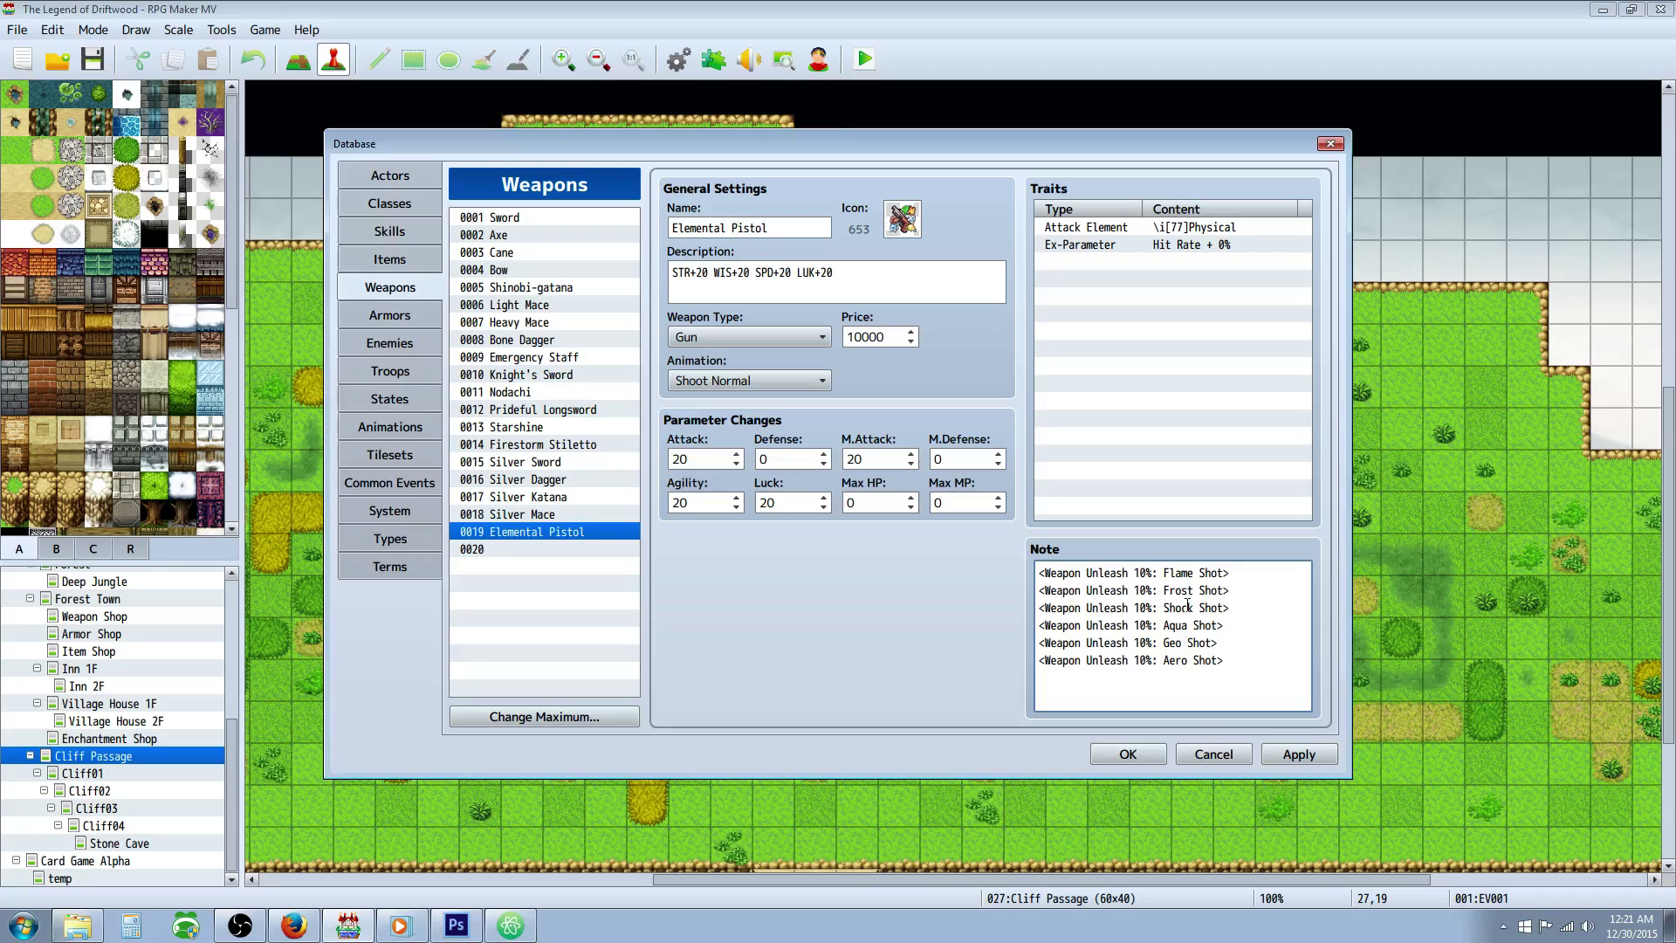
left_click_drag(1247, 657, 1154, 572)
left_click(1095, 569)
left_click_drag(1165, 573, 1037, 571)
left_click(1227, 570)
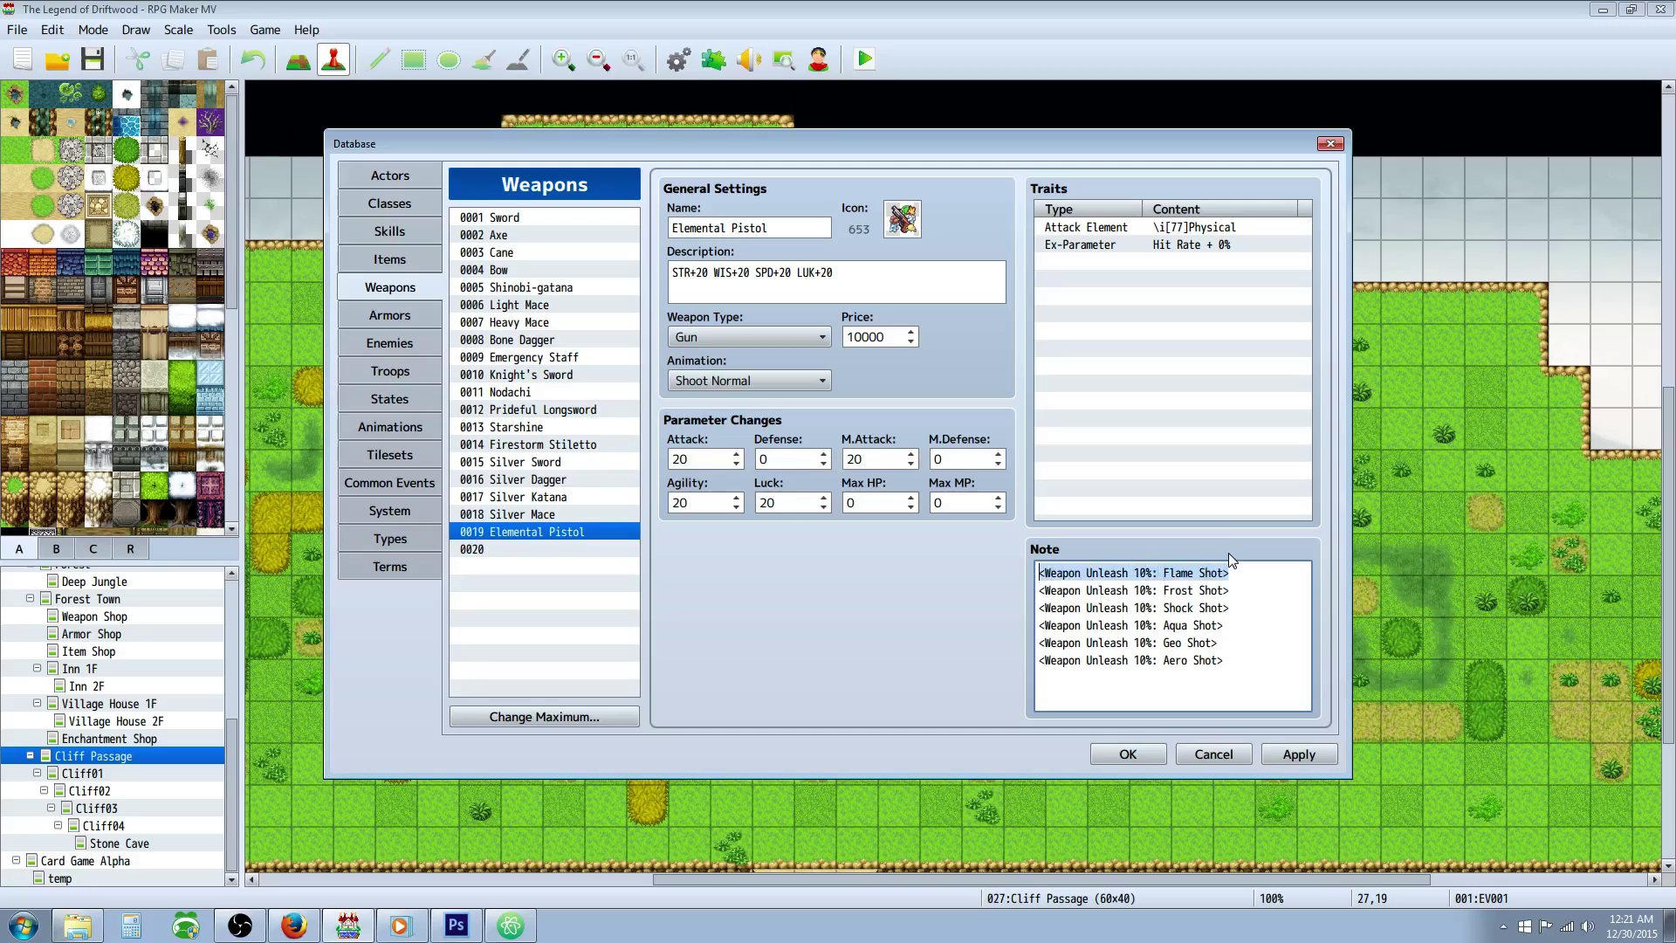
Compare the Elemental Pistol's Weapon Unleash notetags for Frost Shot through Aero Shot.
triple_click(1065, 591)
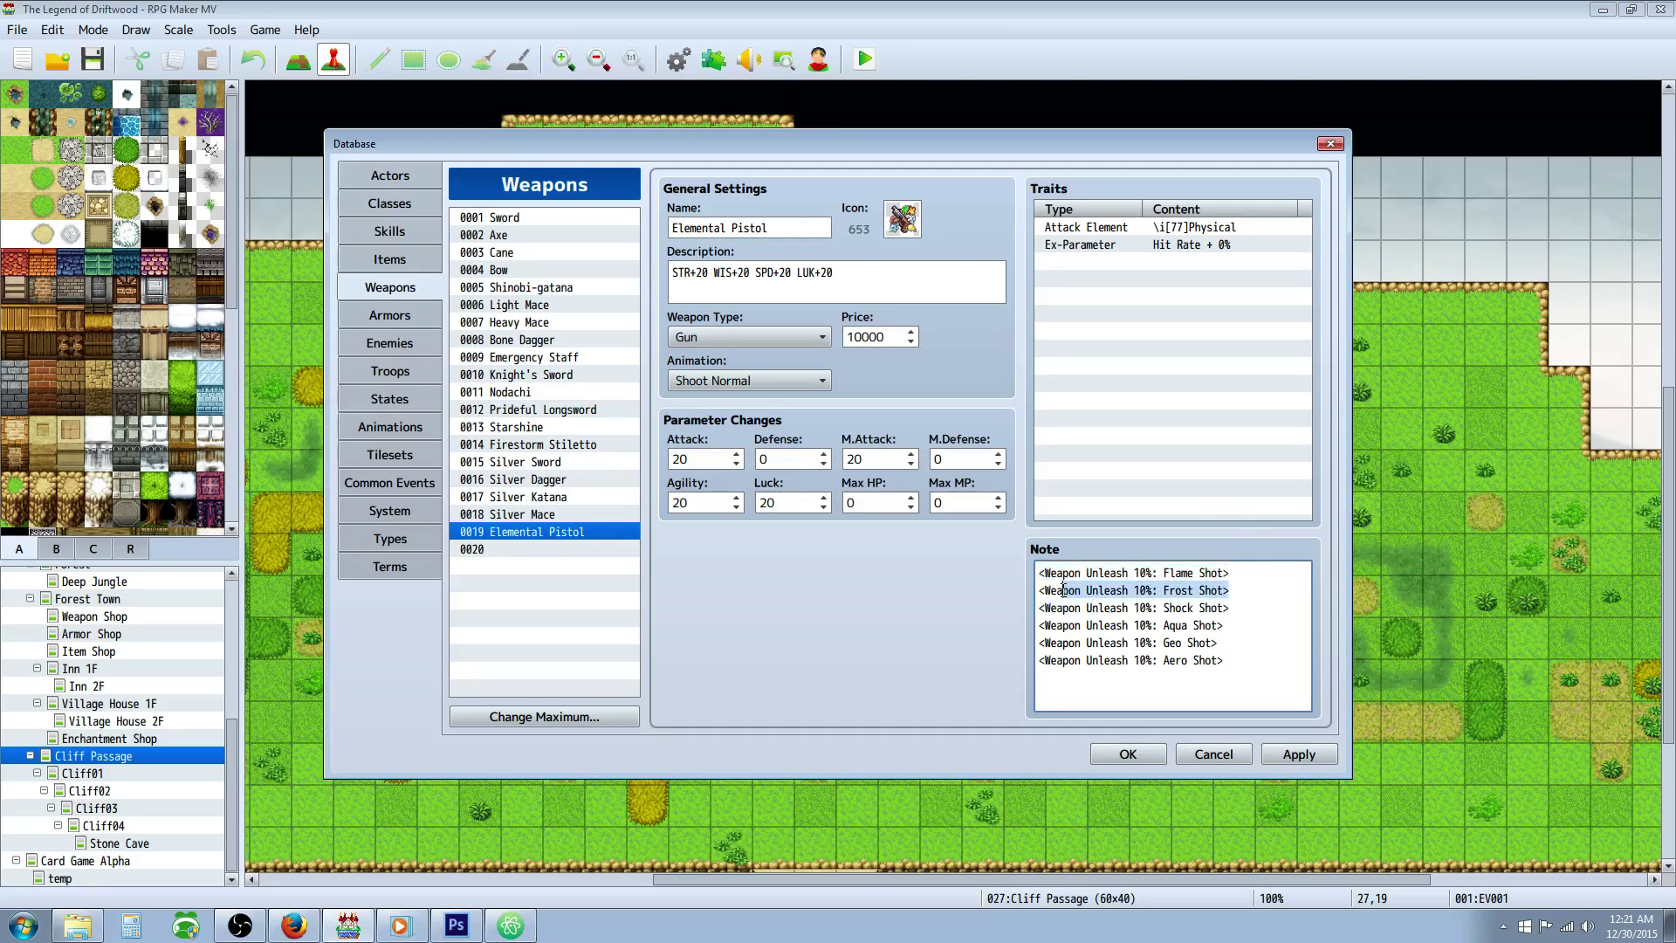
left_click(1165, 602)
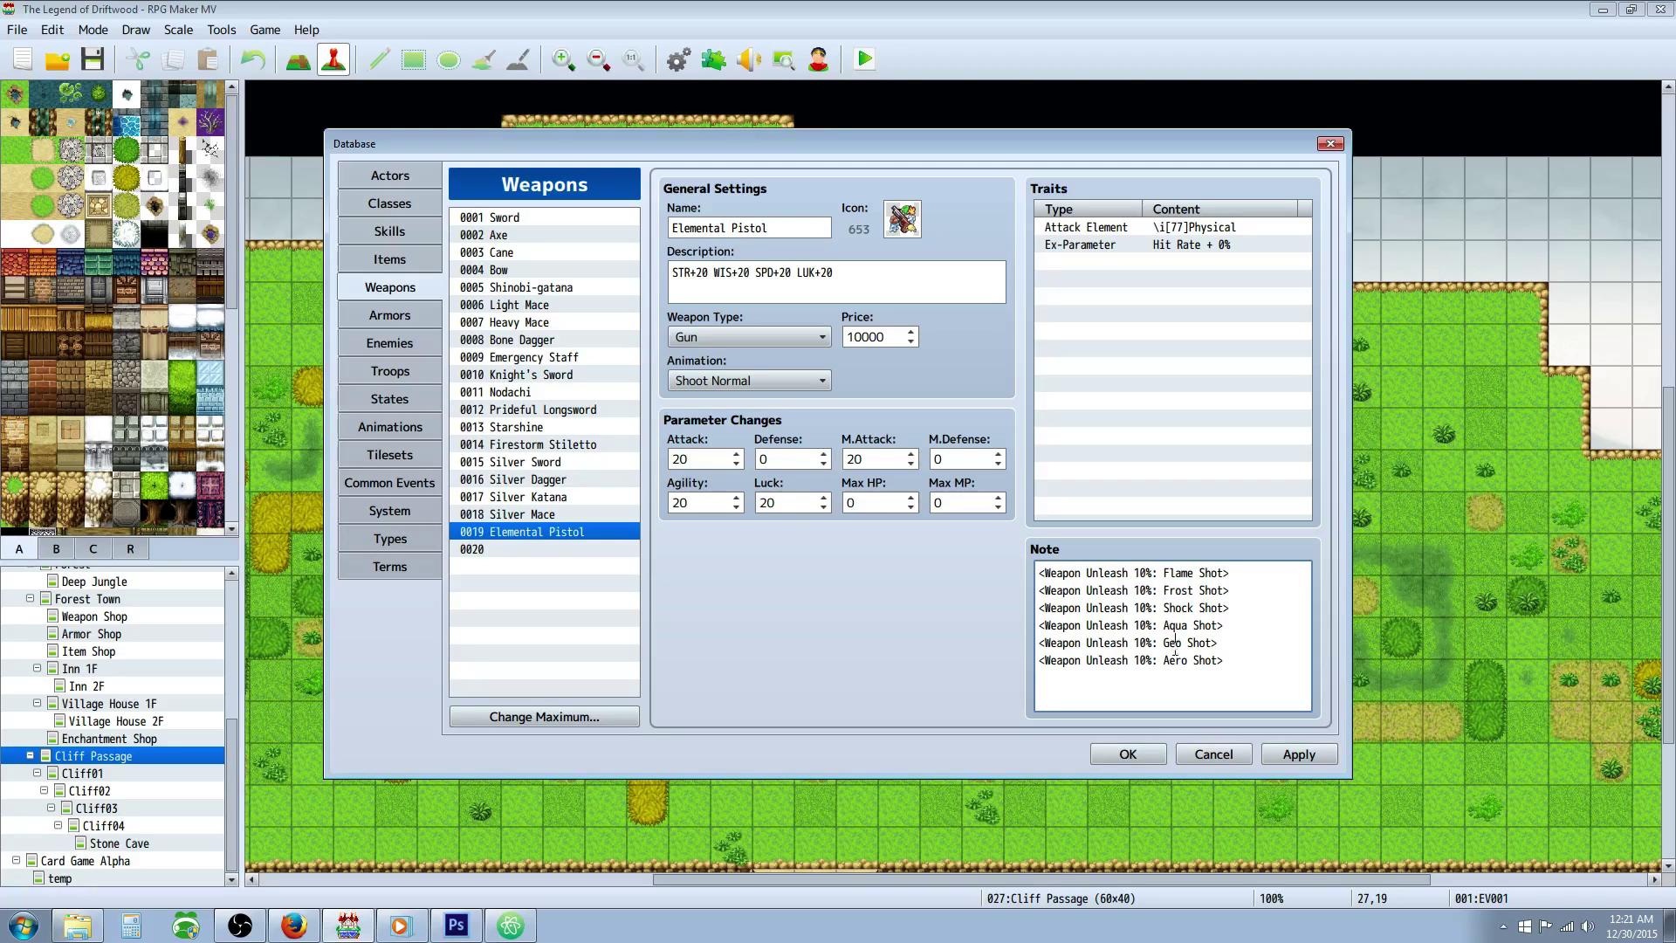
left_click_drag(1198, 572, 1210, 665)
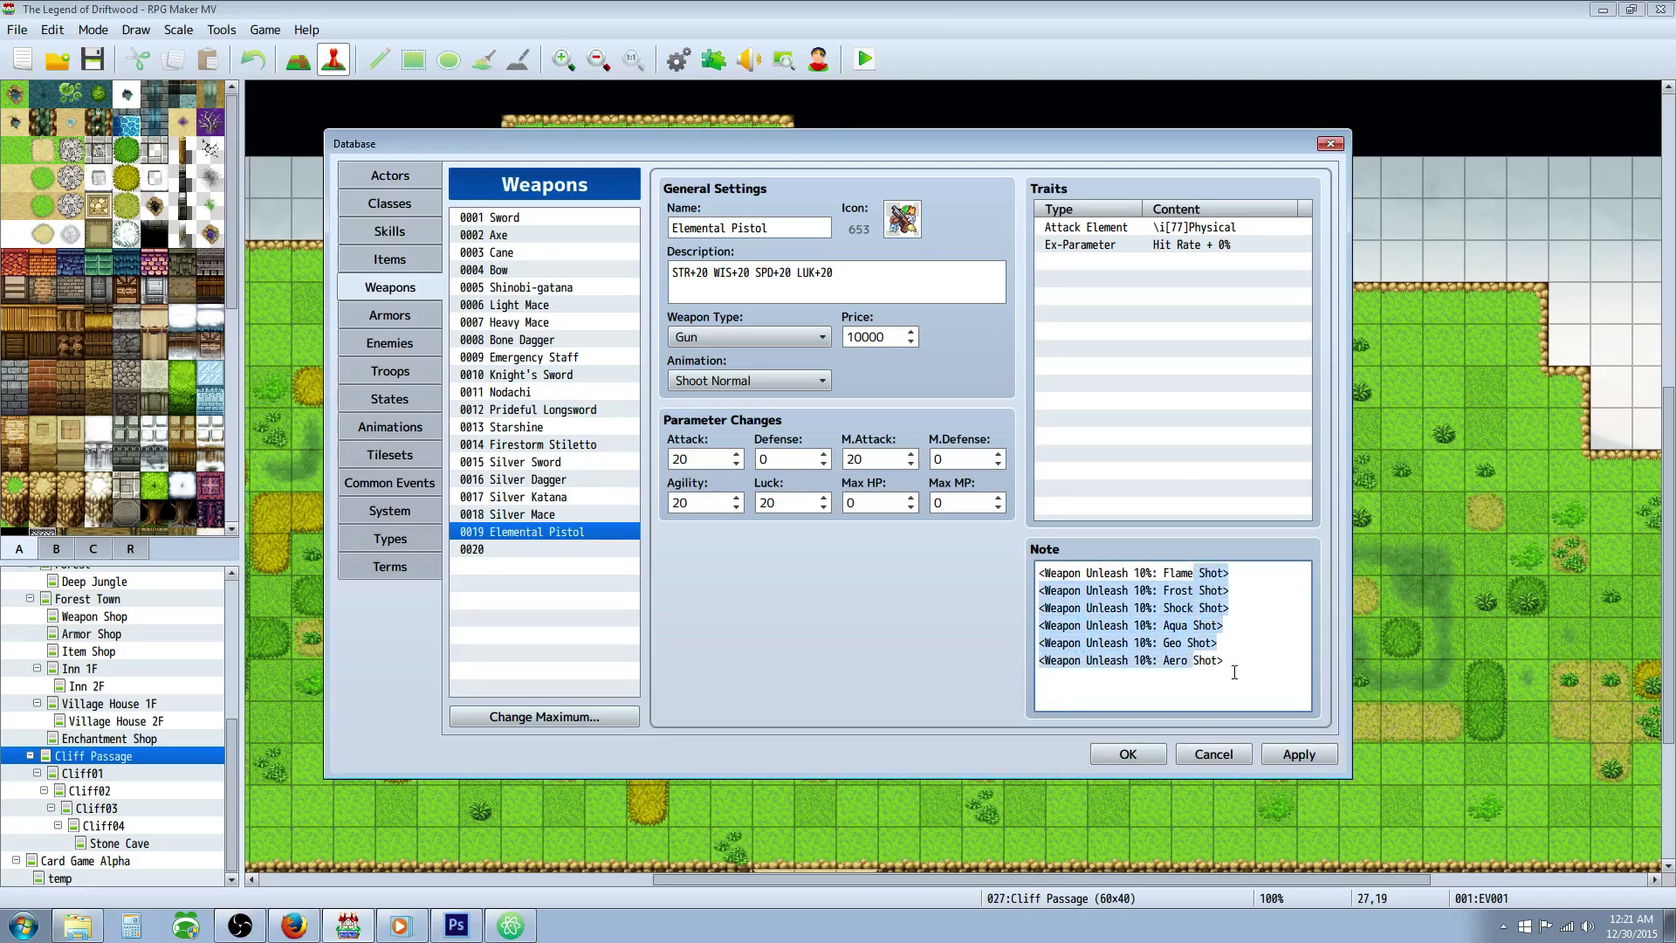
left_click(1193, 695)
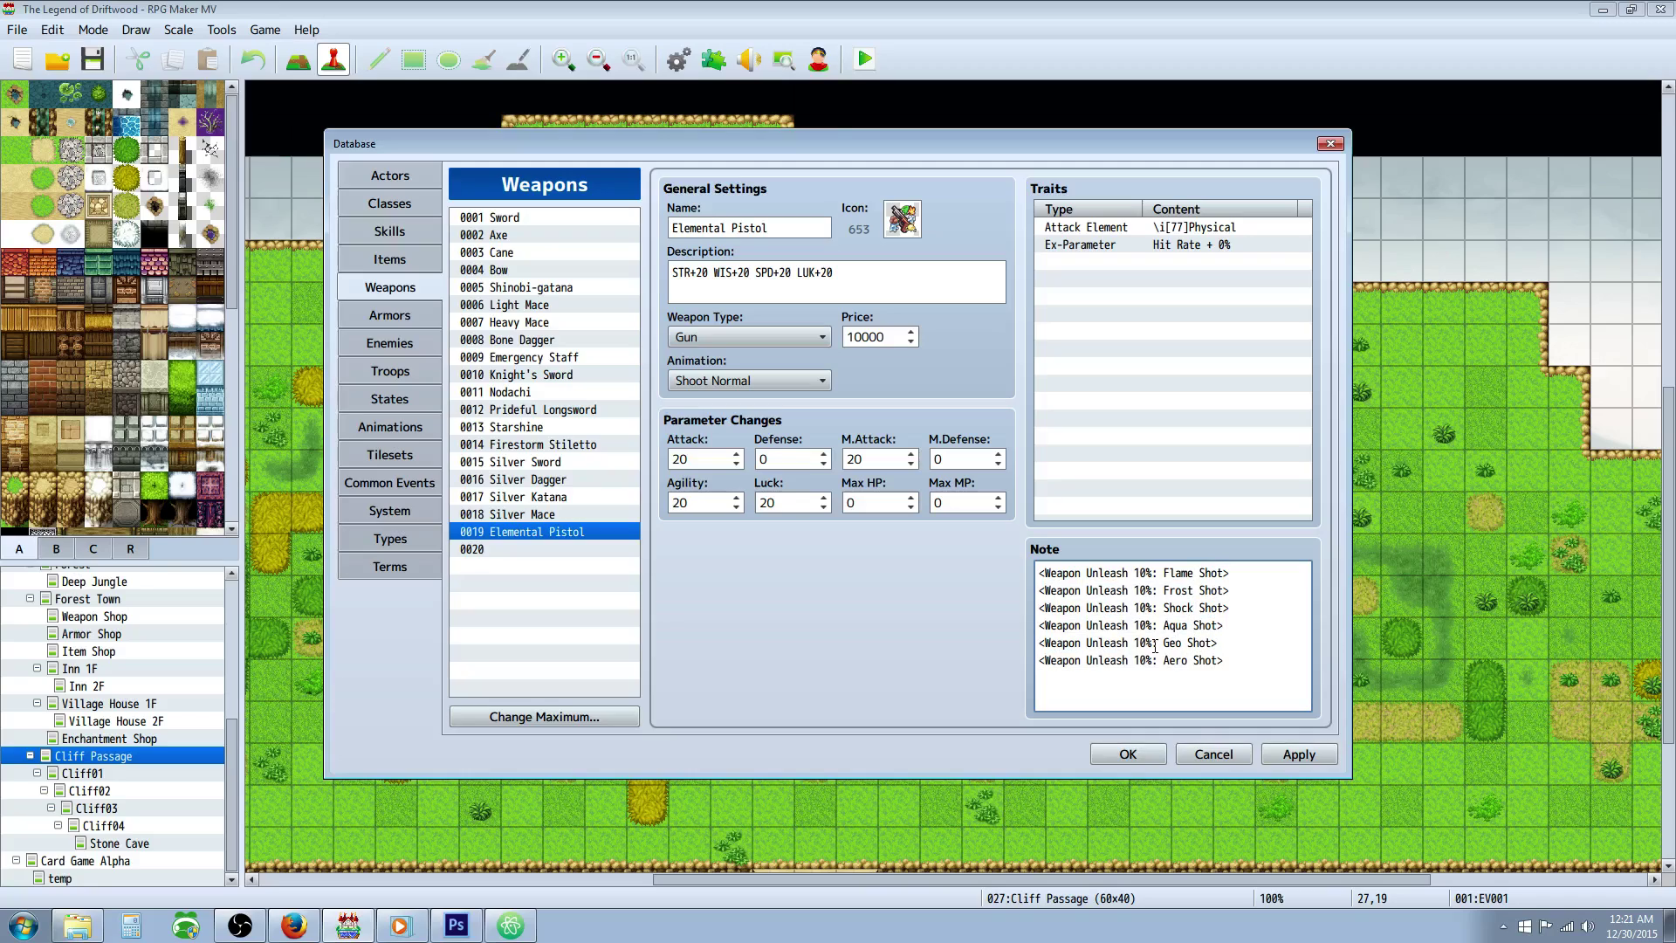
Review the Elemental Pistol's Attack, Agility and Luck parameter changes alongside its full list of notetags.
left_click(698, 459)
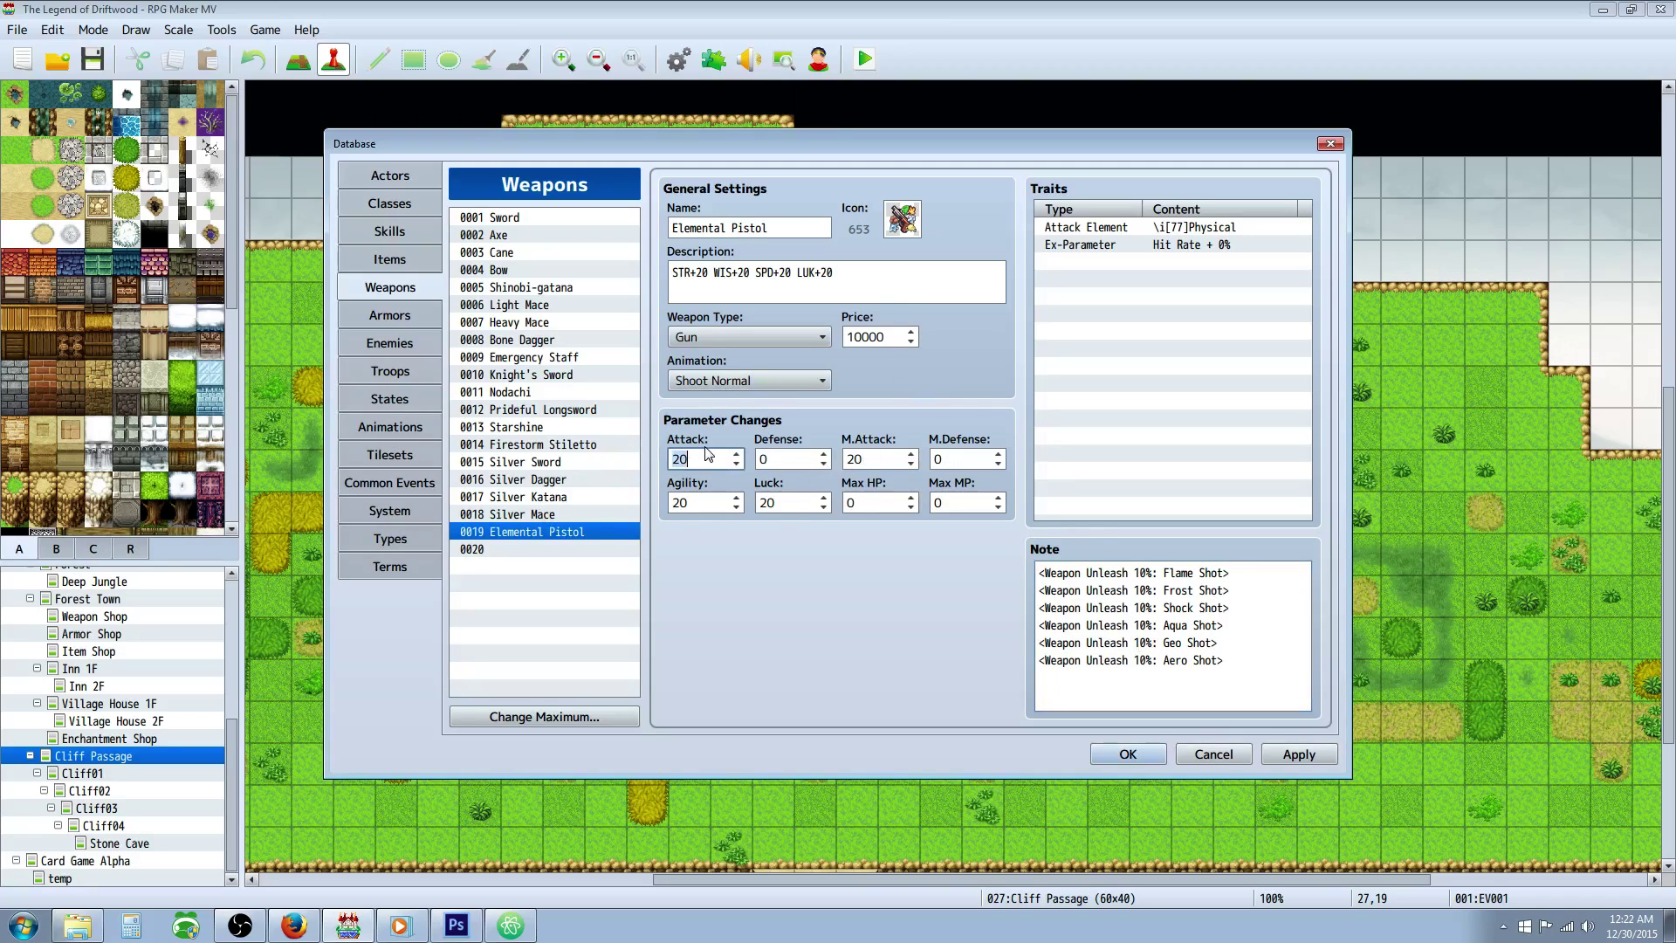
left_click(724, 504)
left_click(823, 508)
left_click(824, 498)
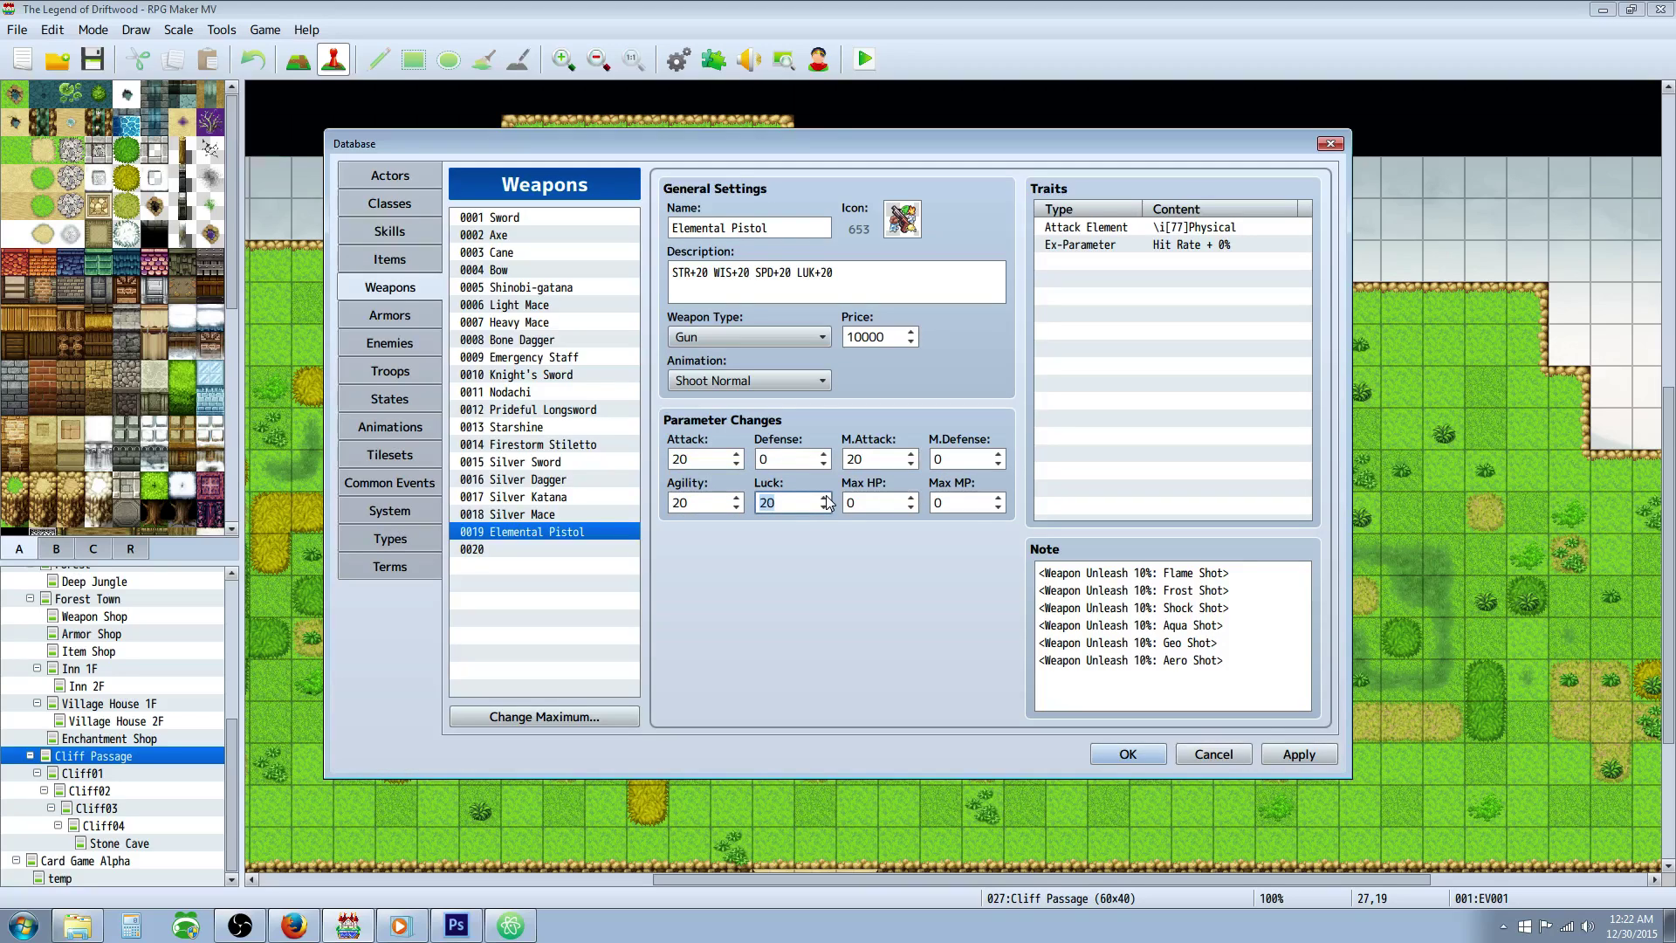
left_click(1199, 575)
key("ctrl+a")
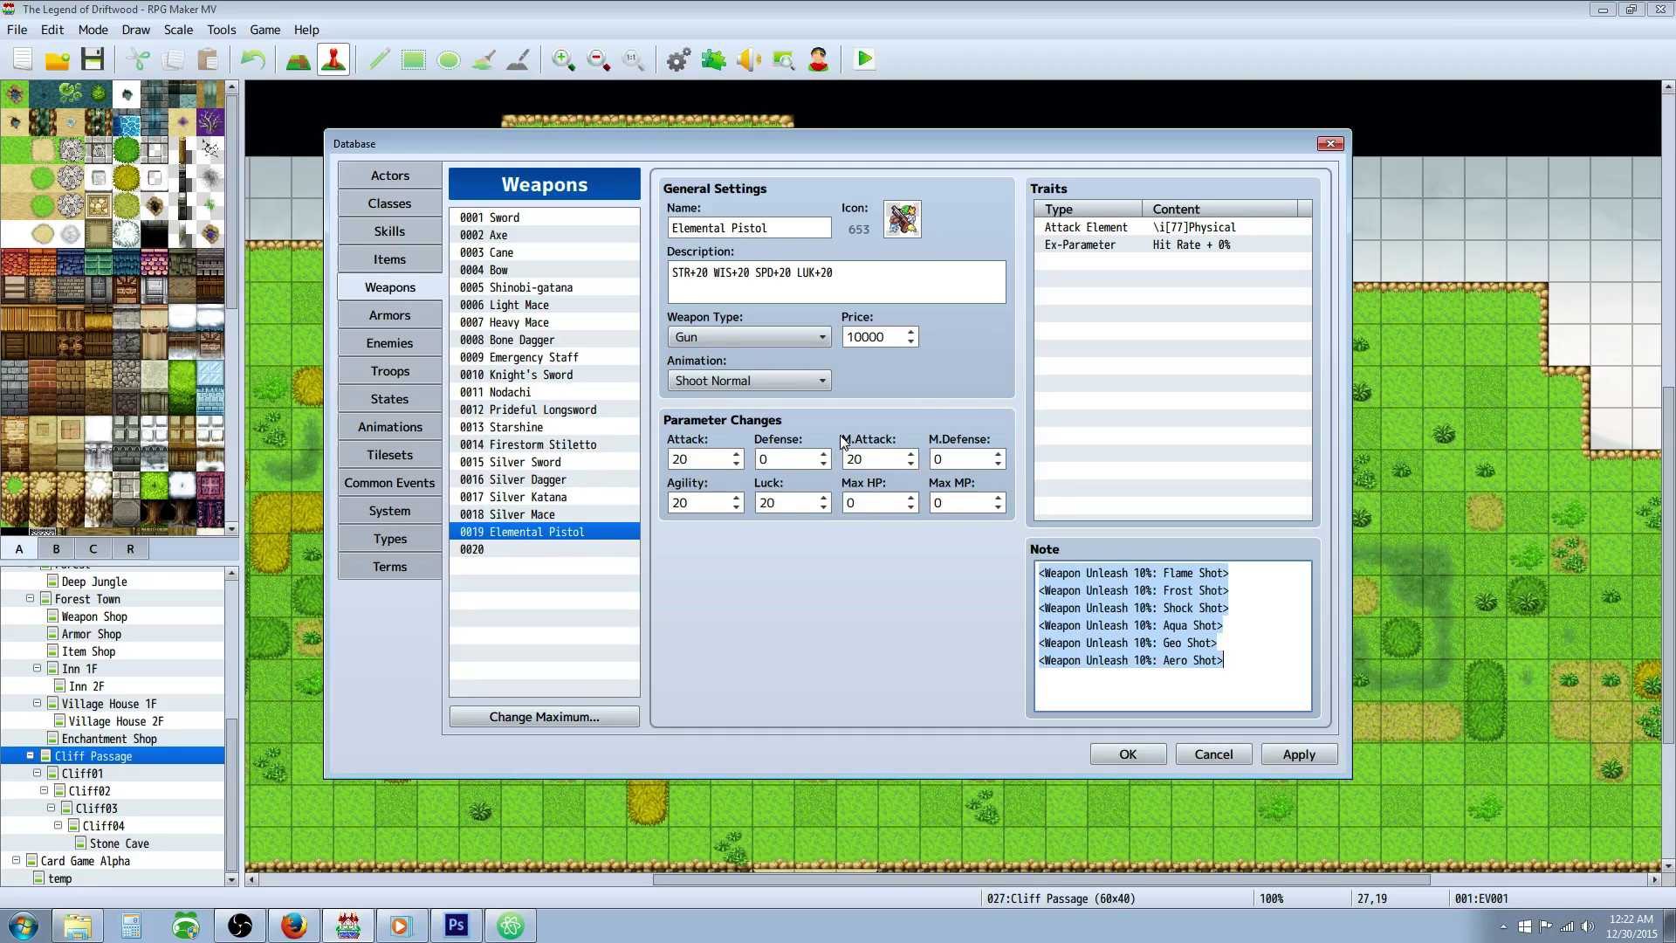
Apply the database changes and view the Elemental Pistol's icon and Weapon Unleash notetags.
left_click(1299, 754)
left_click(902, 219)
left_click(930, 646)
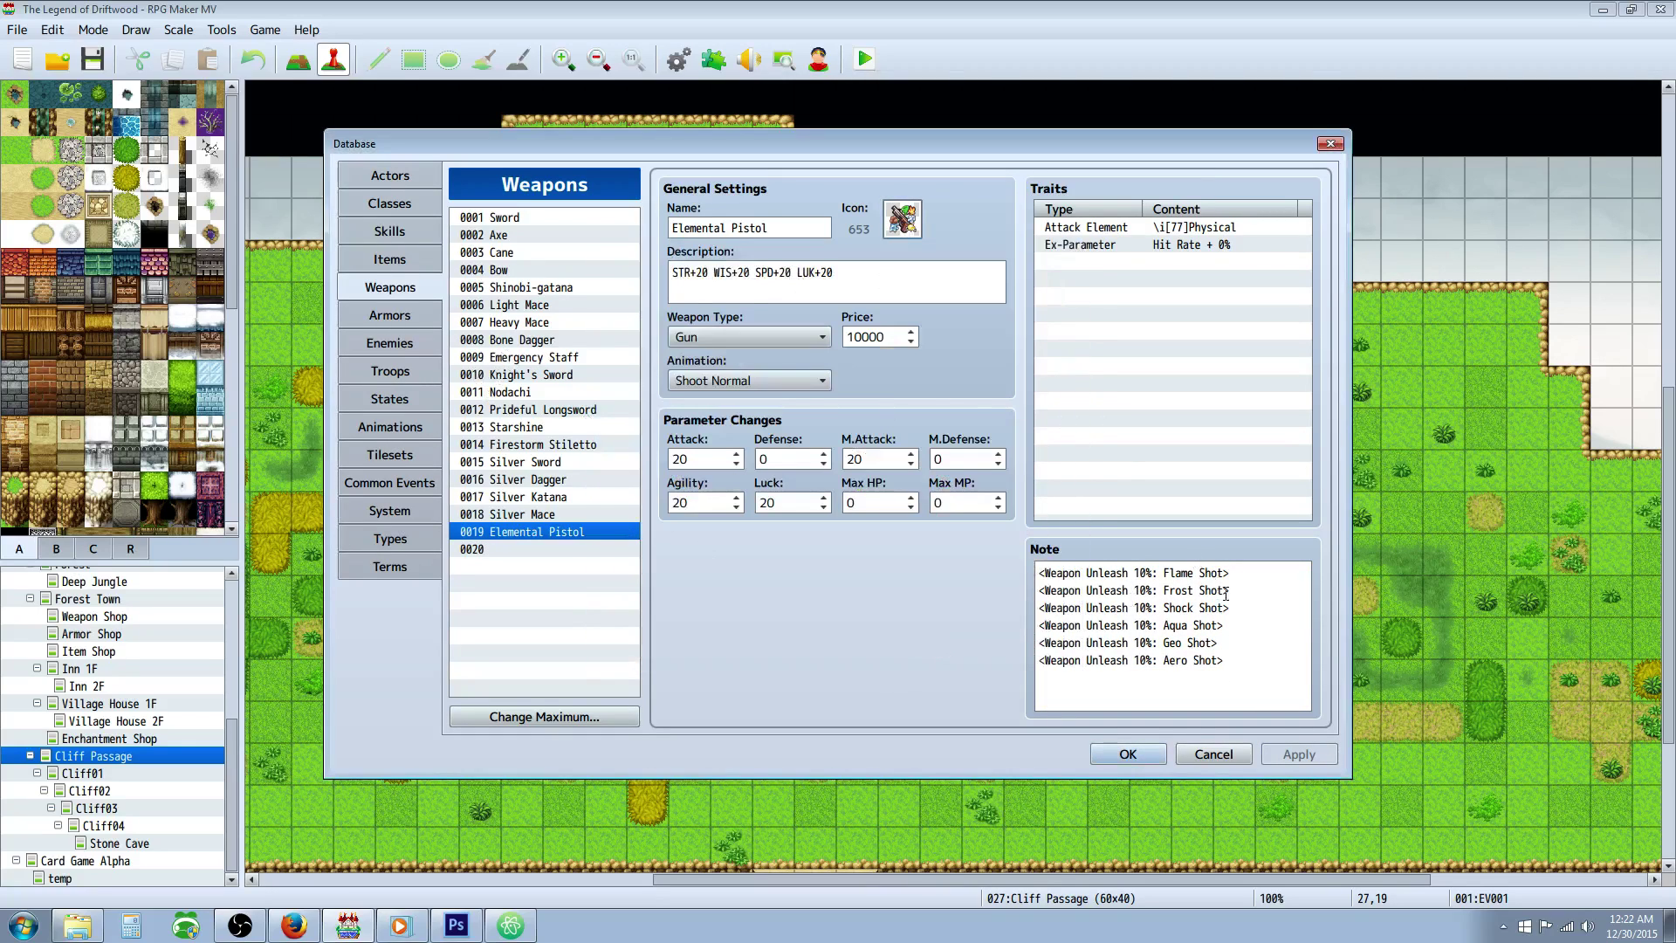
left_click_drag(1039, 573, 1225, 660)
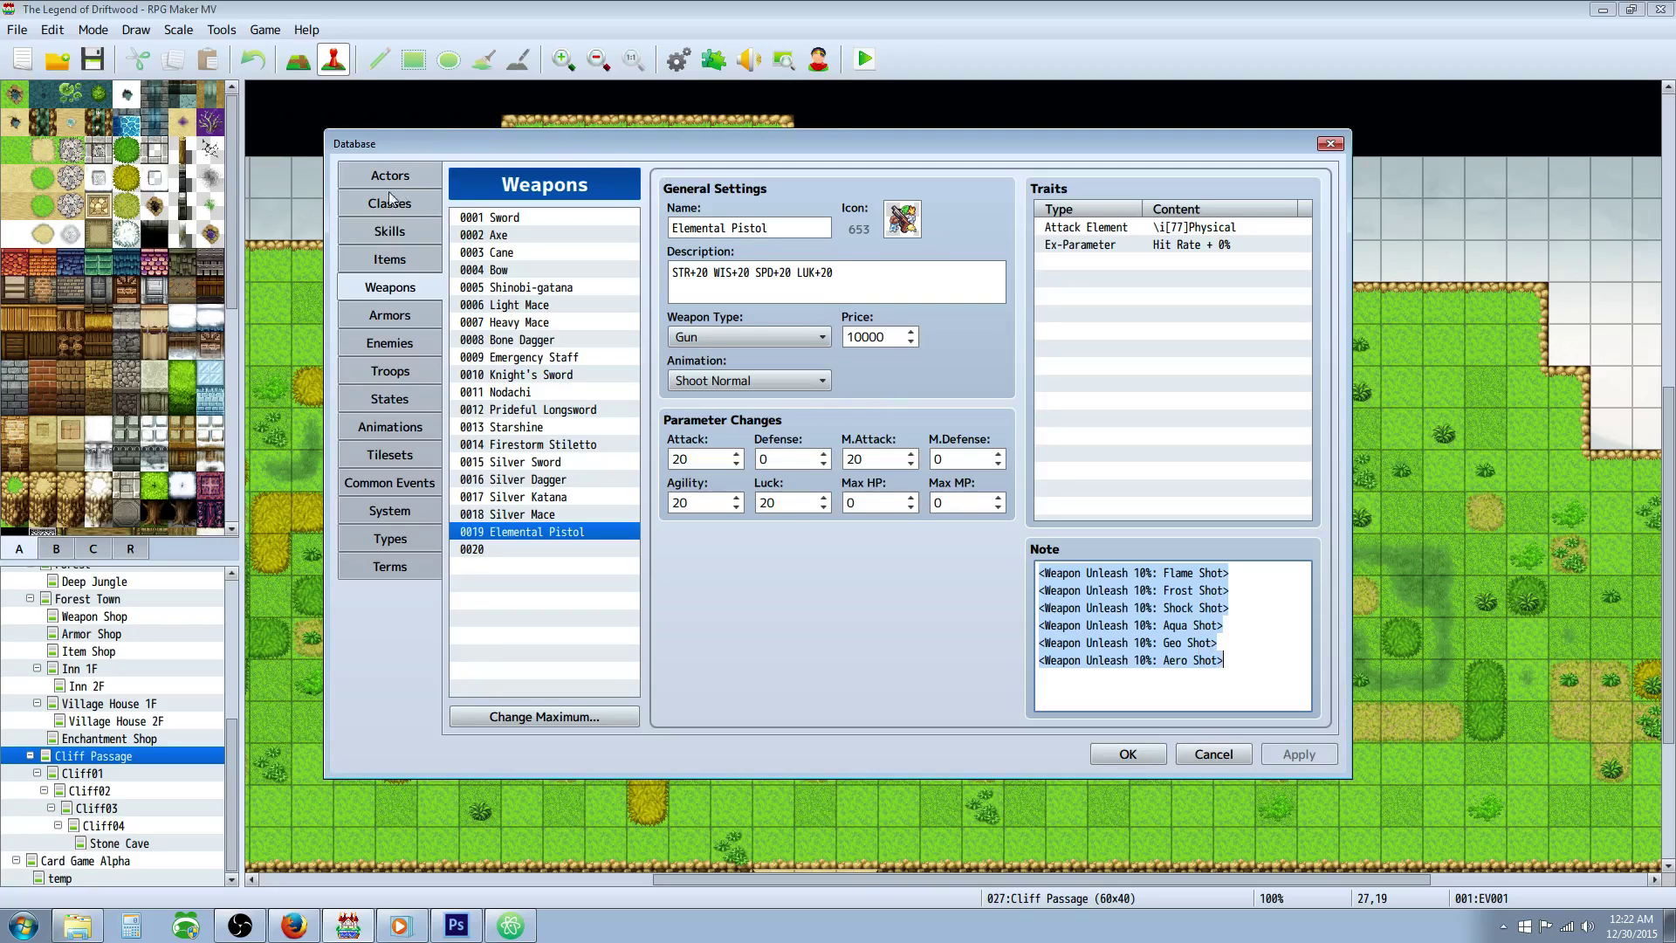
Open the Mystic Gunslinger class and examine the elemental shots in its skills to learn.
left_click(400, 223)
left_click(413, 195)
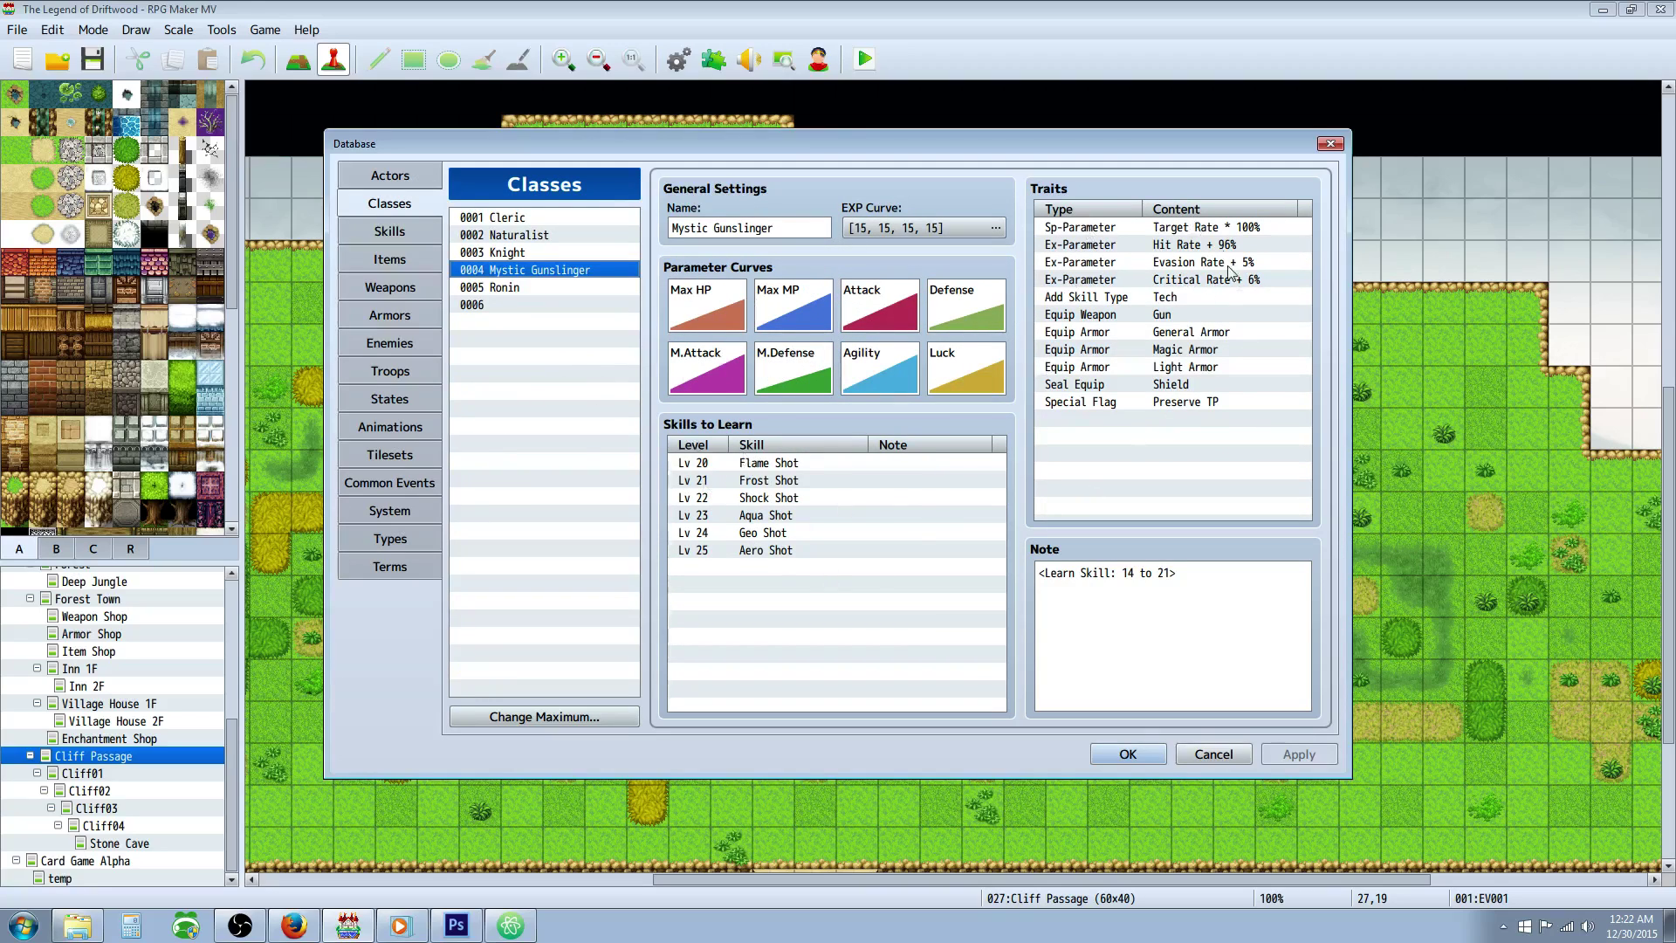
left_click(725, 498)
Go through the Mystic Gunslinger's traits from Critical Rate to Preserve TP and check its Learn Skill note.
left_click(1168, 280)
key("Down")
key("Down")
key("Down")
key("Down")
key("Down")
key("Down")
key("Down")
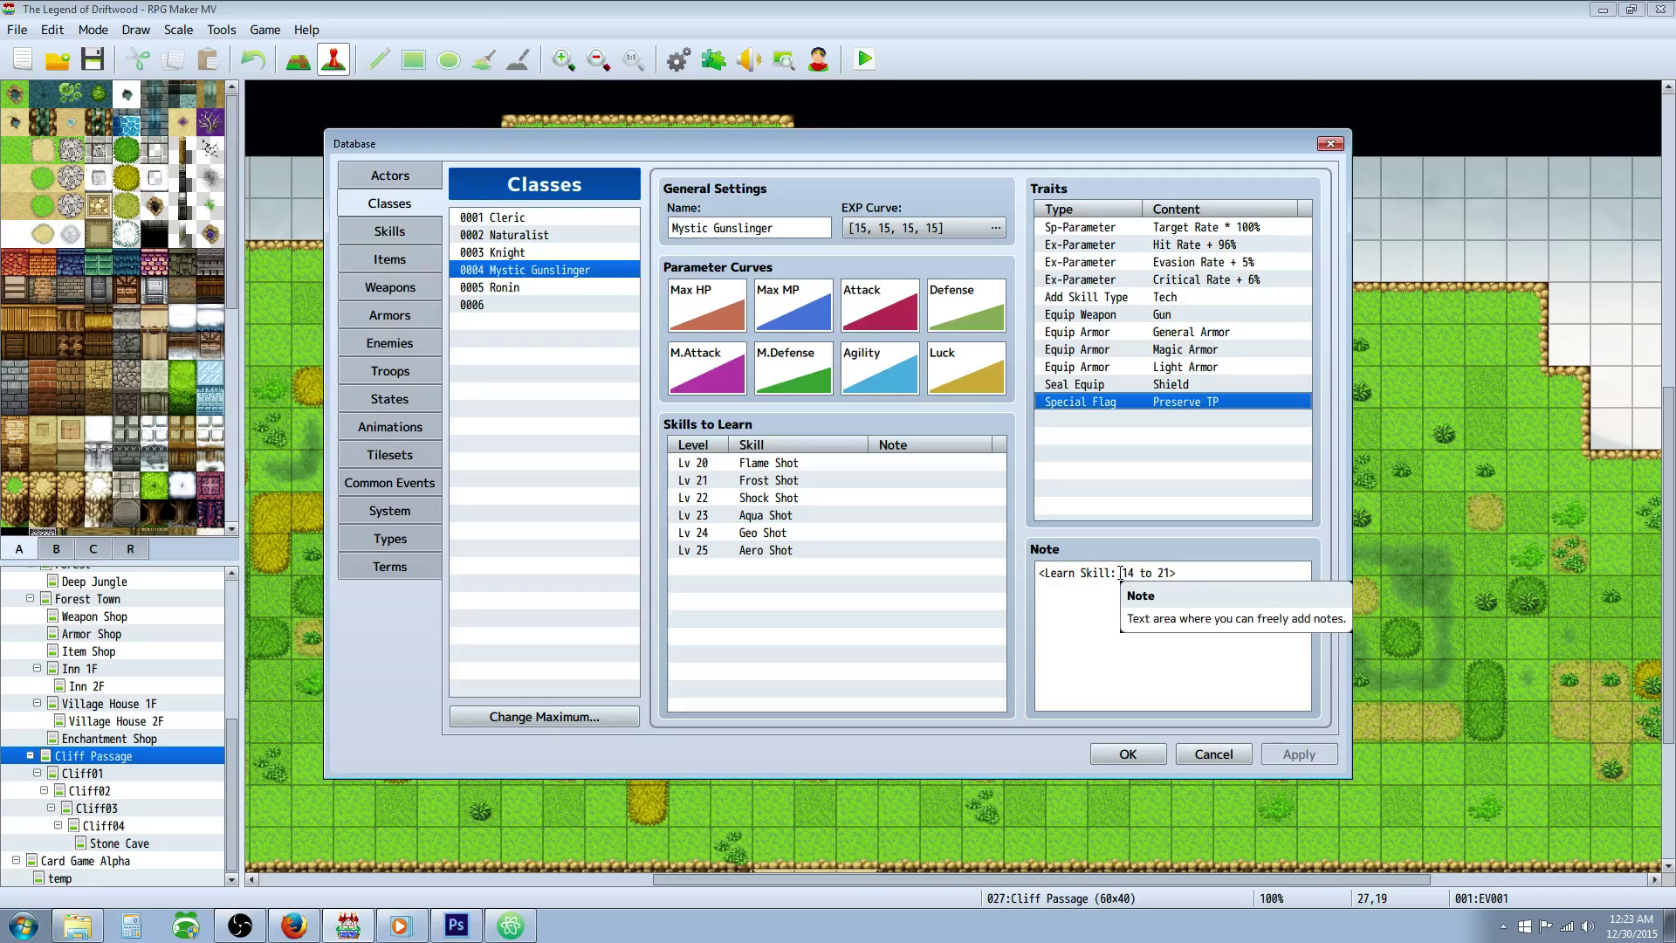
left_click(262, 927)
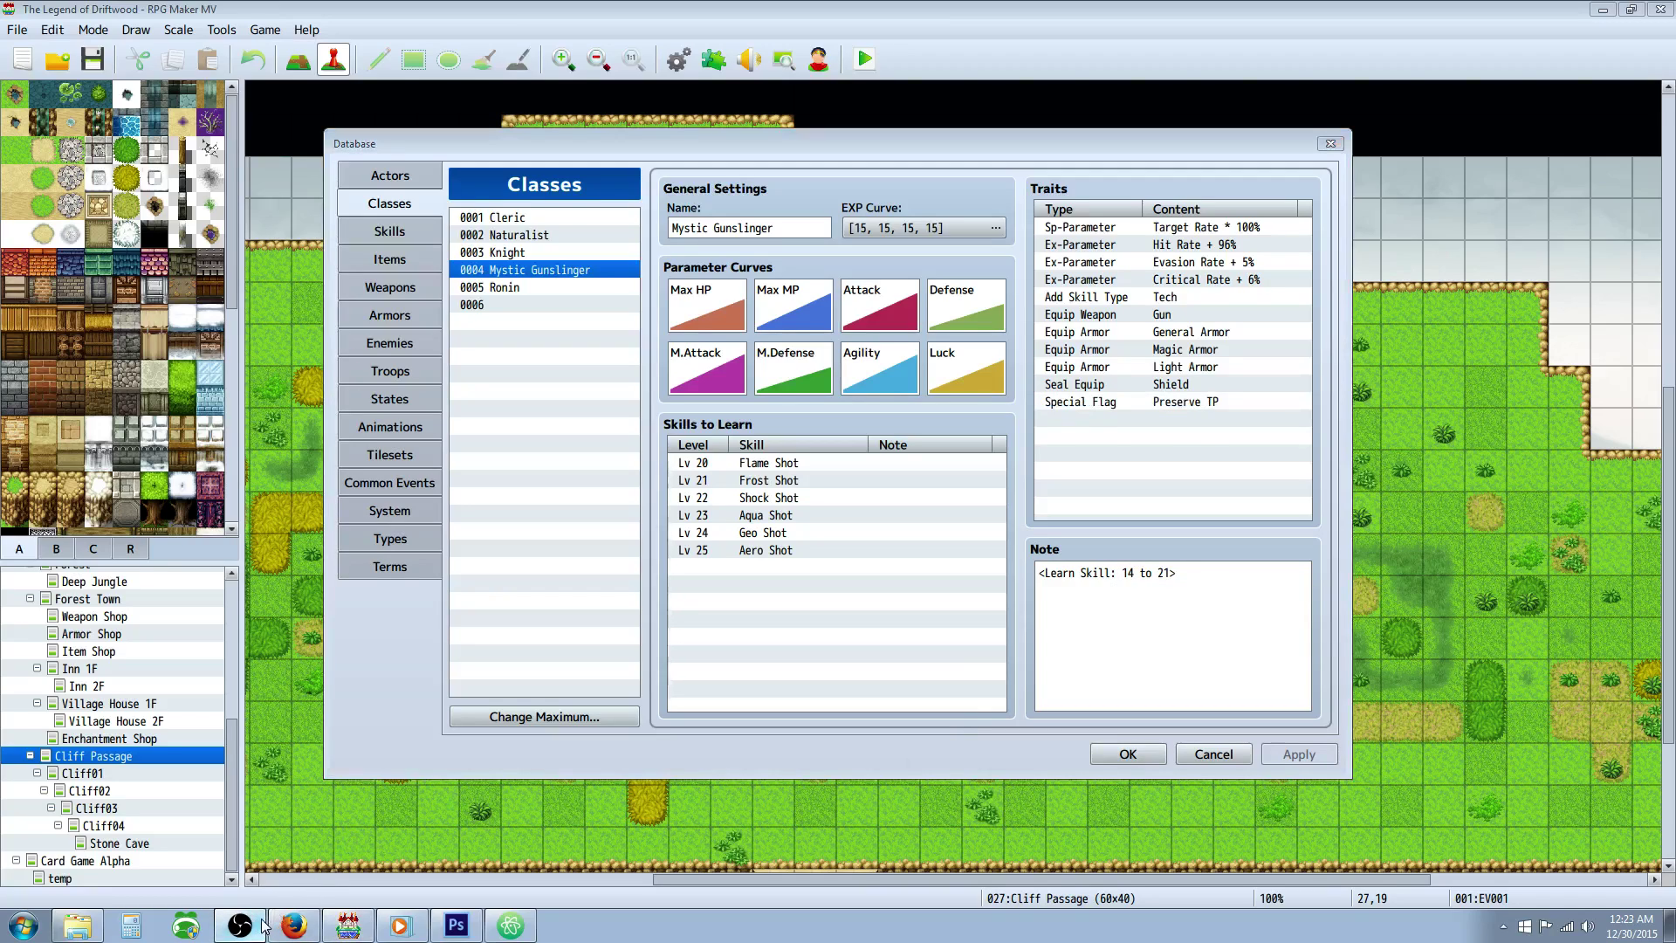